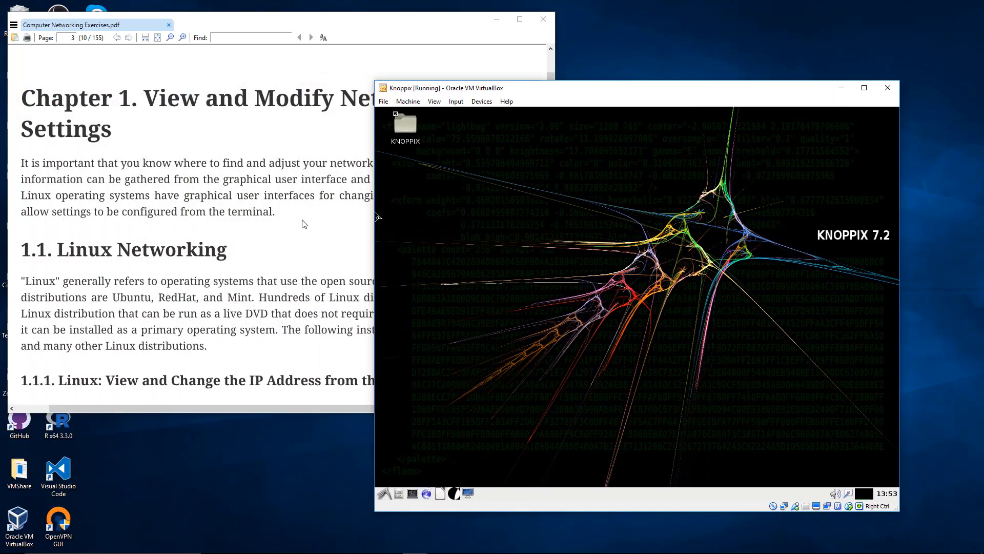
Move the Knoppix virtual machine window closer to the exercises PDF so the two windows overlap.
{"action": "left_click_drag", "start_coordinate": [533, 93], "coordinate": [523, 92]}
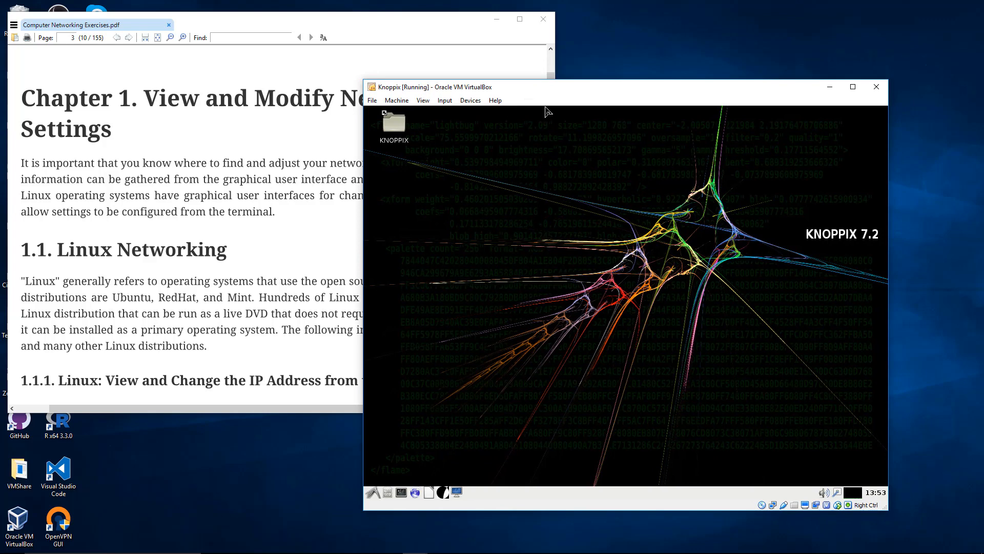
{"action": "left_click_drag", "start_coordinate": [562, 96], "coordinate": [549, 95]}
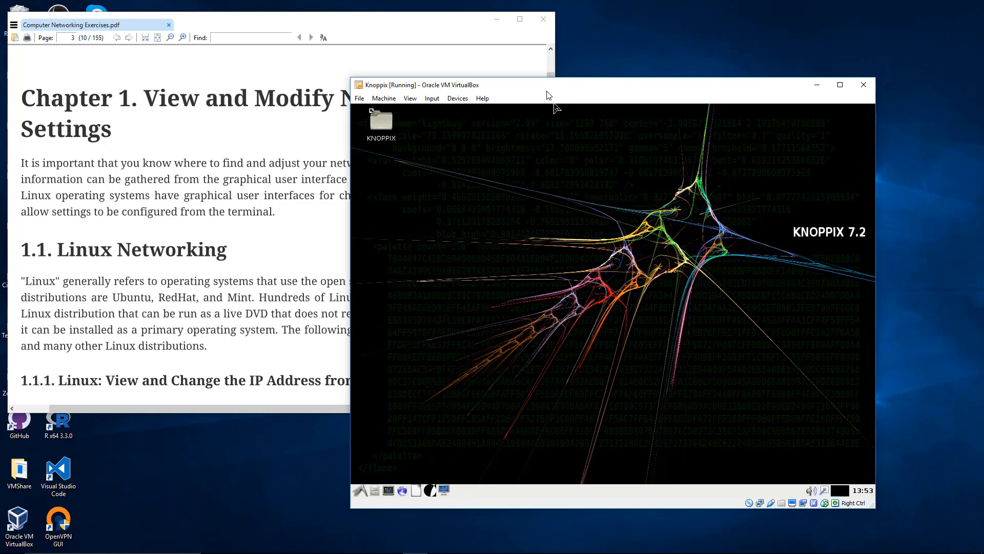
{"action": "left_click_drag", "start_coordinate": [549, 96], "coordinate": [521, 82]}
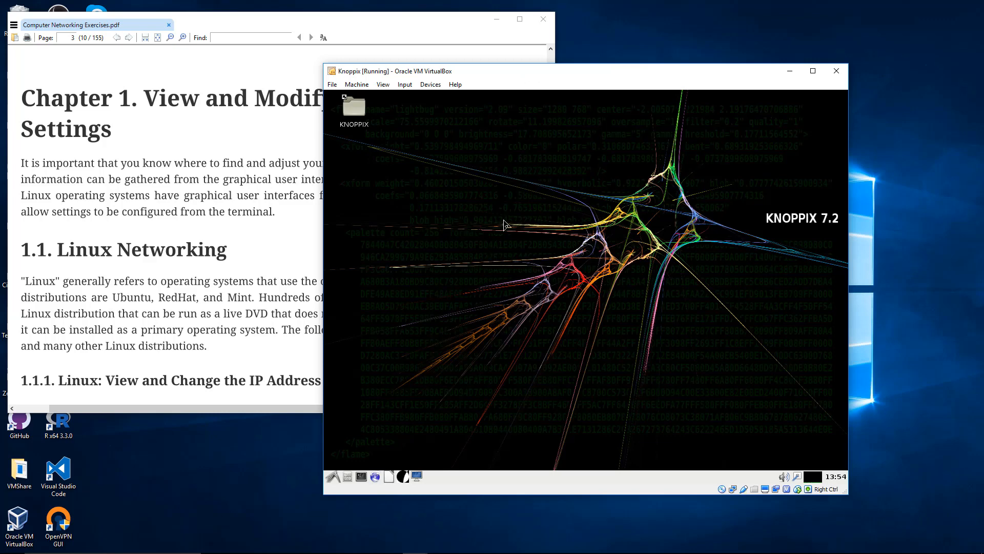
Follow the first instructions of section 1.1.1 in the exercises PDF and launch the terminal in the Knoppix virtual machine.
{"action": "left_click", "coordinate": [279, 287]}
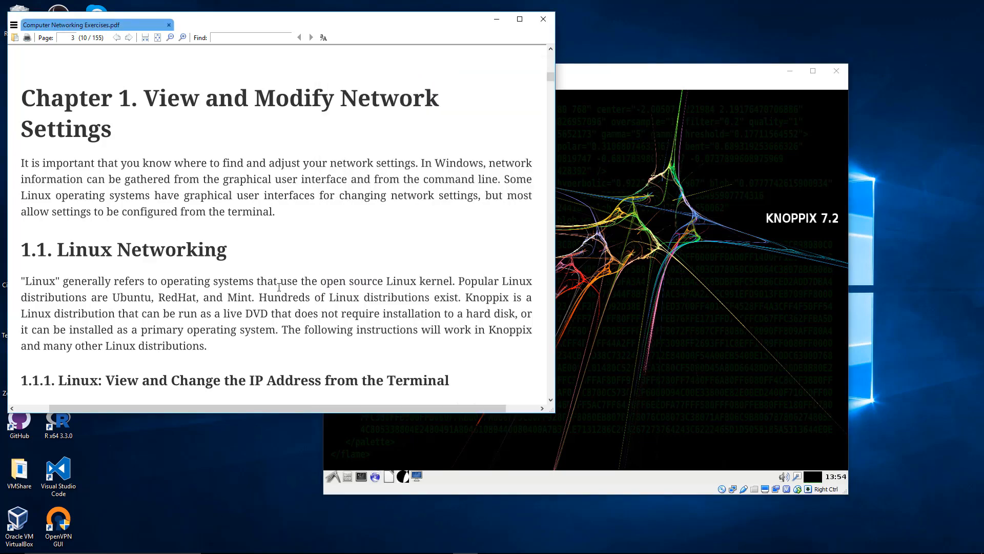
{"action": "scroll", "coordinate": [279, 287], "scroll_direction": "down", "scroll_amount": 3}
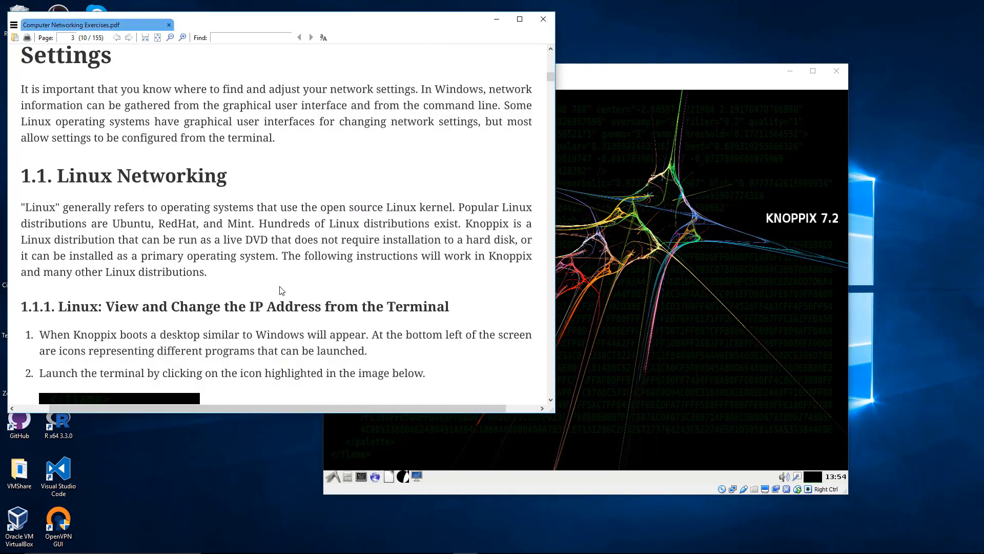
{"action": "scroll", "coordinate": [284, 291], "scroll_direction": "down", "scroll_amount": 2}
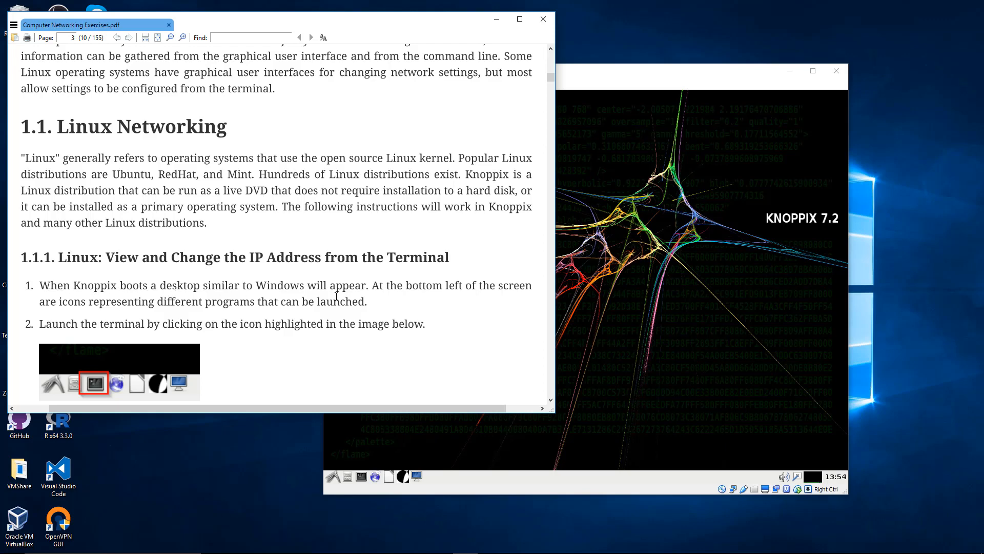
{"action": "left_click", "coordinate": [641, 77]}
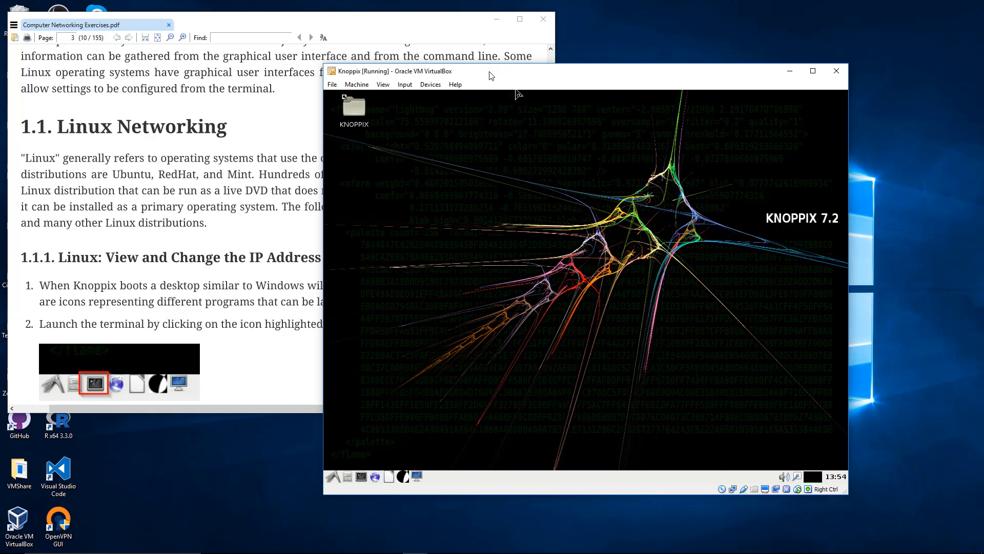
{"action": "left_click_drag", "start_coordinate": [491, 75], "coordinate": [528, 68]}
{"action": "left_click", "coordinate": [232, 285]}
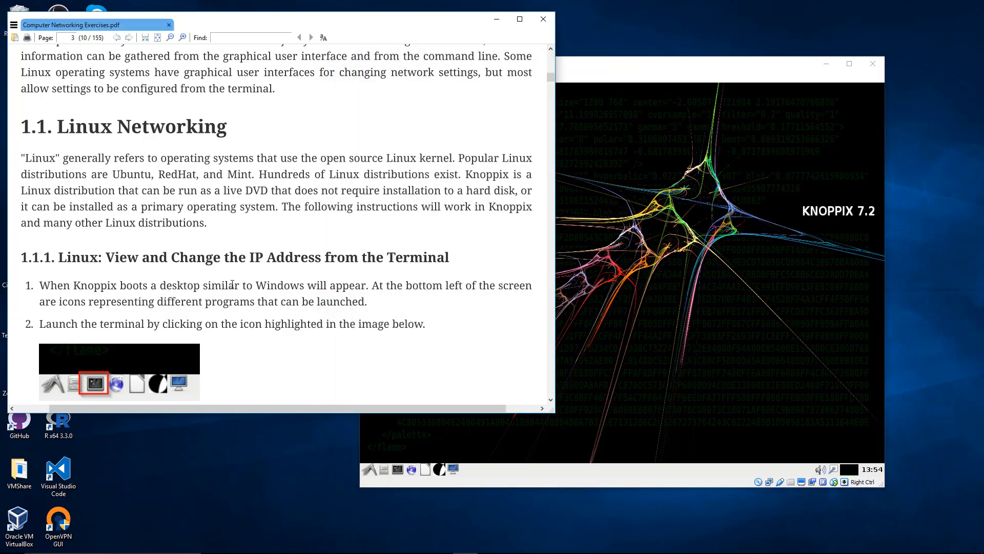
{"action": "scroll", "coordinate": [232, 284], "scroll_direction": "down", "scroll_amount": 3}
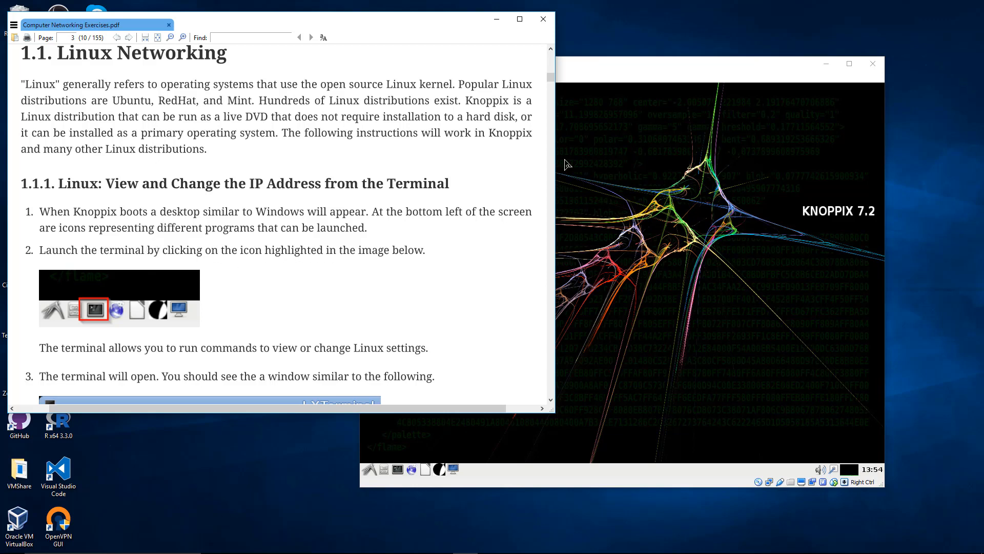
{"action": "left_click", "coordinate": [615, 76]}
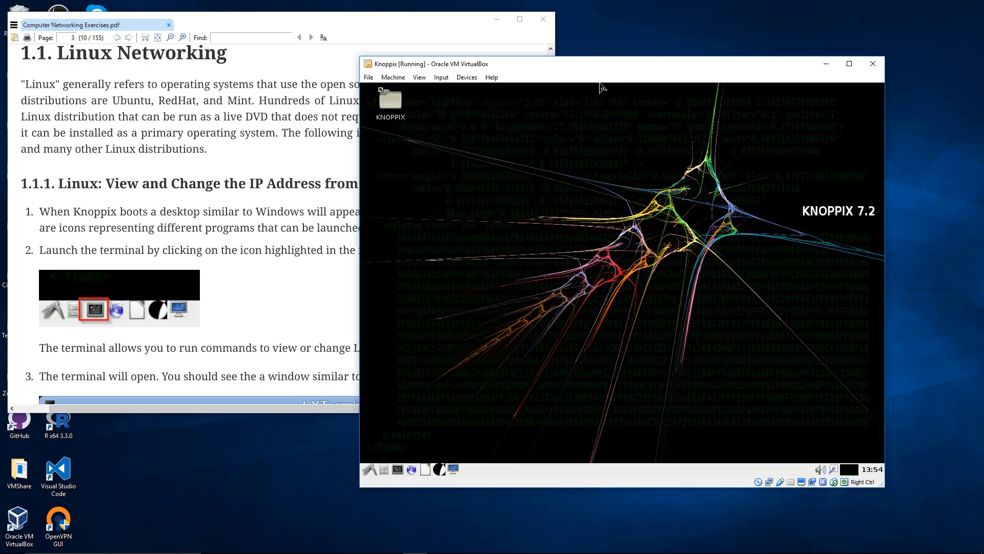
{"action": "left_click", "coordinate": [397, 470]}
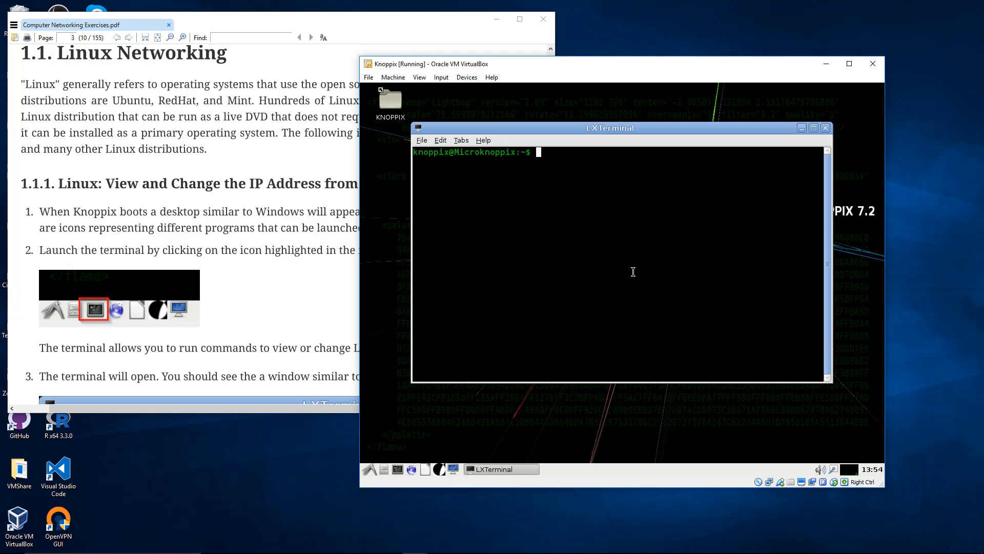
Mute the sound volume in Knoppix and move the LXTerminal window slightly up on its desktop.
{"action": "left_click", "coordinate": [821, 470]}
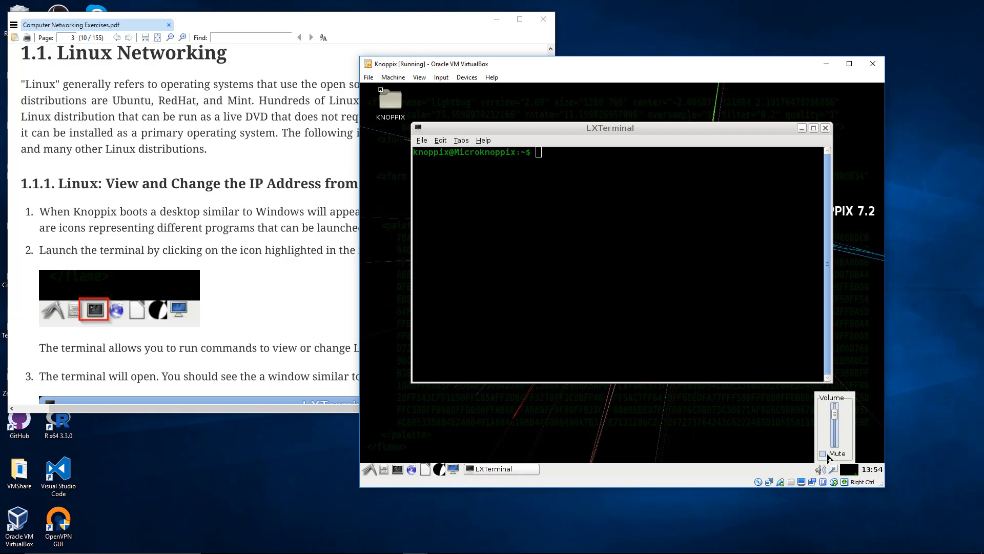
{"action": "left_click", "coordinate": [823, 453]}
{"action": "left_click", "coordinate": [579, 128]}
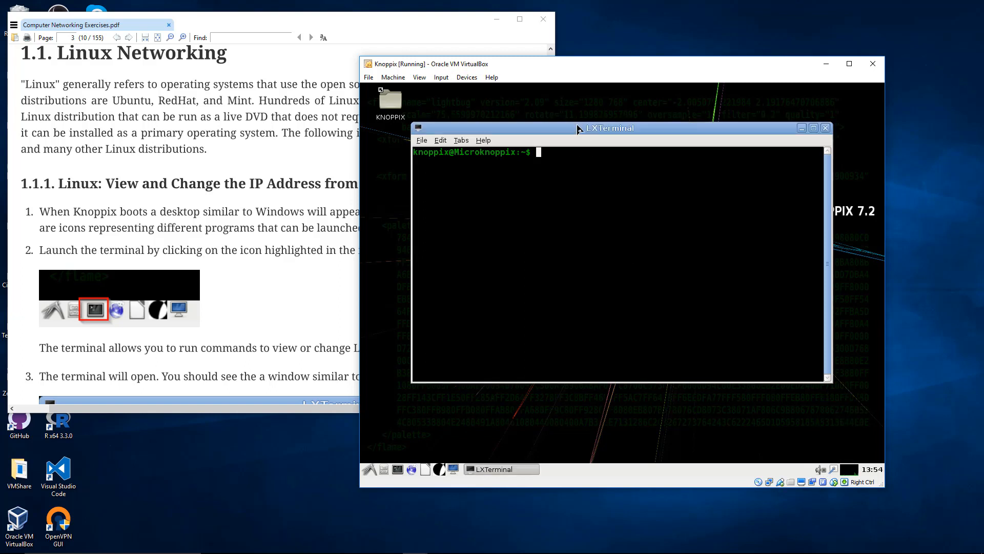
{"action": "left_click_drag", "start_coordinate": [575, 128], "coordinate": [576, 118]}
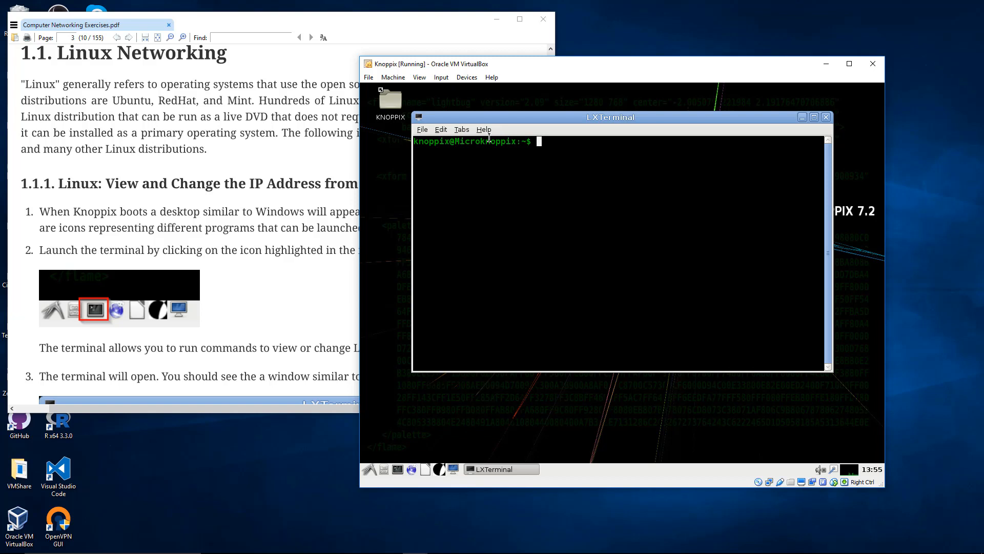
Read the exercise instructions in the PDF from launching the terminal to step 4 with its example screenshot.
{"action": "left_click", "coordinate": [287, 298]}
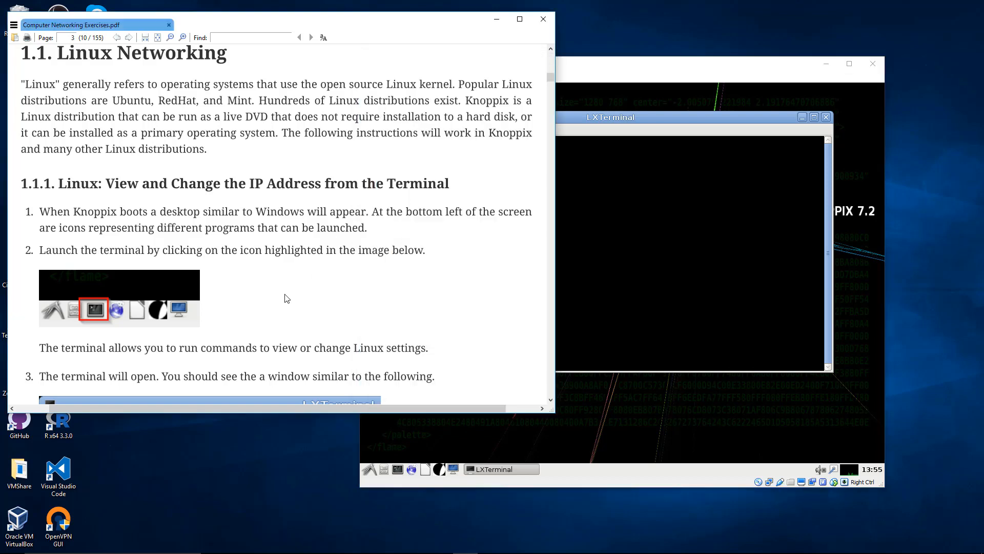
{"action": "scroll", "coordinate": [288, 298], "scroll_direction": "down", "scroll_amount": 1}
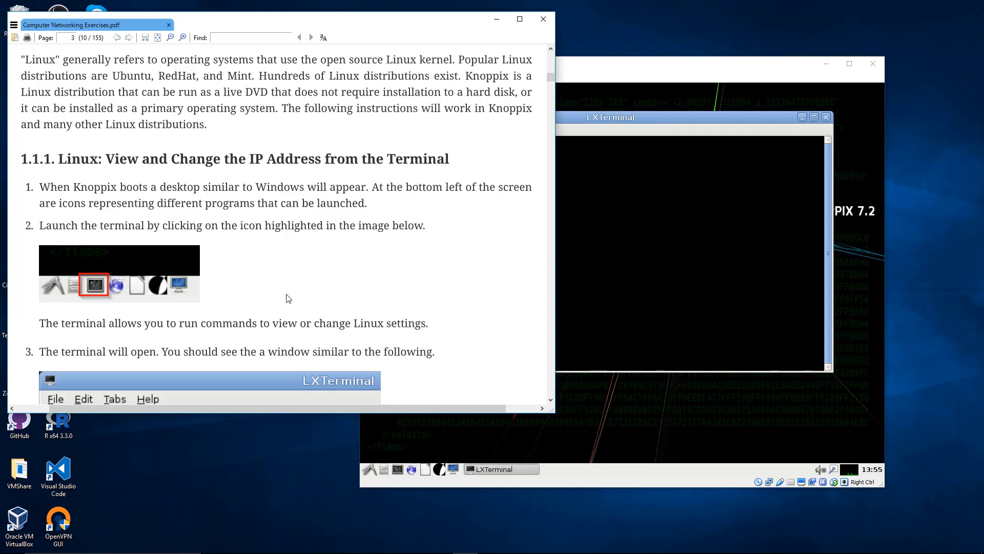
{"action": "scroll", "coordinate": [287, 294], "scroll_direction": "down", "scroll_amount": 5}
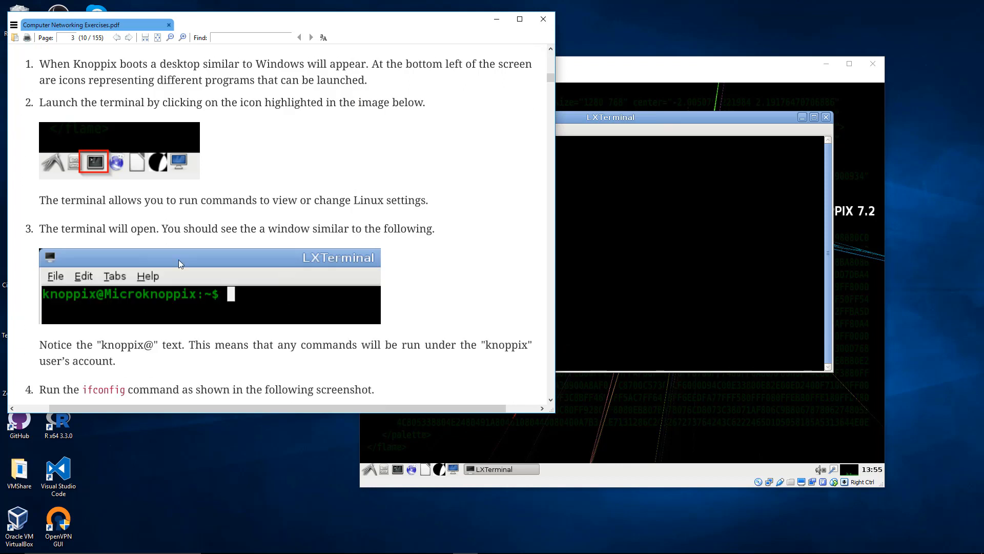
{"action": "scroll", "coordinate": [204, 290], "scroll_direction": "down", "scroll_amount": 1}
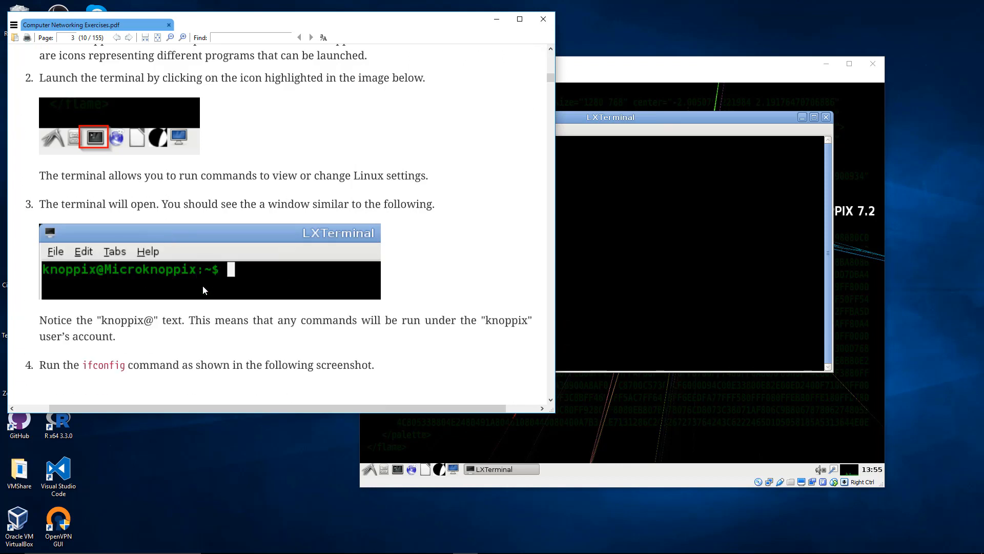
{"action": "scroll", "coordinate": [203, 288], "scroll_direction": "down", "scroll_amount": 6}
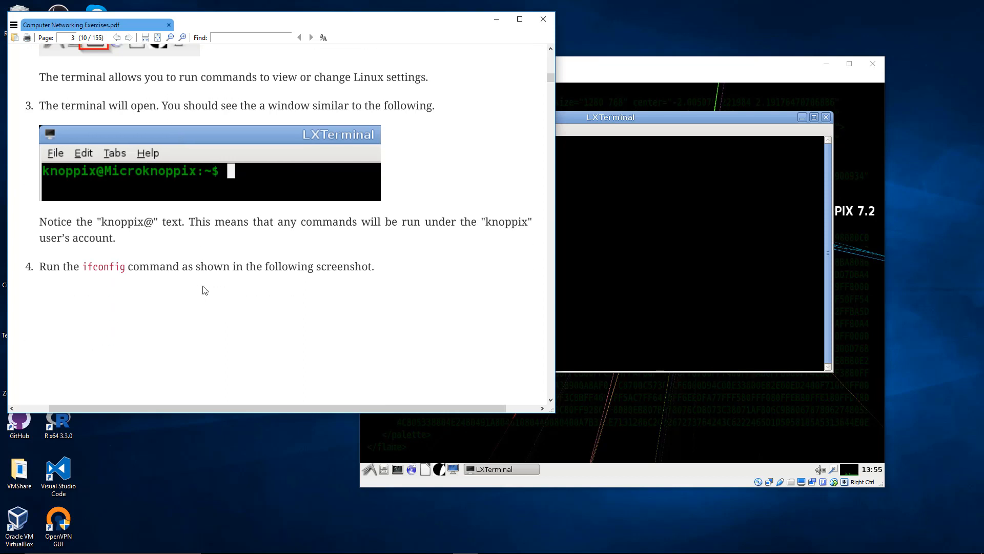
{"action": "scroll", "coordinate": [204, 290], "scroll_direction": "down", "scroll_amount": 4}
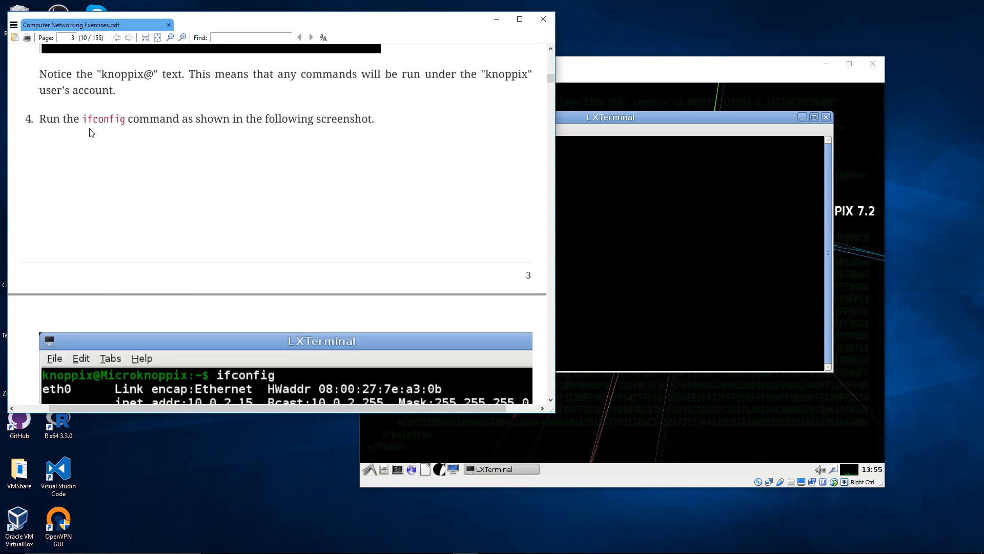
{"action": "scroll", "coordinate": [105, 116], "scroll_direction": "down", "scroll_amount": 2}
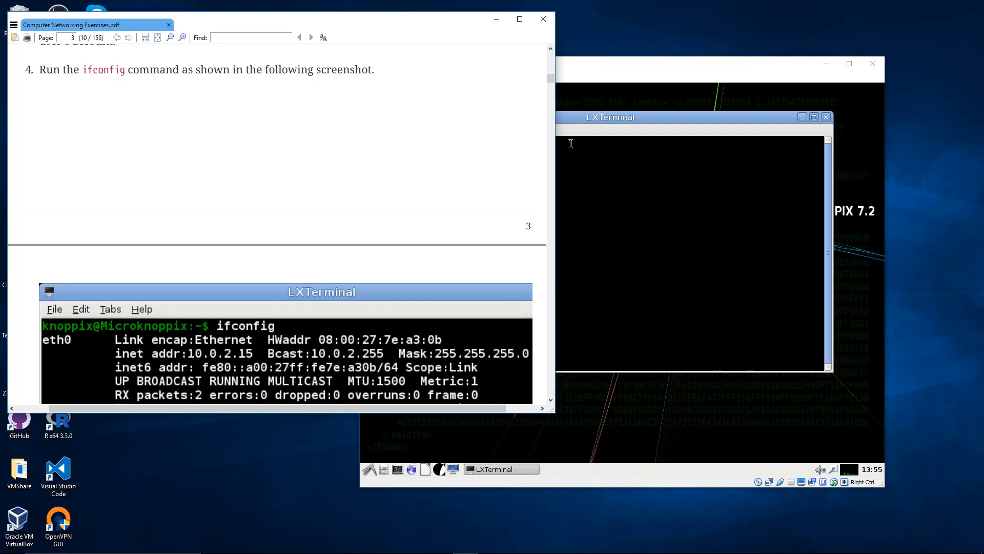
Run the ifconfig command in the Knoppix terminal.
{"action": "left_click", "coordinate": [710, 139]}
{"action": "type", "text": "i"}
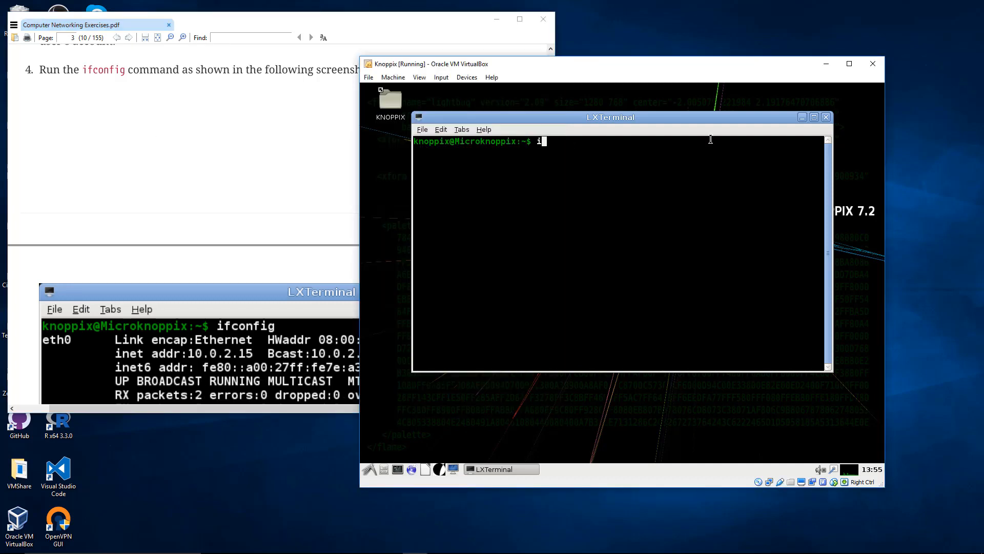
{"action": "type", "text": "fconfig"}
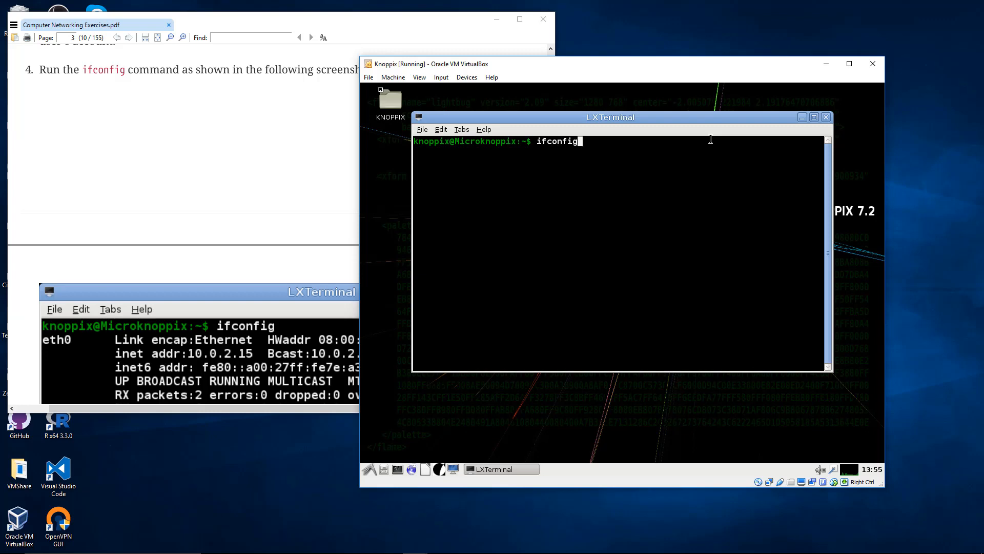
{"action": "key", "text": "Return"}
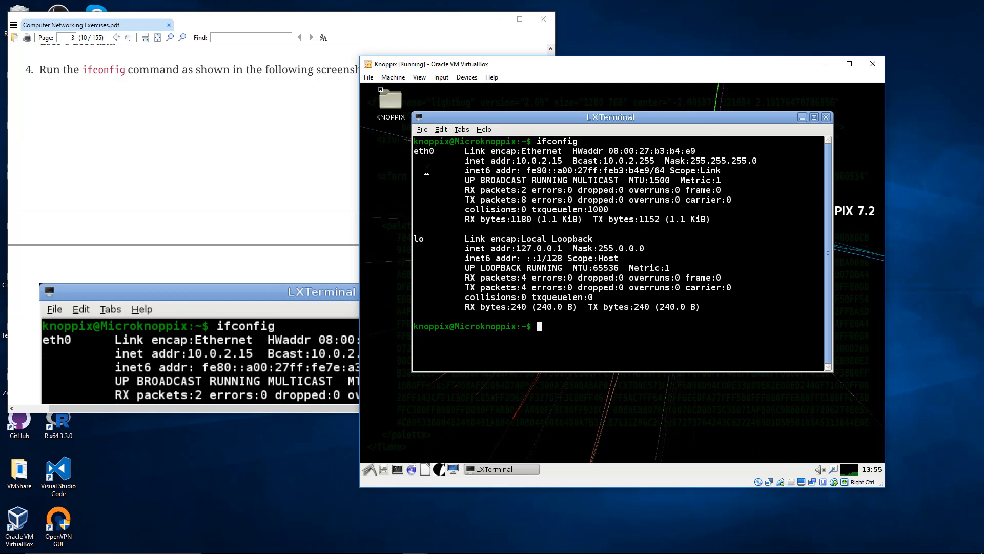
Examine the eth0 and lo adapter entries by highlighting them in the ifconfig output, then clear the selection.
{"action": "left_click_drag", "start_coordinate": [414, 151], "coordinate": [434, 153]}
{"action": "left_click", "coordinate": [434, 153]}
{"action": "left_click_drag", "start_coordinate": [417, 240], "coordinate": [424, 240]}
{"action": "left_click", "coordinate": [424, 240]}
{"action": "left_click_drag", "start_coordinate": [417, 238], "coordinate": [708, 303]}
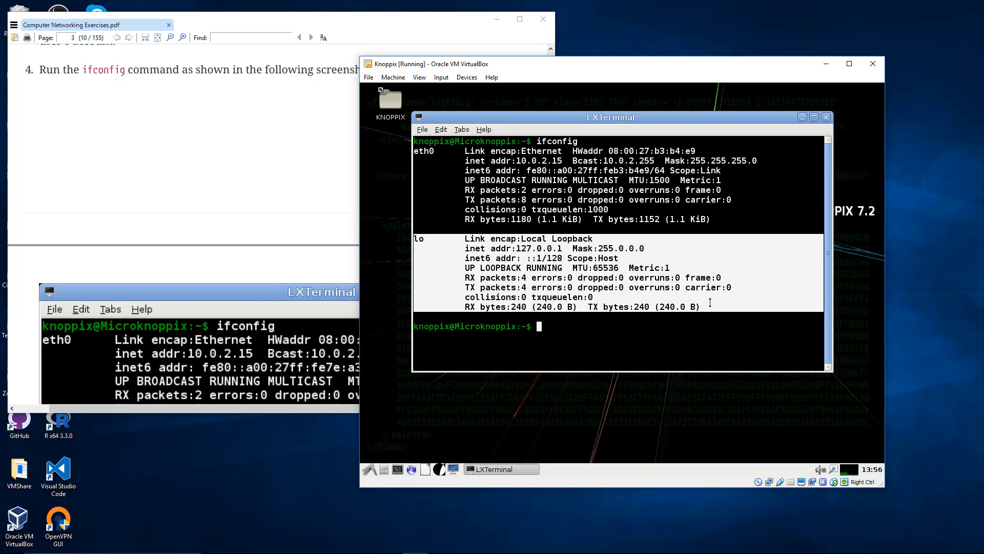
{"action": "left_click", "coordinate": [710, 303]}
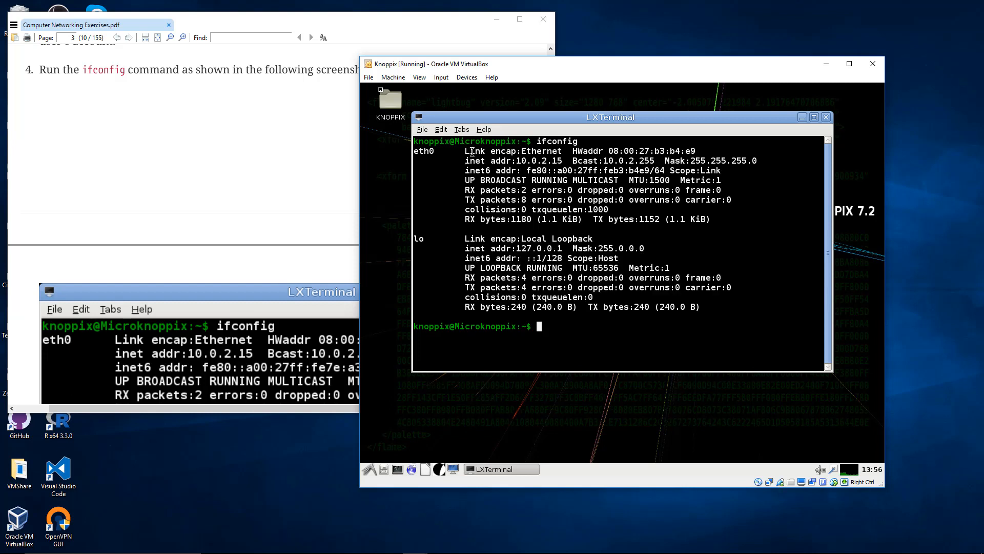
Highlight eth0's hardware address, IPv4 address and subnet mask in turn to examine them, and clear the selection.
{"action": "left_click_drag", "start_coordinate": [572, 151], "coordinate": [694, 149]}
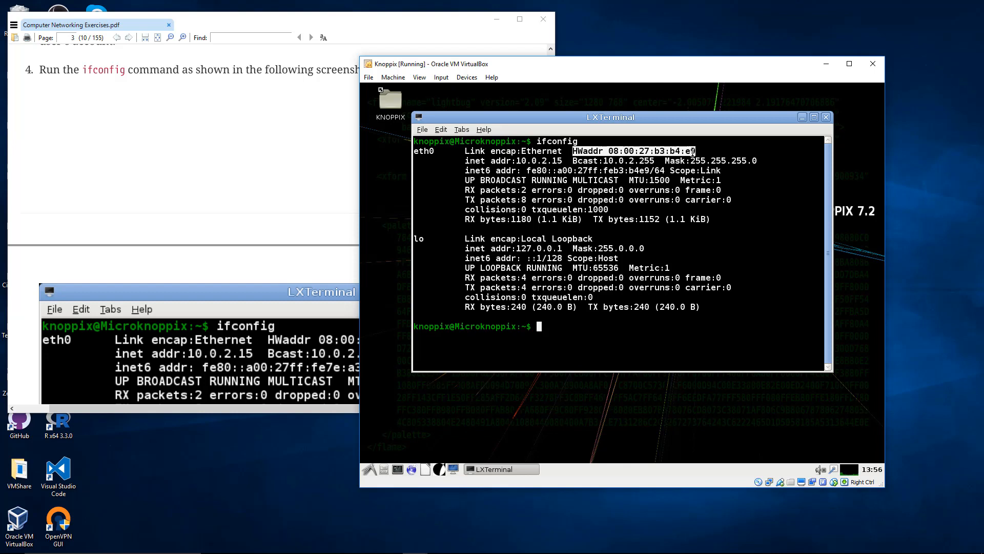
{"action": "left_click", "coordinate": [638, 156]}
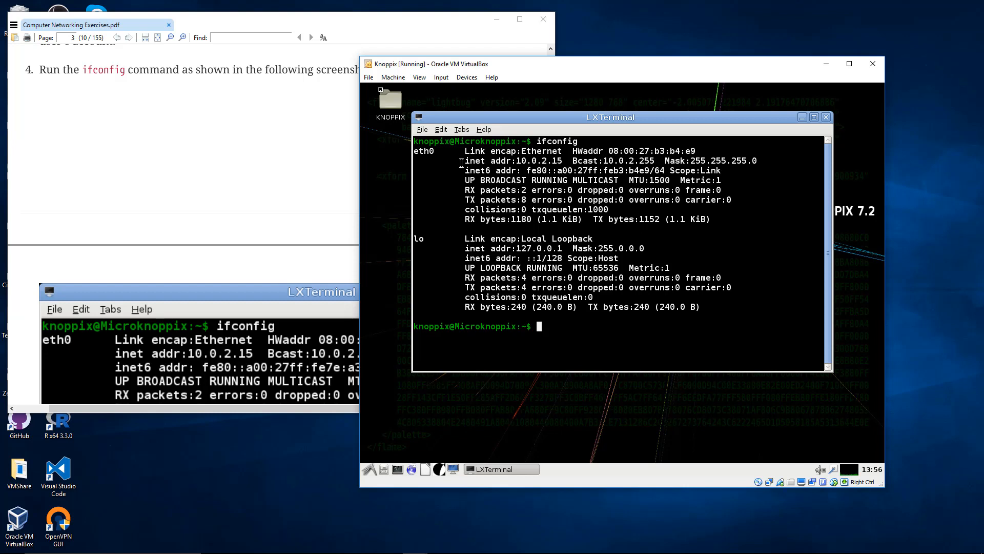
{"action": "left_click_drag", "start_coordinate": [464, 162], "coordinate": [551, 162]}
{"action": "left_click", "coordinate": [551, 162]}
{"action": "left_click_drag", "start_coordinate": [517, 161], "coordinate": [561, 161]}
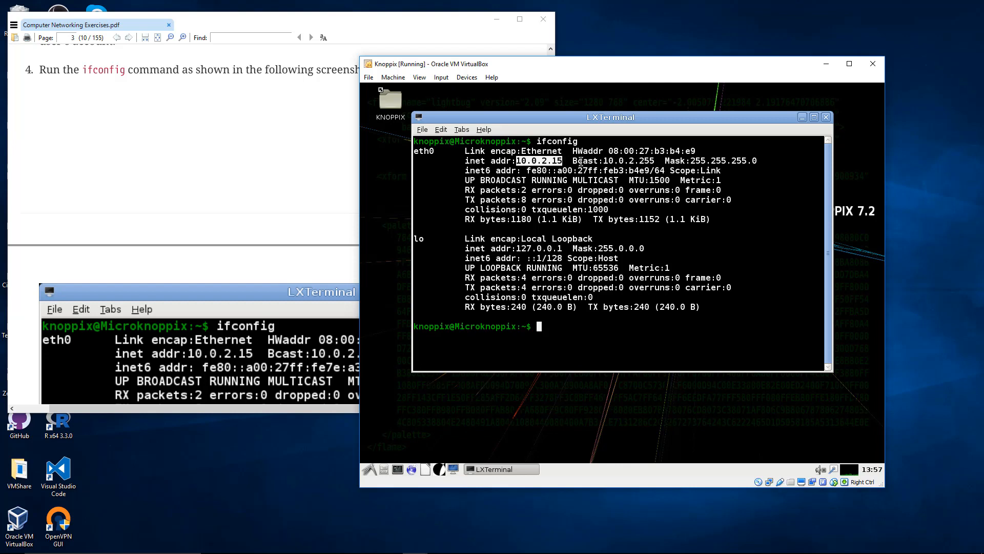
{"action": "left_click_drag", "start_coordinate": [664, 161], "coordinate": [756, 162]}
{"action": "left_click", "coordinate": [704, 161]}
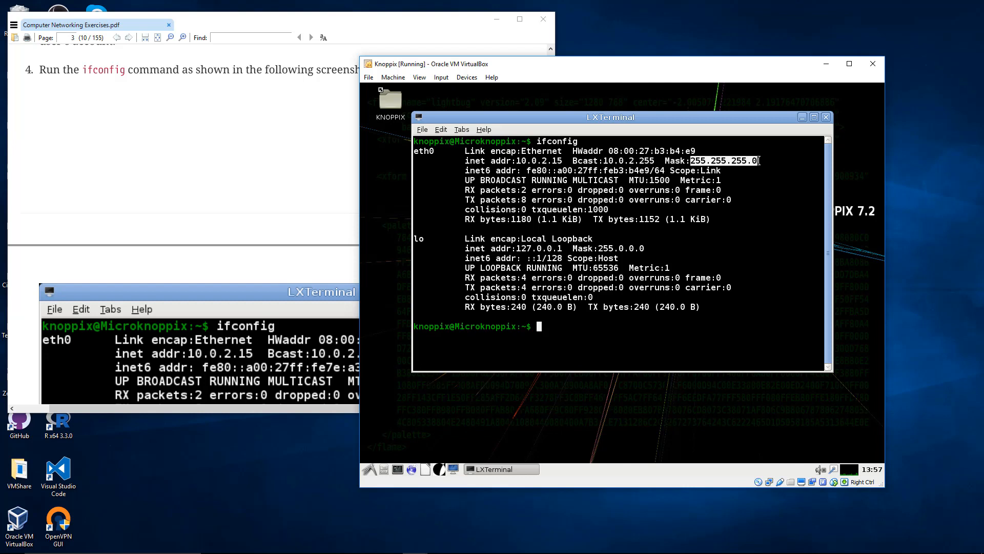
{"action": "left_click", "coordinate": [576, 332]}
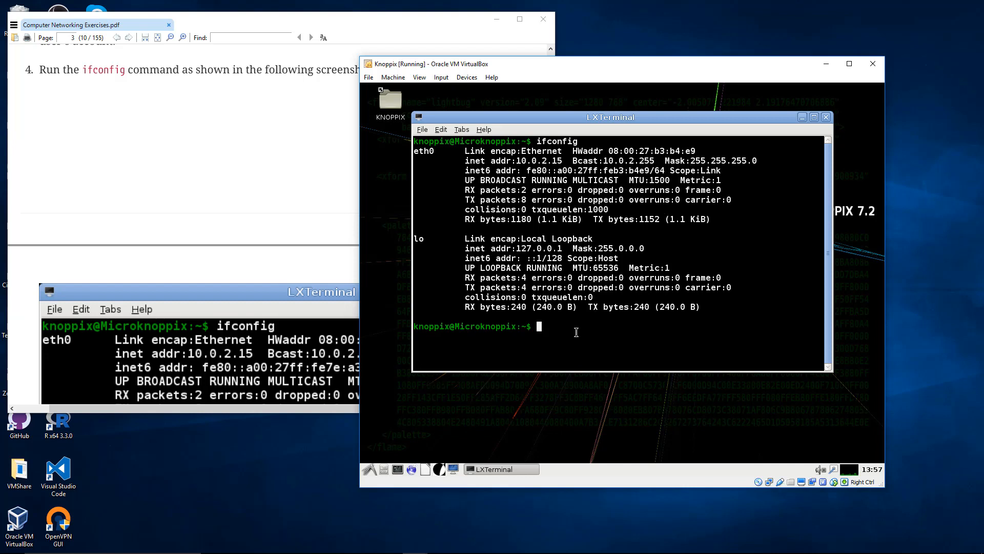
Try running the command "if config" with a space in the terminal and interrupt it.
{"action": "type", "text": "if config"}
{"action": "key", "text": "Return"}
{"action": "key", "text": "ctrl+c"}
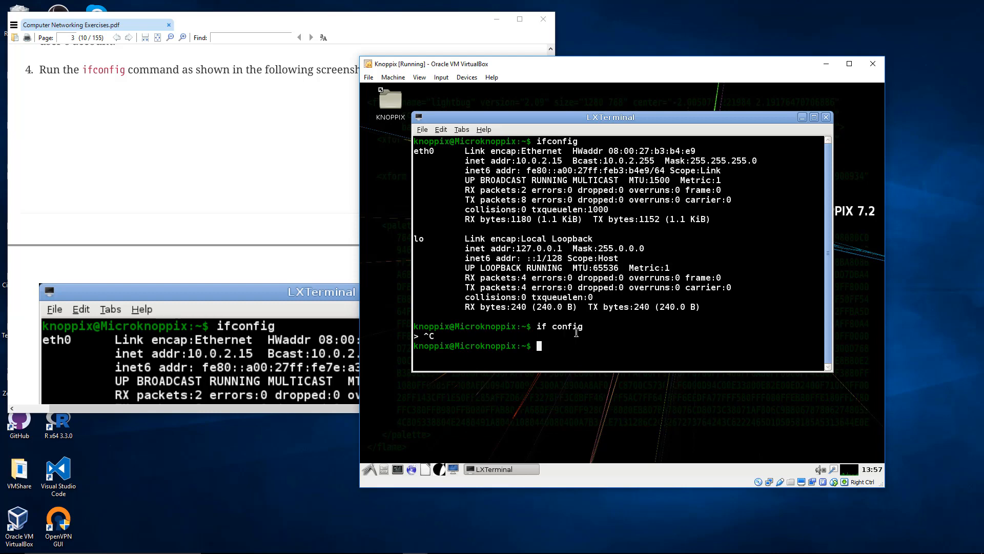
Run ifconfig again without the space and look back through the terminal output.
{"action": "type", "text": "ifconfig"}
{"action": "key", "text": "Return"}
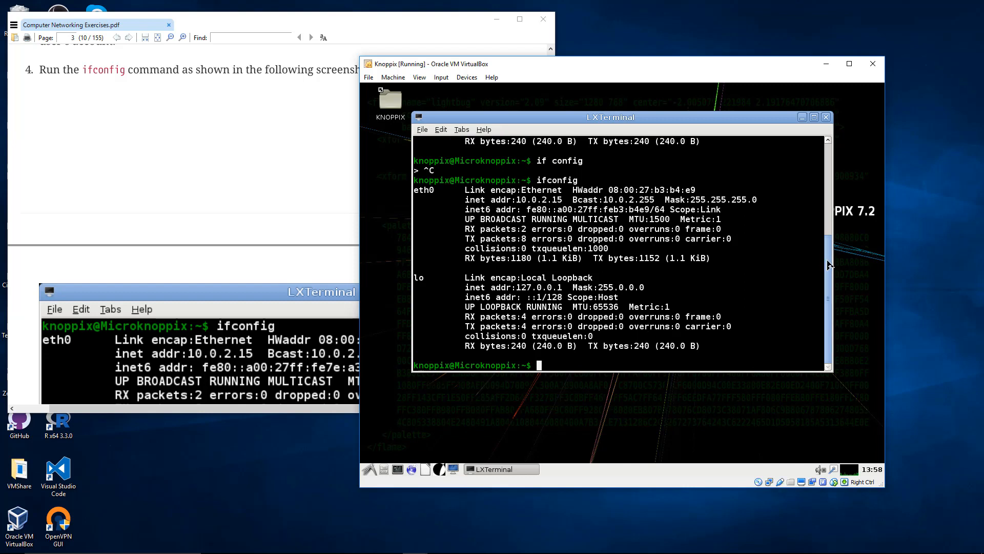
{"action": "scroll", "coordinate": [829, 264], "scroll_direction": "up", "scroll_amount": 2}
{"action": "scroll", "coordinate": [830, 272], "scroll_direction": "down", "scroll_amount": 2}
{"action": "left_click_drag", "start_coordinate": [830, 281], "coordinate": [827, 303]}
Following exercise step 5, try to set eth0 to 192.168.1.10 with netmask 255.255.255.0 using ifconfig as the knoppix user.
{"action": "left_click", "coordinate": [226, 265]}
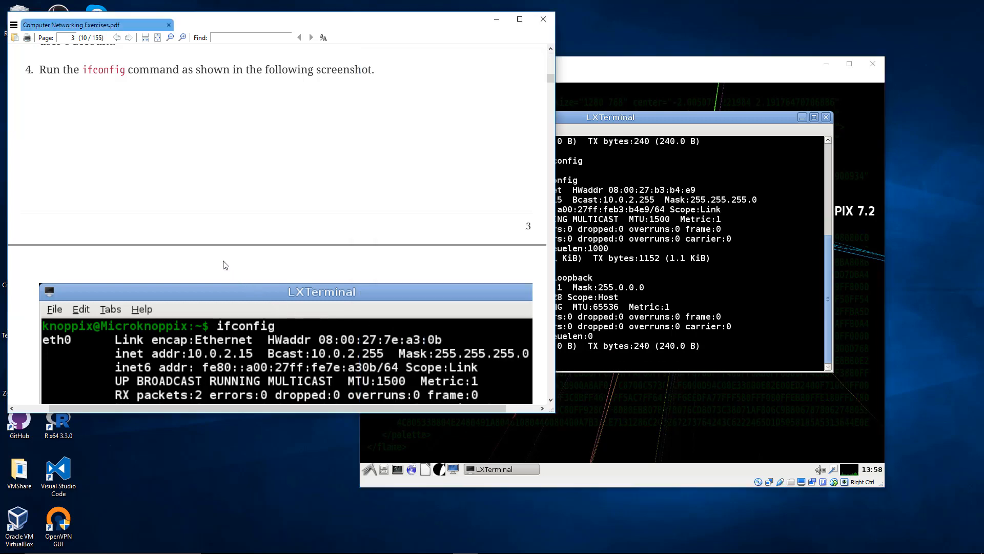
{"action": "scroll", "coordinate": [229, 259], "scroll_direction": "down", "scroll_amount": 5}
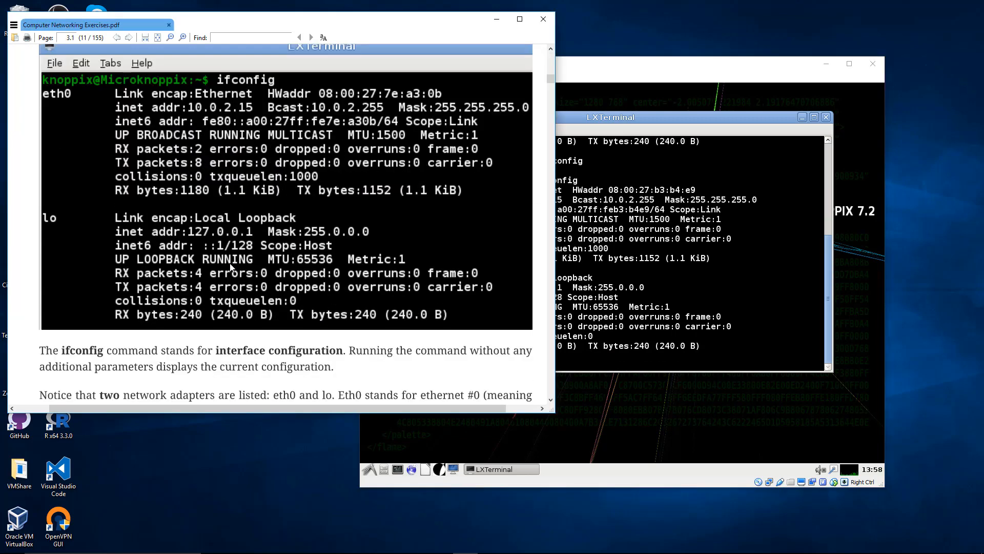
{"action": "scroll", "coordinate": [229, 263], "scroll_direction": "down", "scroll_amount": 2}
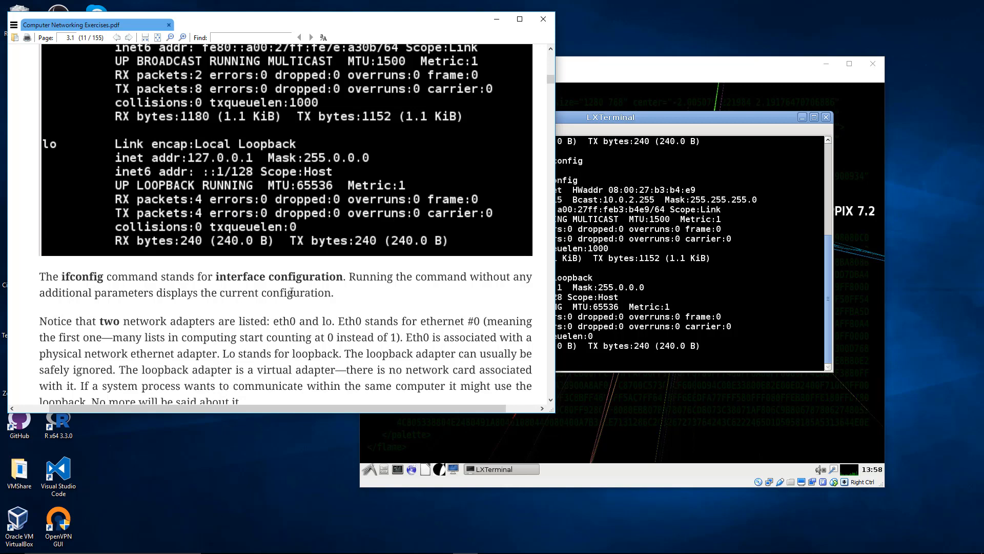
{"action": "scroll", "coordinate": [247, 284], "scroll_direction": "down", "scroll_amount": 3}
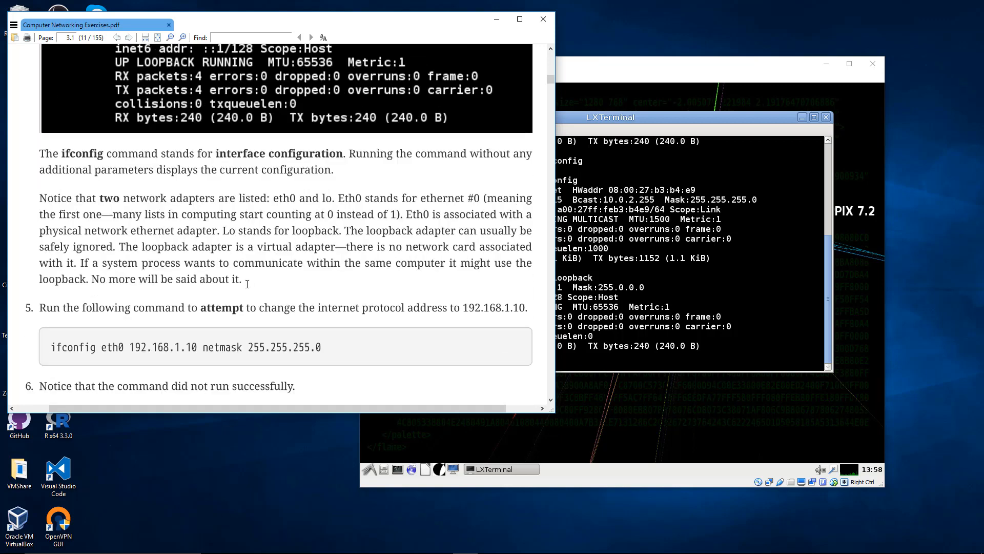
{"action": "scroll", "coordinate": [247, 284], "scroll_direction": "down", "scroll_amount": 3}
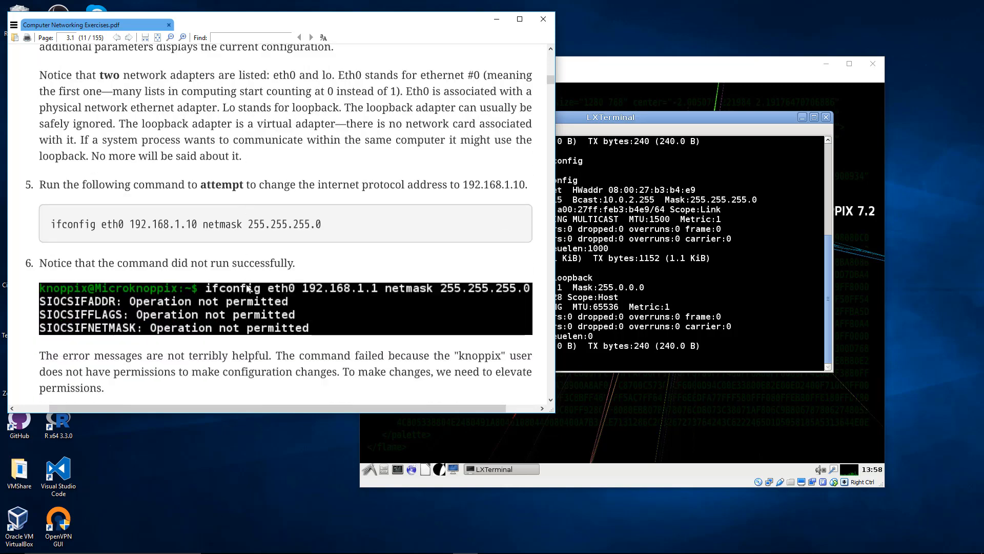
{"action": "scroll", "coordinate": [247, 288], "scroll_direction": "down", "scroll_amount": 1}
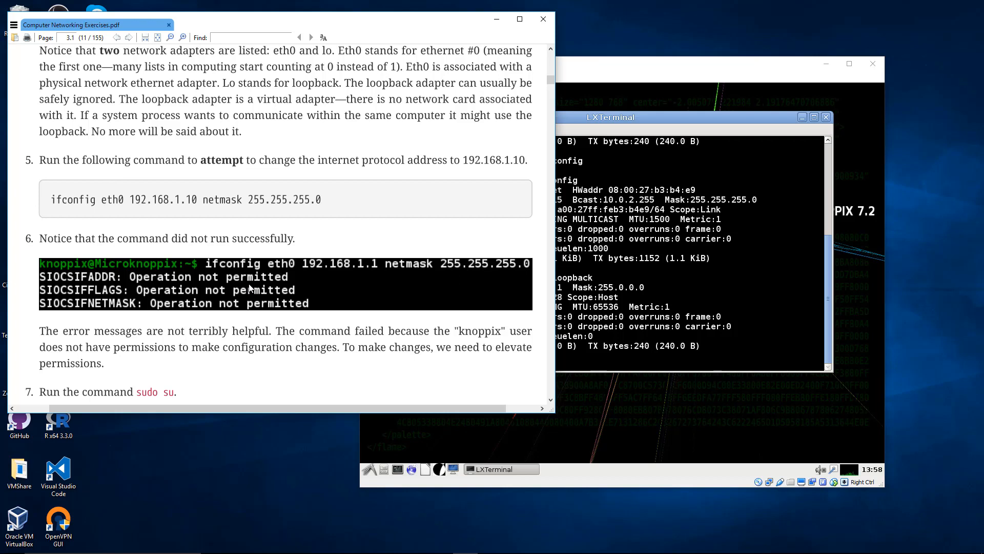
{"action": "left_click", "coordinate": [606, 120]}
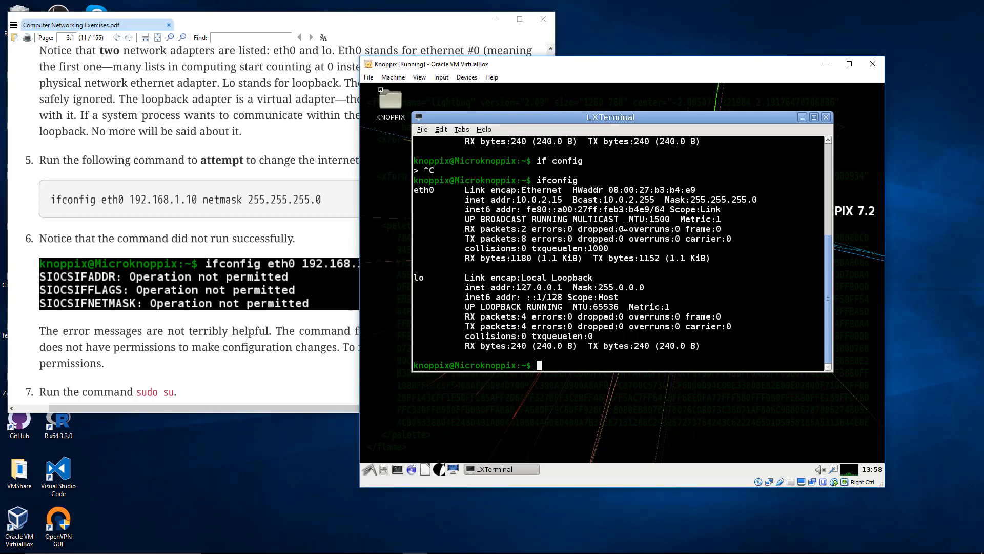
{"action": "type", "text": "ifconfig eth0"}
{"action": "type", "text": "192"}
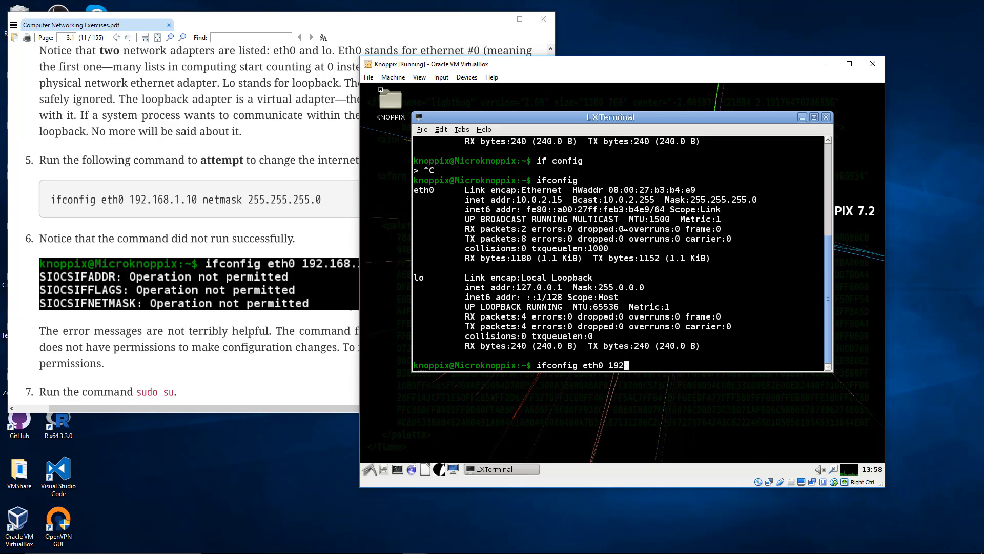
{"action": "type", "text": ".168.1.10 netmask 2"}
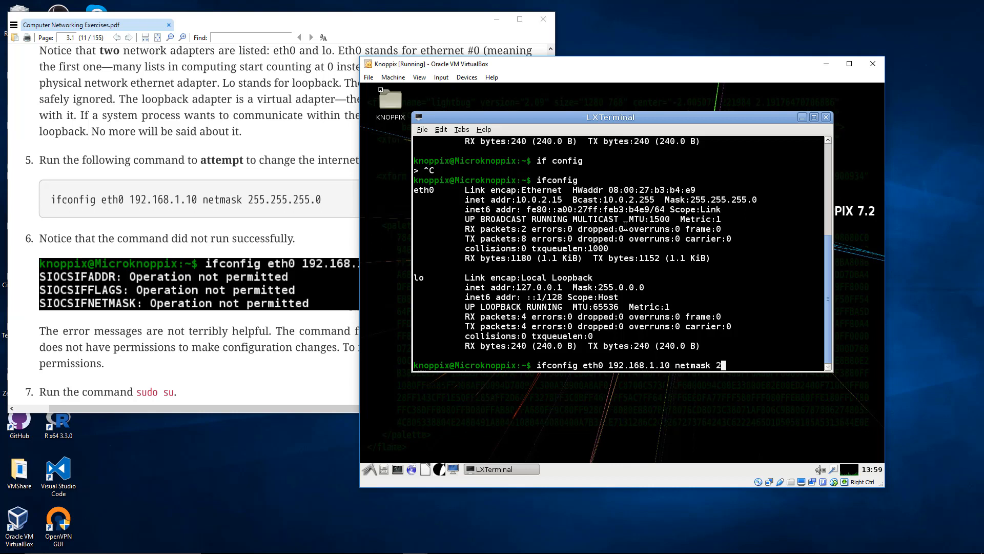
{"action": "type", "text": "55.255.255.0"}
{"action": "key", "text": "Return"}
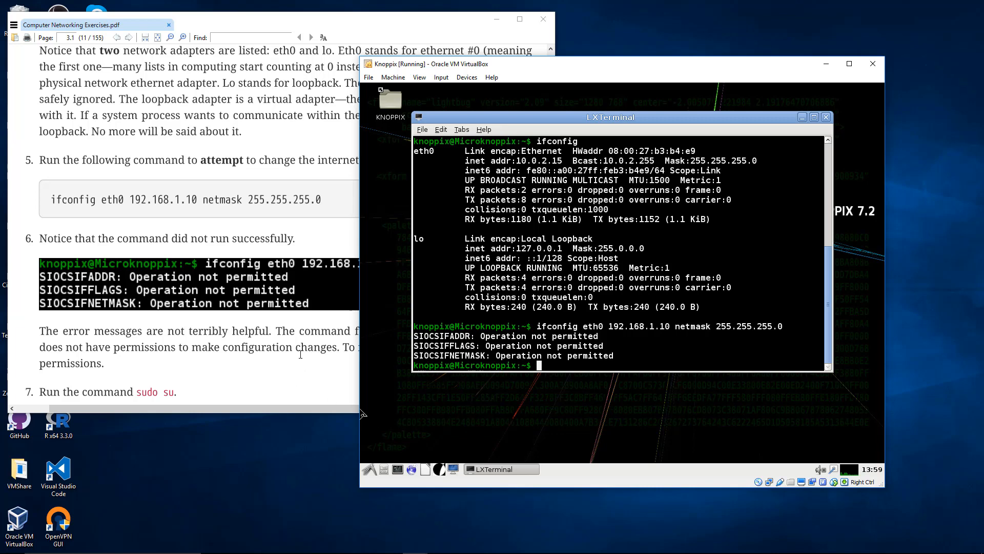
Switch to the root account with sudo su as exercise step 7 describes, and highlight the user name in the new prompt.
{"action": "left_click", "coordinate": [301, 372]}
{"action": "scroll", "coordinate": [288, 341], "scroll_direction": "down", "scroll_amount": 5}
{"action": "scroll", "coordinate": [288, 341], "scroll_direction": "down", "scroll_amount": 8}
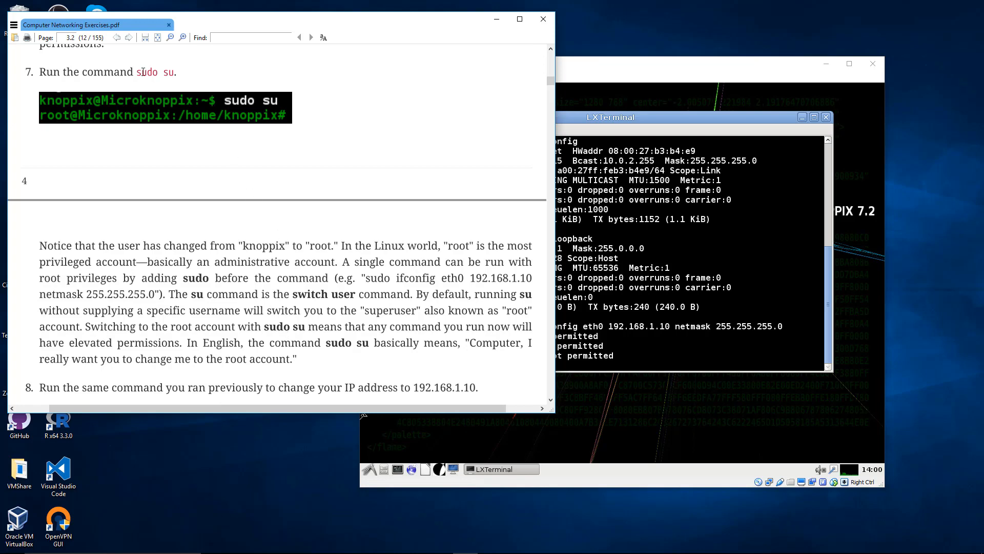
{"action": "left_click", "coordinate": [621, 234]}
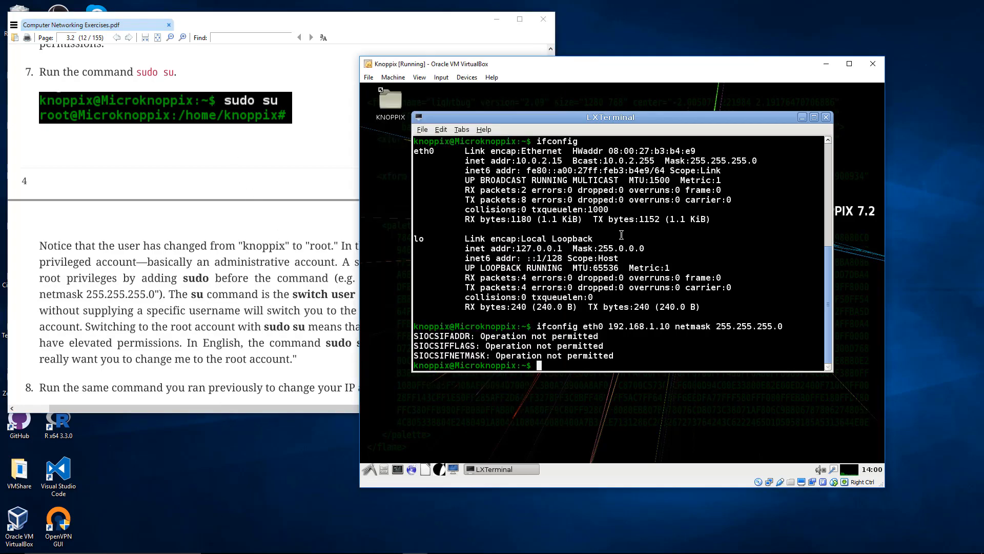
{"action": "type", "text": "sudo su"}
{"action": "key", "text": "Return"}
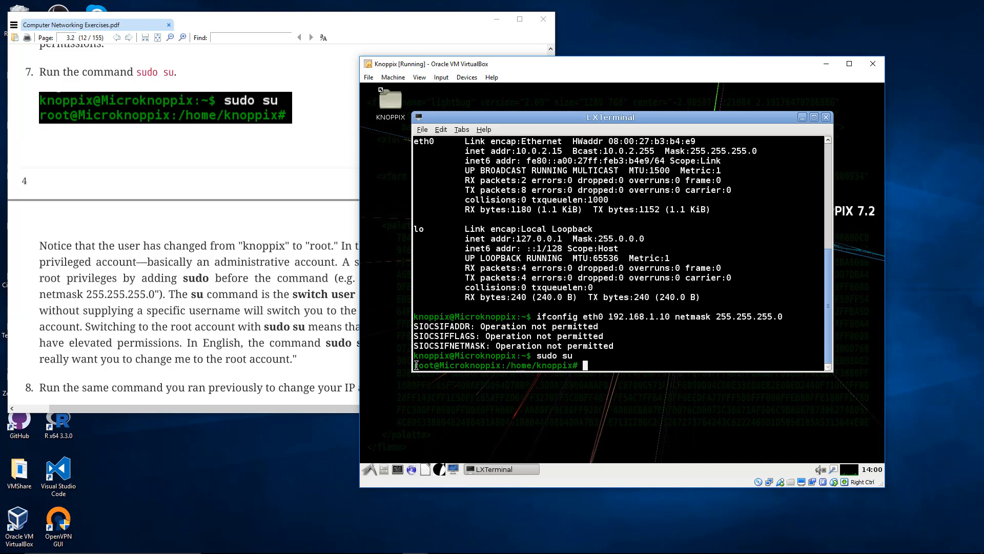
{"action": "left_click_drag", "start_coordinate": [416, 365], "coordinate": [434, 364]}
{"action": "left_click", "coordinate": [433, 364]}
As root, run ifconfig to set eth0 to 192.168.1.10 with netmask 255.255.255.0, as in exercise step 8.
{"action": "scroll", "coordinate": [251, 283], "scroll_direction": "down", "scroll_amount": 3}
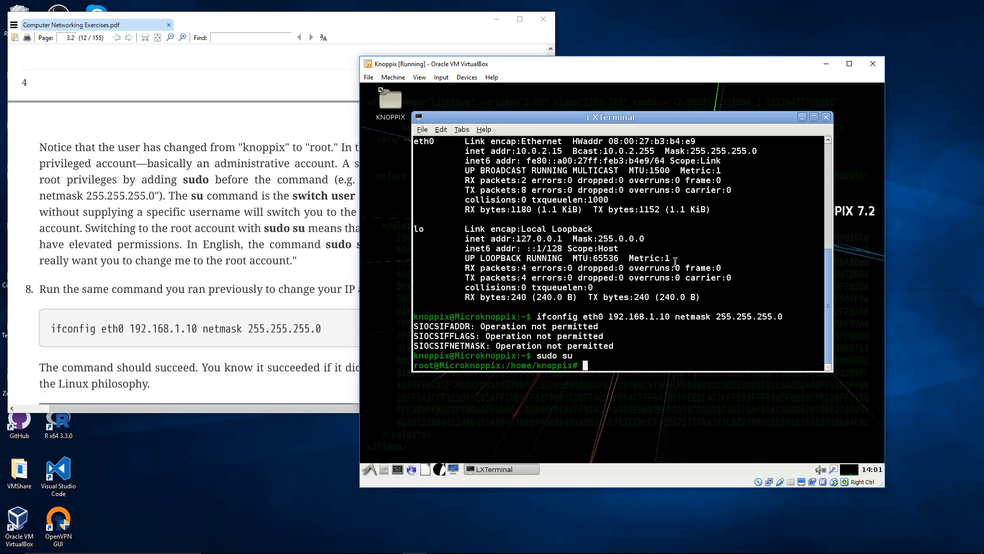
{"action": "type", "text": "ifconfig eth0 192.168."}
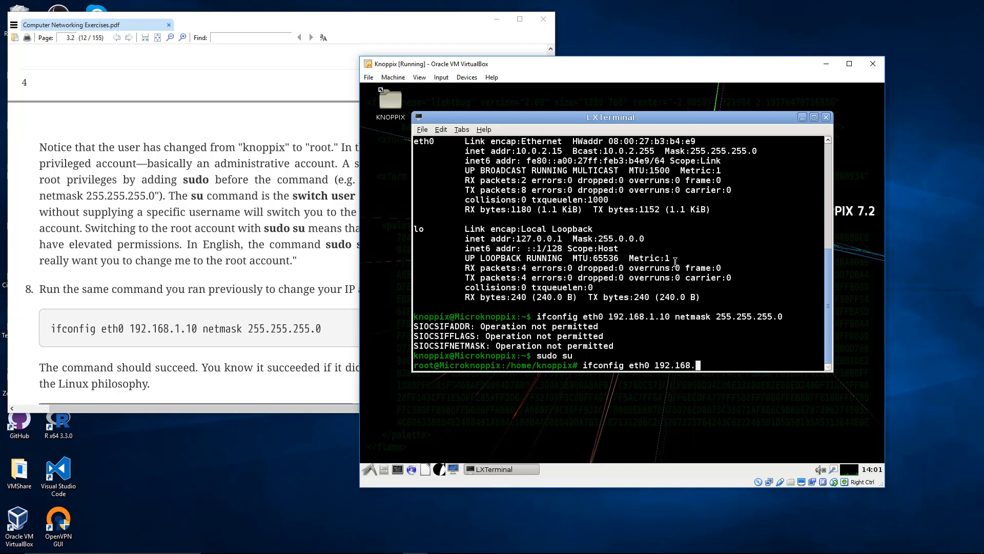
{"action": "type", "text": "1.10 netmask 255.25"}
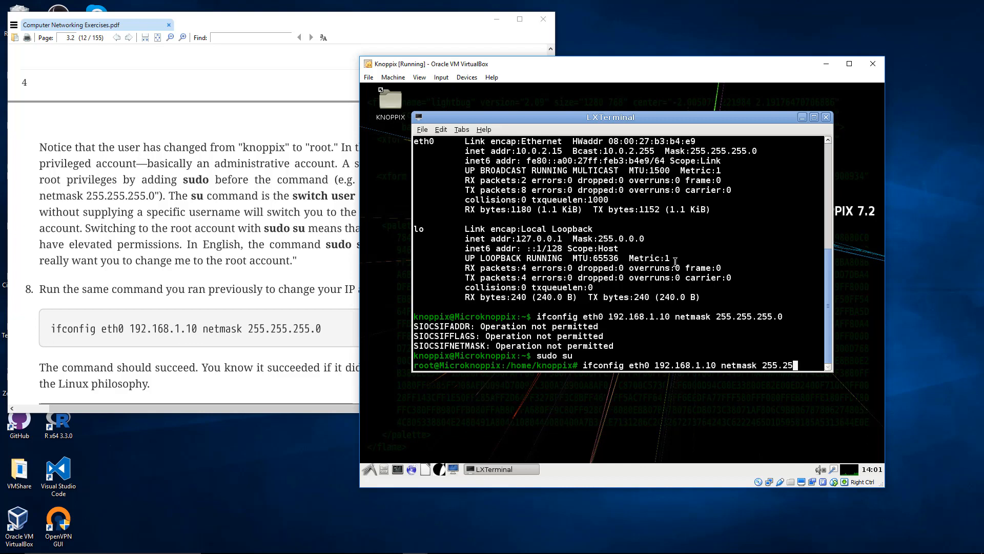
{"action": "type", "text": "5.255.0"}
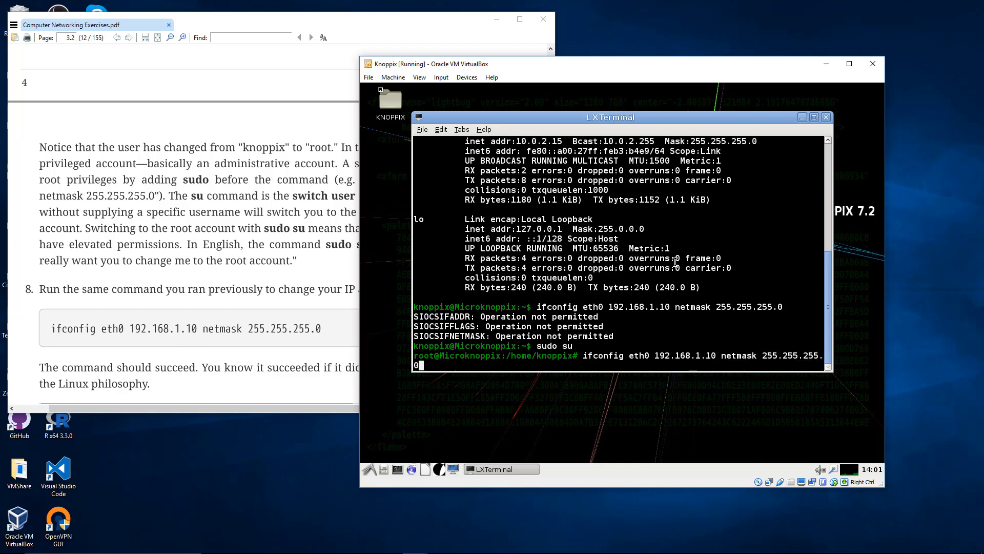
{"action": "key", "text": "Return"}
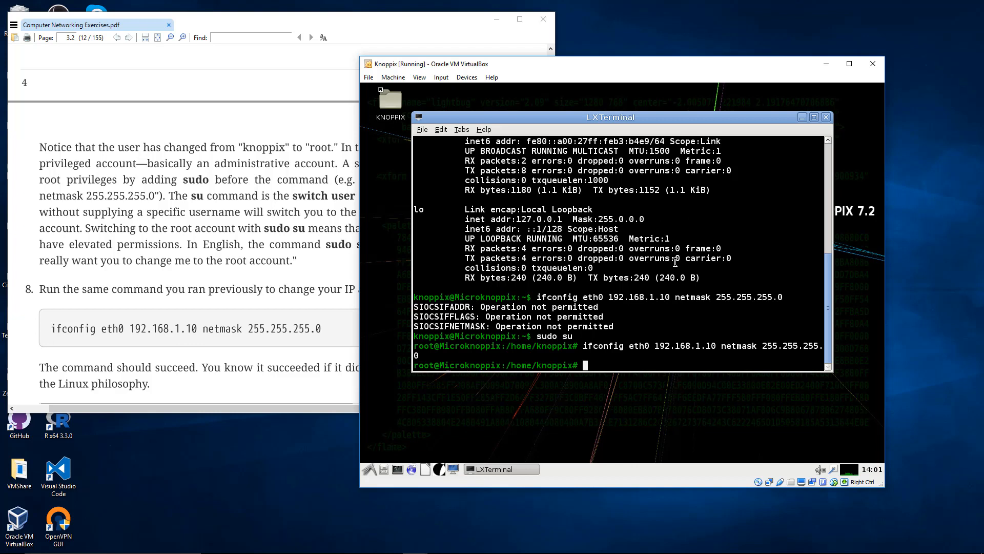
Run ifconfig without parameters and highlight eth0's IPv4 address to check it.
{"action": "type", "text": "ifconfig"}
{"action": "key", "text": "Return"}
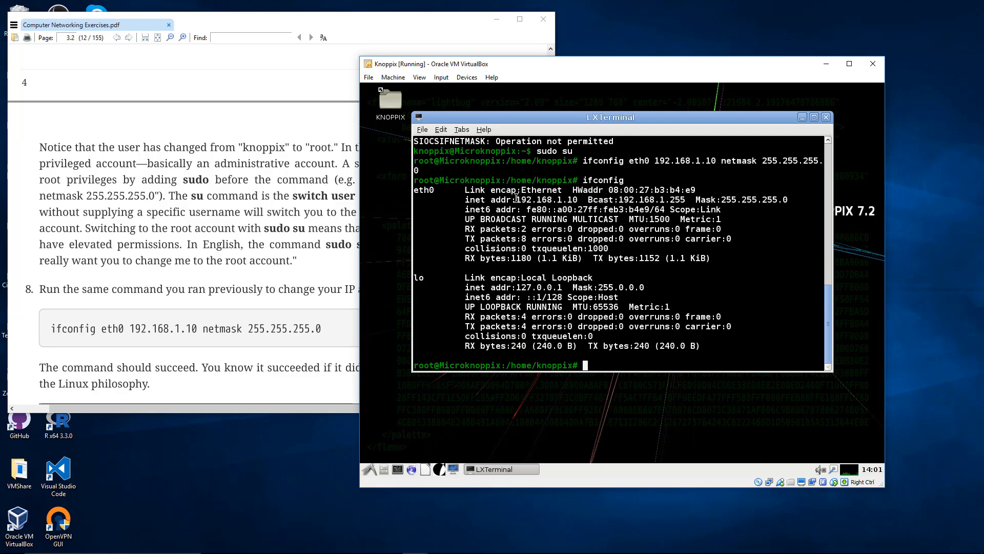
{"action": "left_click_drag", "start_coordinate": [516, 200], "coordinate": [576, 200]}
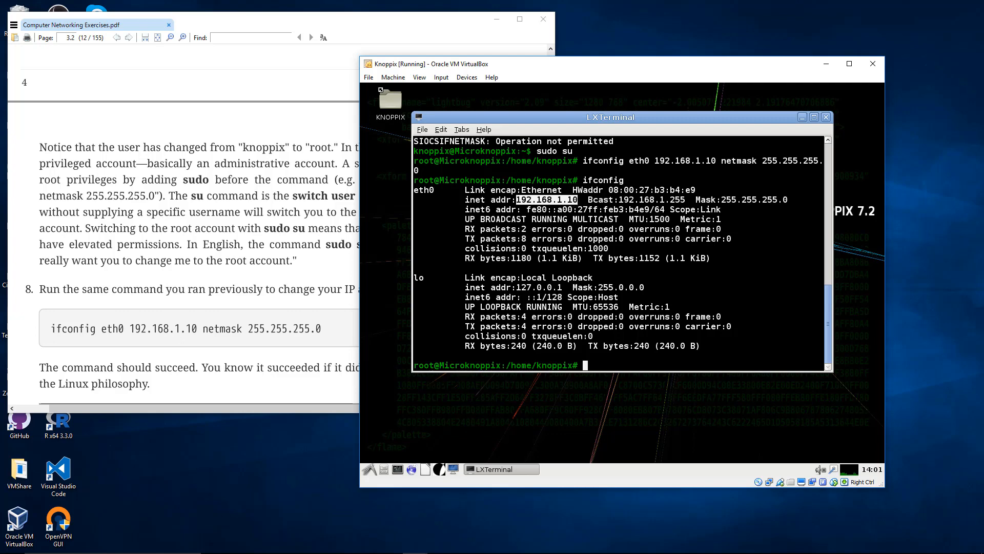
Read on to exercise 1.1.2 about the default gateway and run route to view the current routing table.
{"action": "left_click", "coordinate": [318, 297]}
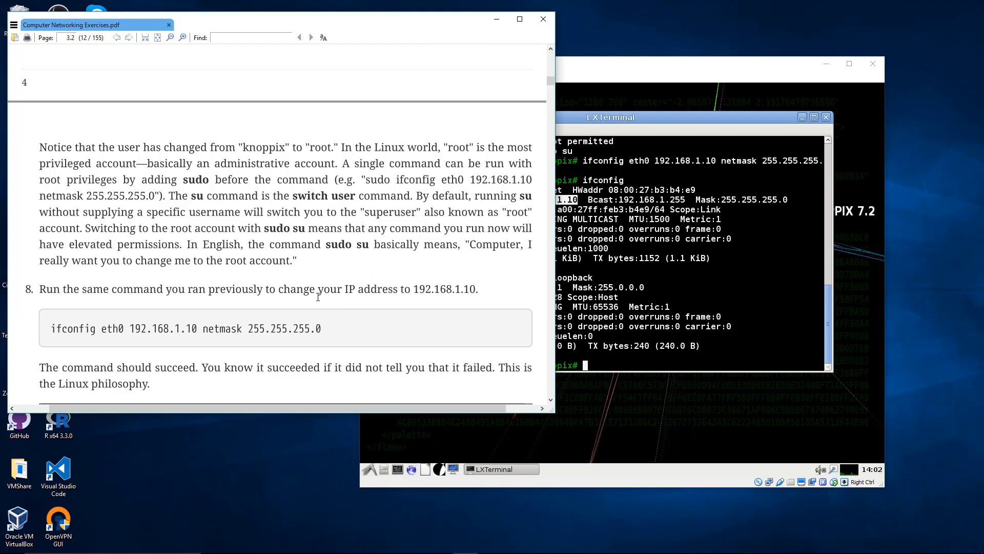
{"action": "scroll", "coordinate": [318, 297], "scroll_direction": "down", "scroll_amount": 3}
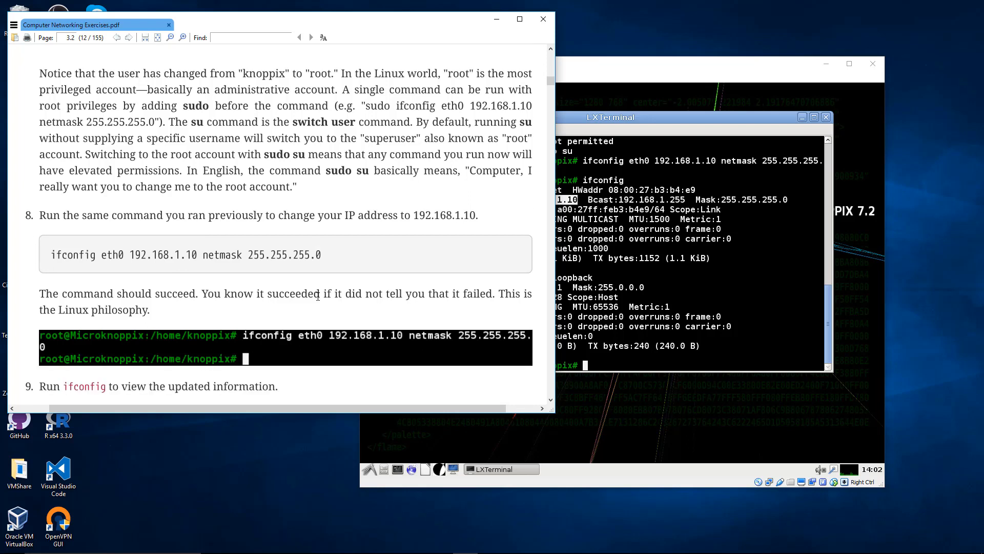
{"action": "scroll", "coordinate": [317, 297], "scroll_direction": "down", "scroll_amount": 6}
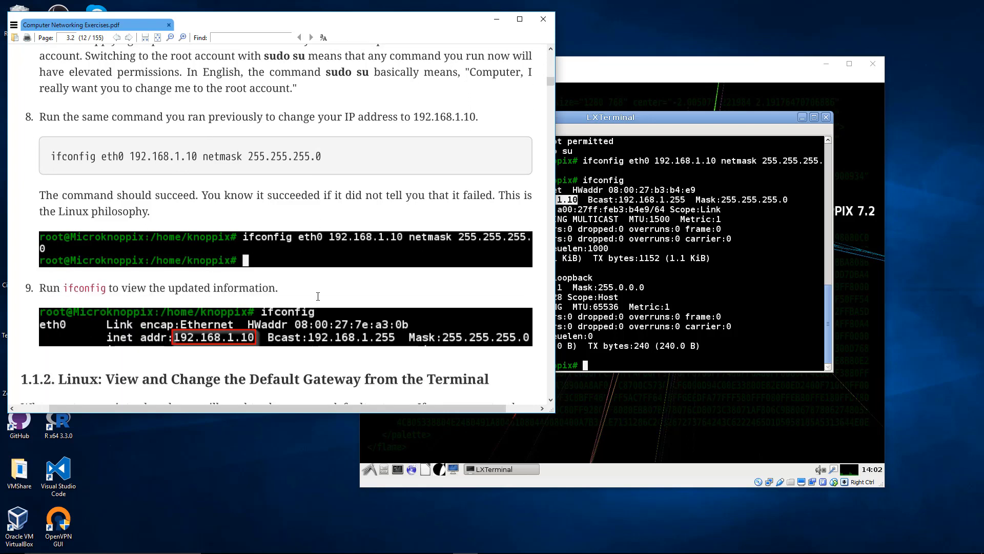
{"action": "scroll", "coordinate": [317, 297], "scroll_direction": "down", "scroll_amount": 6}
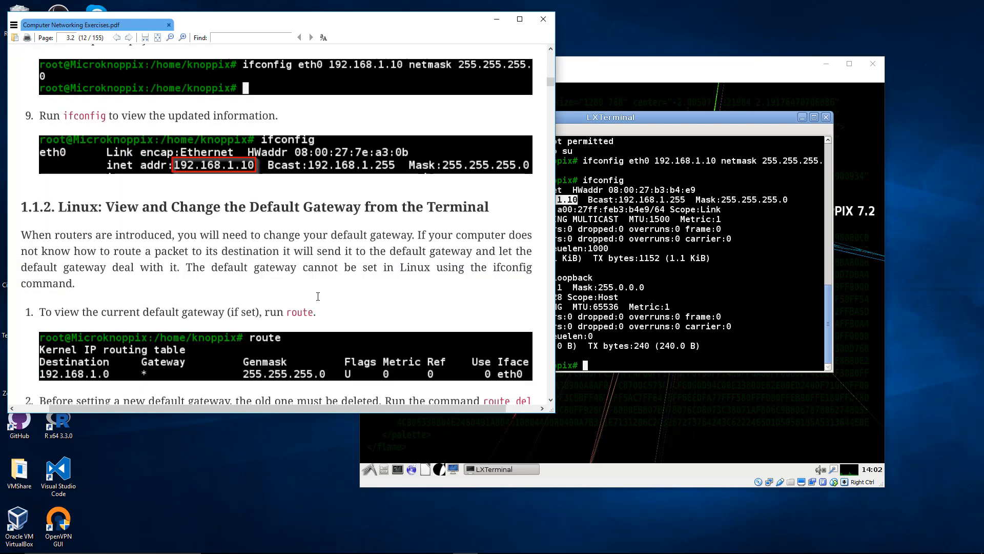
{"action": "scroll", "coordinate": [317, 297], "scroll_direction": "down", "scroll_amount": 2}
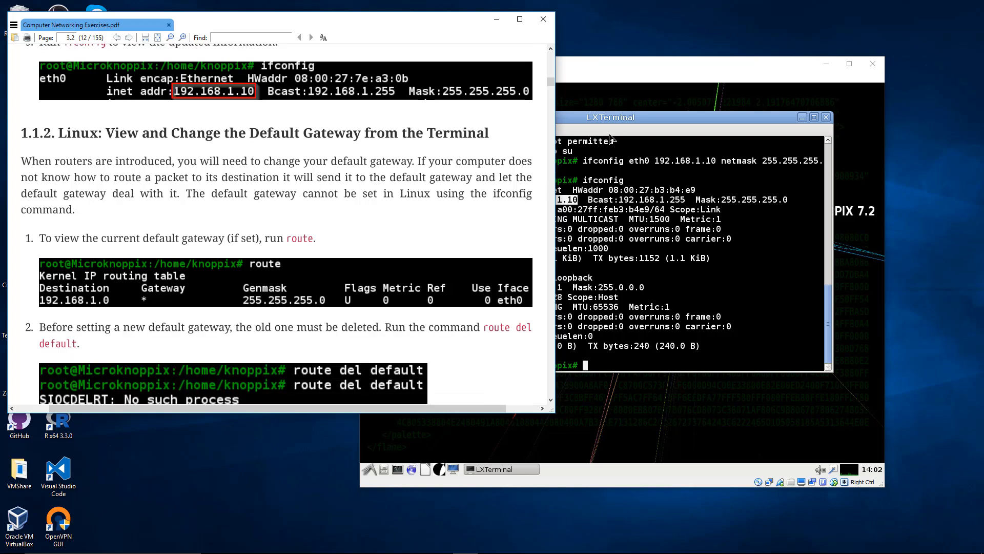
{"action": "left_click", "coordinate": [612, 119]}
{"action": "left_click", "coordinate": [621, 240]}
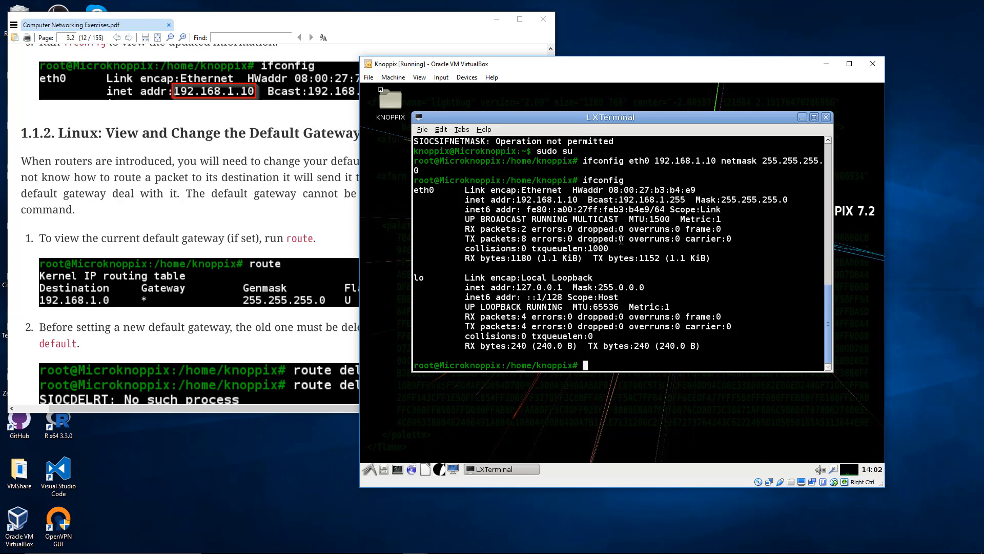
{"action": "type", "text": "route"}
{"action": "key", "text": "Return"}
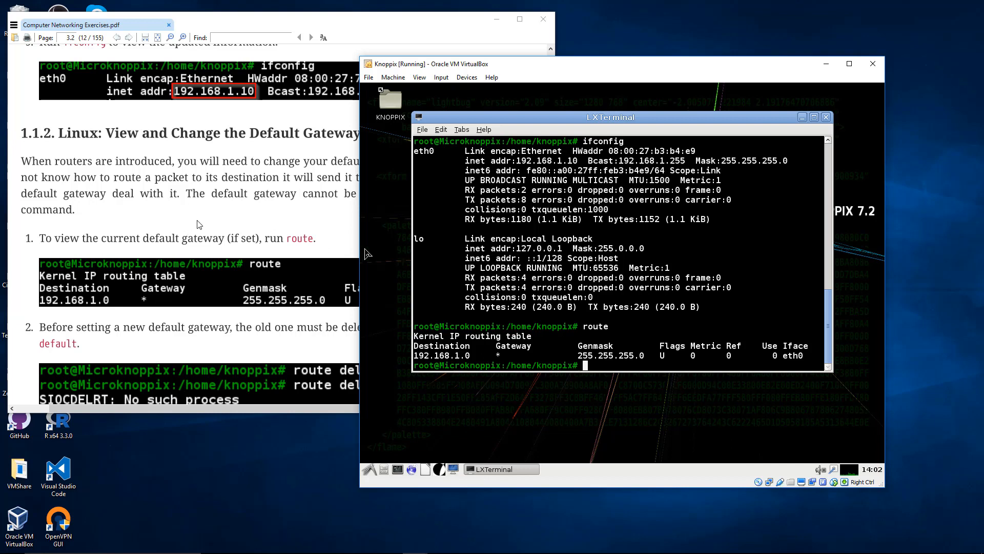
Run route del default to remove any existing default gateway, as in step 2 of exercise 1.1.2.
{"action": "scroll", "coordinate": [200, 223], "scroll_direction": "down", "scroll_amount": 1}
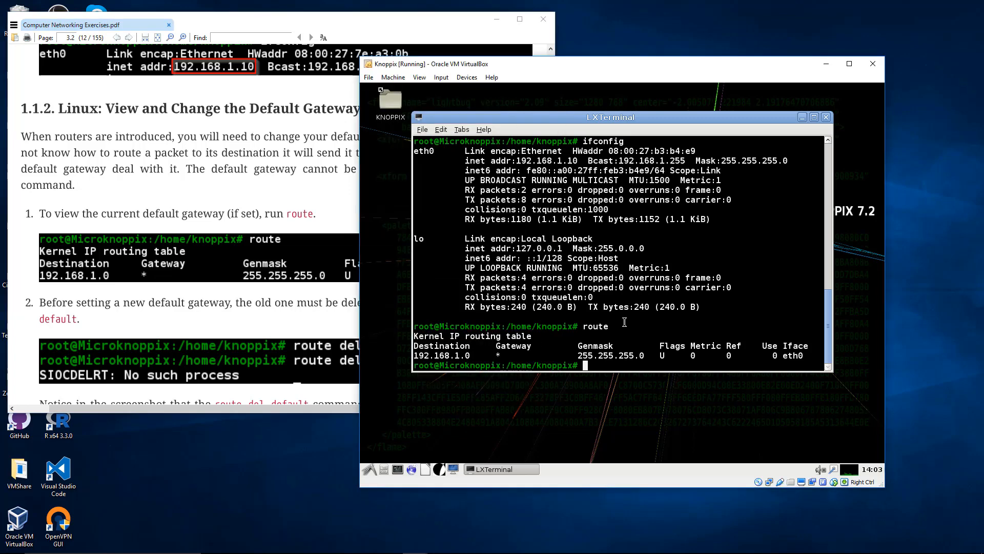
{"action": "type", "text": "route del default"}
{"action": "key", "text": "Return"}
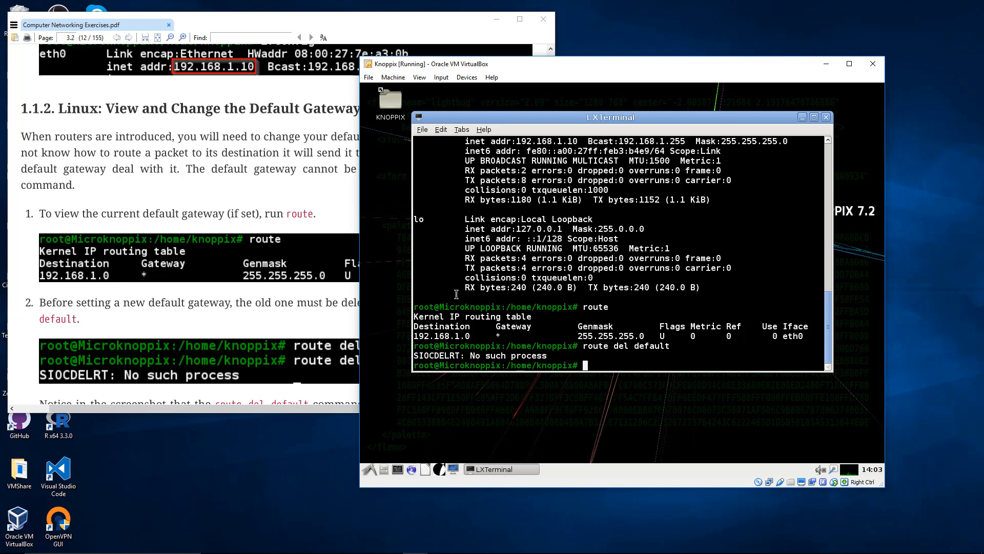
Following step 3 of exercise 1.1.2, add 192.168.1.1 as the default gateway with route add default gw.
{"action": "left_click", "coordinate": [236, 310]}
{"action": "scroll", "coordinate": [238, 311], "scroll_direction": "down", "scroll_amount": 2}
{"action": "scroll", "coordinate": [235, 306], "scroll_direction": "down", "scroll_amount": 2}
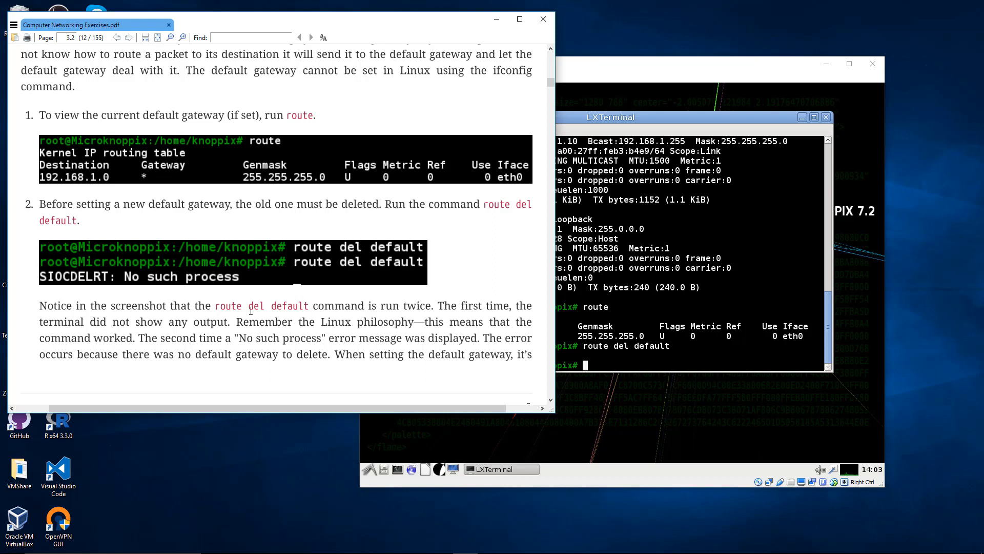
{"action": "scroll", "coordinate": [293, 284], "scroll_direction": "down", "scroll_amount": 6}
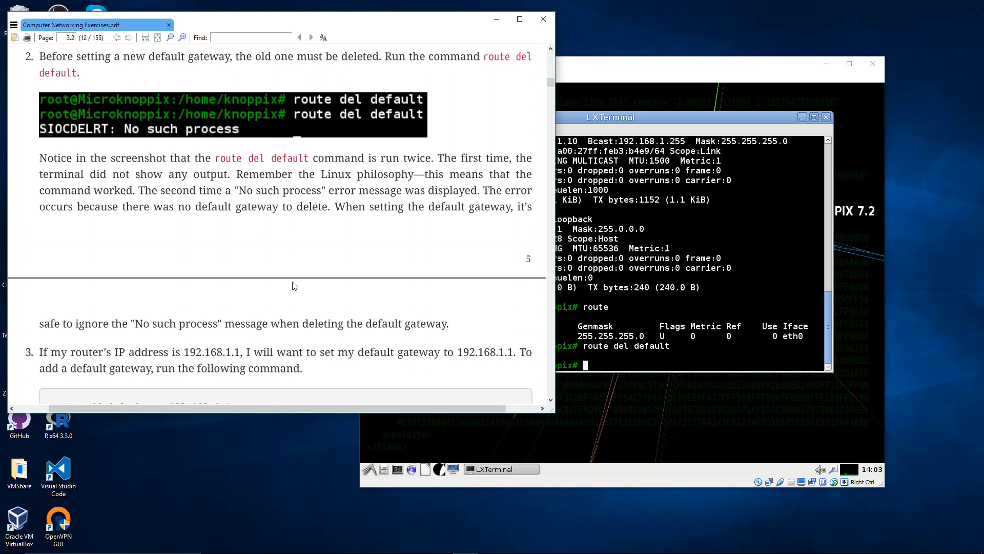
{"action": "scroll", "coordinate": [294, 285], "scroll_direction": "down", "scroll_amount": 5}
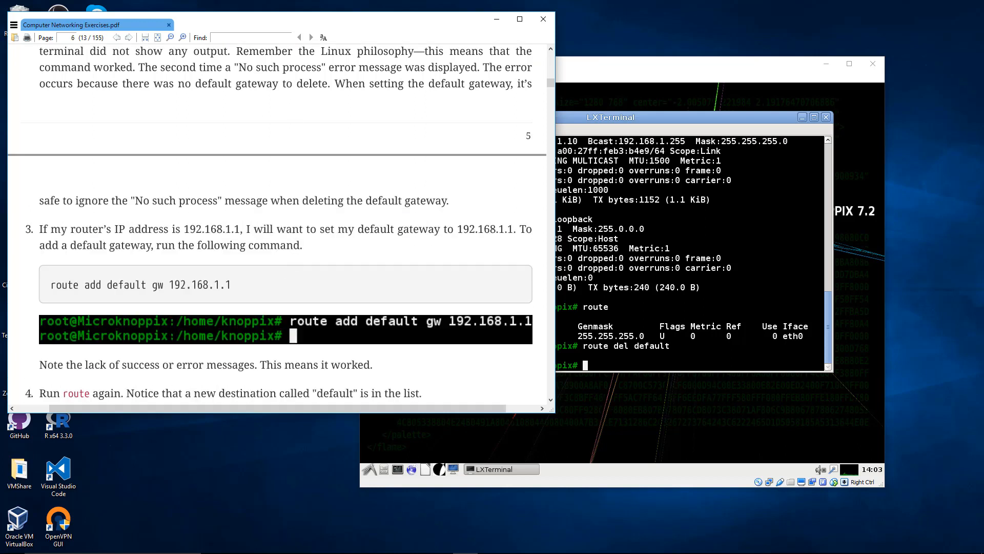
{"action": "left_click", "coordinate": [615, 256]}
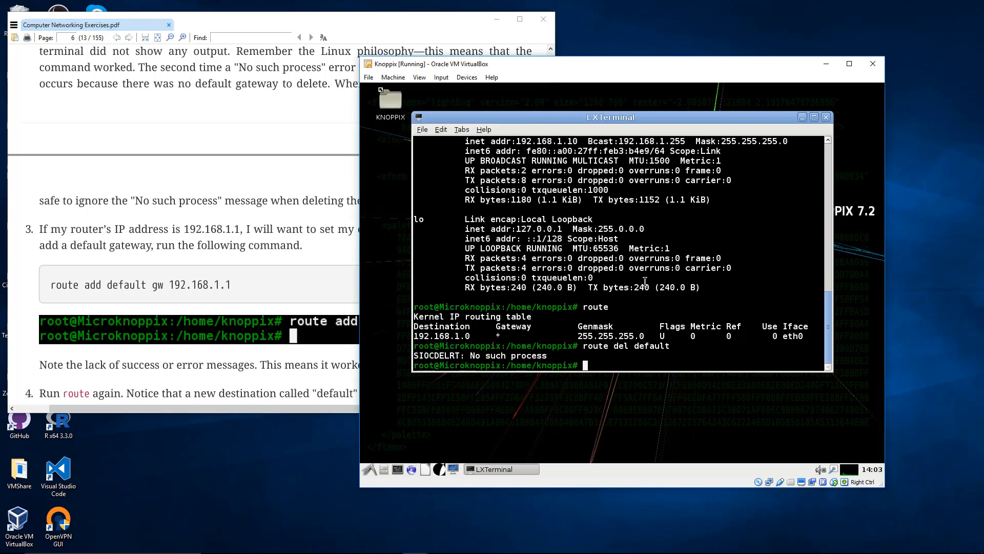
{"action": "type", "text": "route add default gw"}
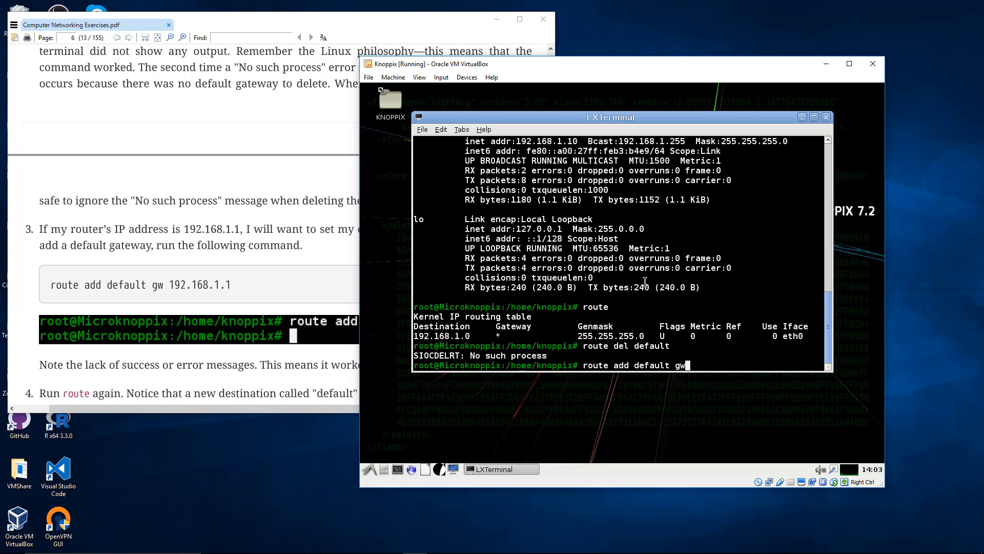
{"action": "type", "text": " 192.168.1.1"}
{"action": "key", "text": "Return"}
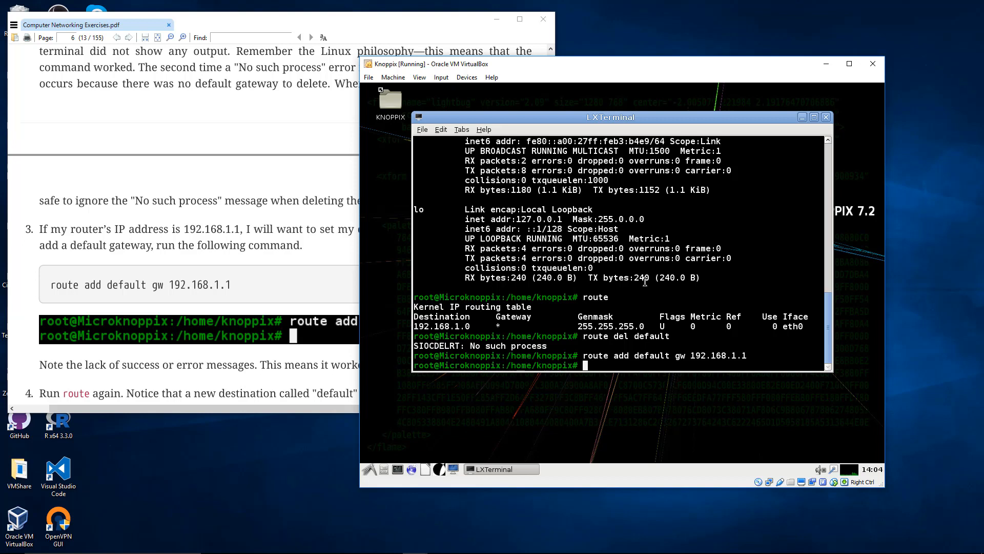
Run route again to view the updated routing table and highlight its default gateway entry.
{"action": "type", "text": "route"}
{"action": "key", "text": "Return"}
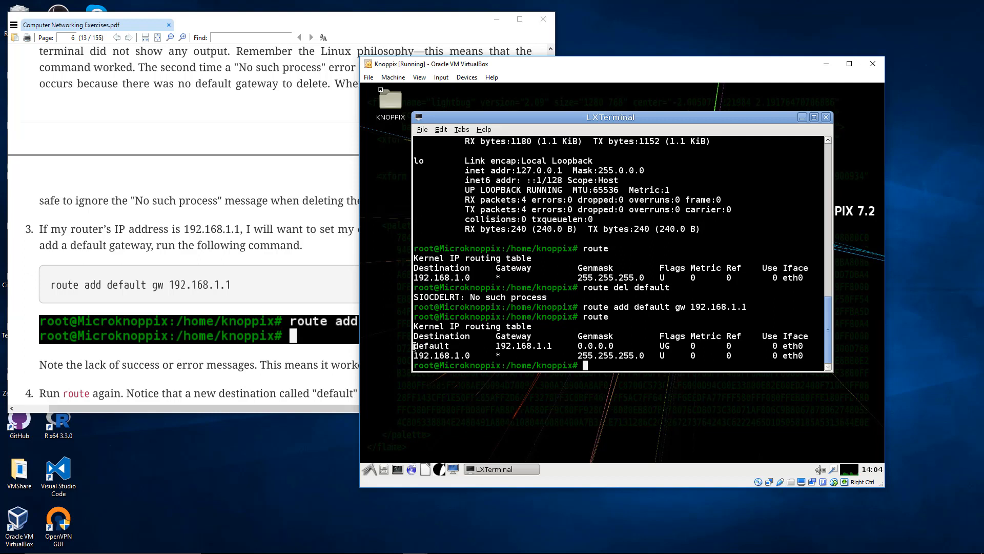
{"action": "left_click_drag", "start_coordinate": [414, 346], "coordinate": [613, 346]}
{"action": "left_click", "coordinate": [618, 345]}
Read on in the PDF to section 1.1.3, Learning Checkpoint - Linux, and review its first four commands, from ifconfig to setting eth0's address.
{"action": "left_click", "coordinate": [290, 306]}
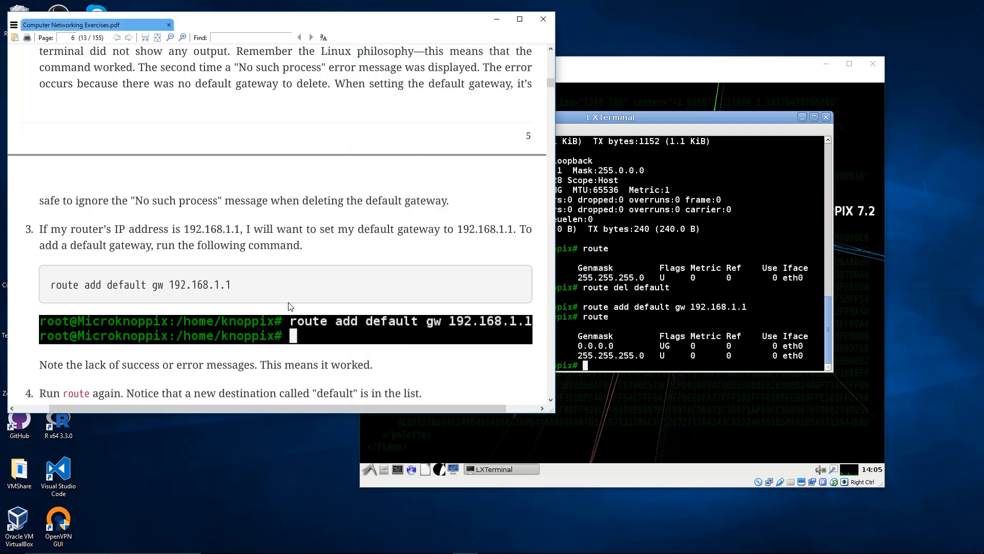
{"action": "scroll", "coordinate": [289, 305], "scroll_direction": "down", "scroll_amount": 2}
{"action": "scroll", "coordinate": [290, 308], "scroll_direction": "down", "scroll_amount": 11}
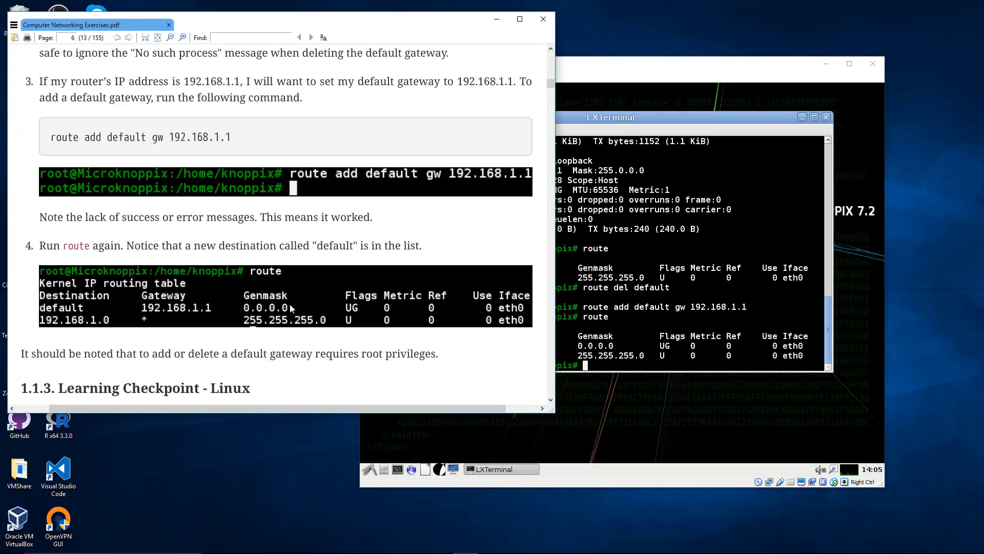
{"action": "scroll", "coordinate": [293, 308], "scroll_direction": "down", "scroll_amount": 3}
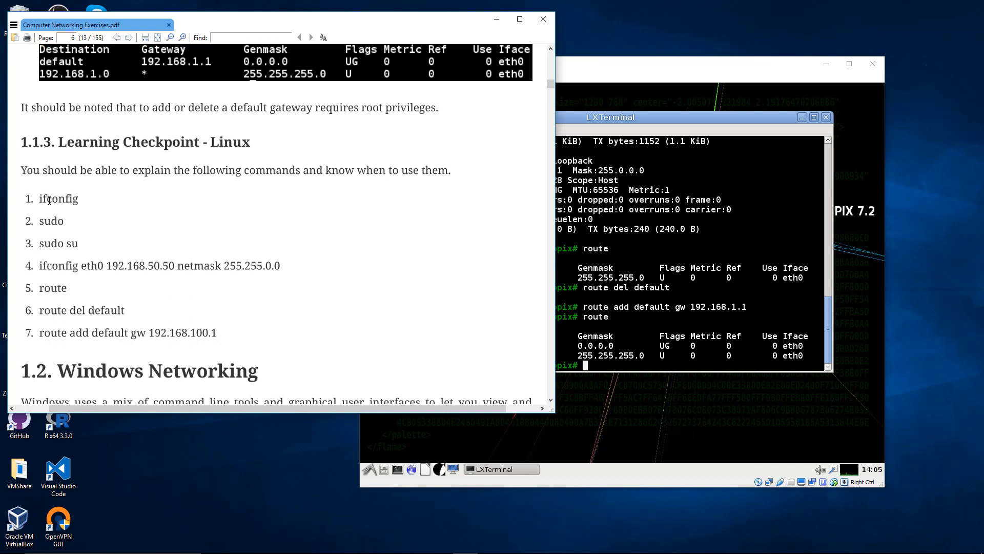
{"action": "left_click_drag", "start_coordinate": [41, 200], "coordinate": [77, 202]}
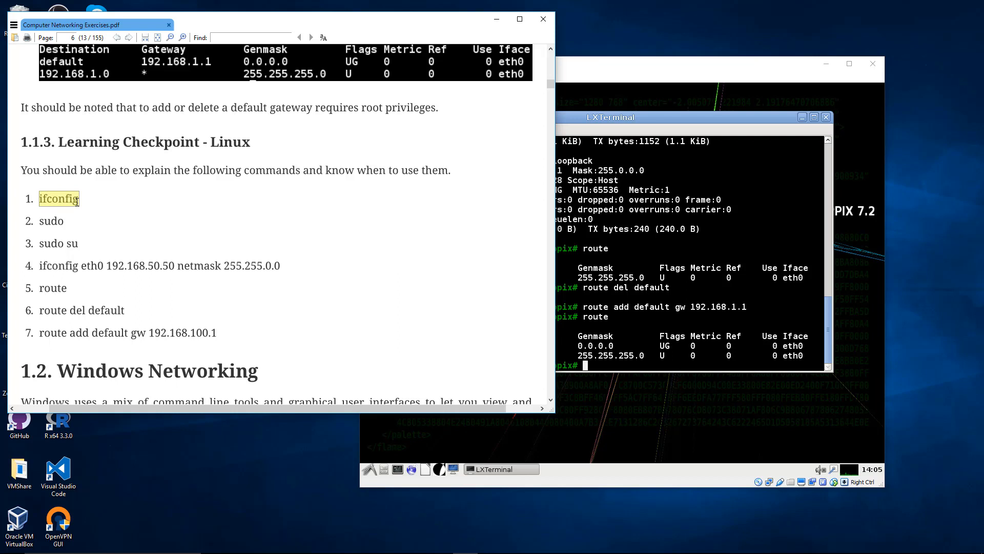
{"action": "double_click", "coordinate": [54, 224]}
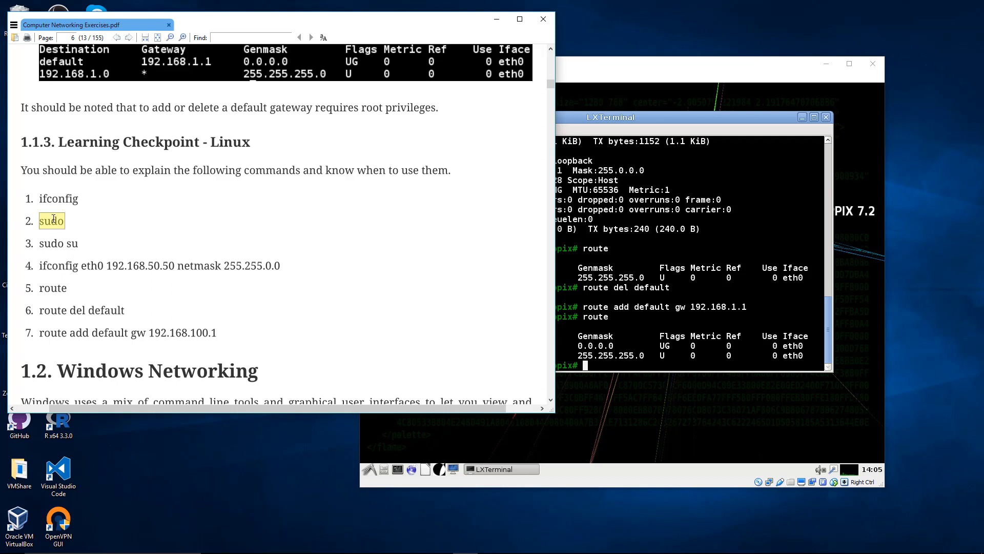
{"action": "left_click", "coordinate": [54, 219]}
{"action": "left_click_drag", "start_coordinate": [40, 243], "coordinate": [80, 245]}
{"action": "left_click", "coordinate": [78, 245]}
{"action": "left_click_drag", "start_coordinate": [40, 267], "coordinate": [290, 274]}
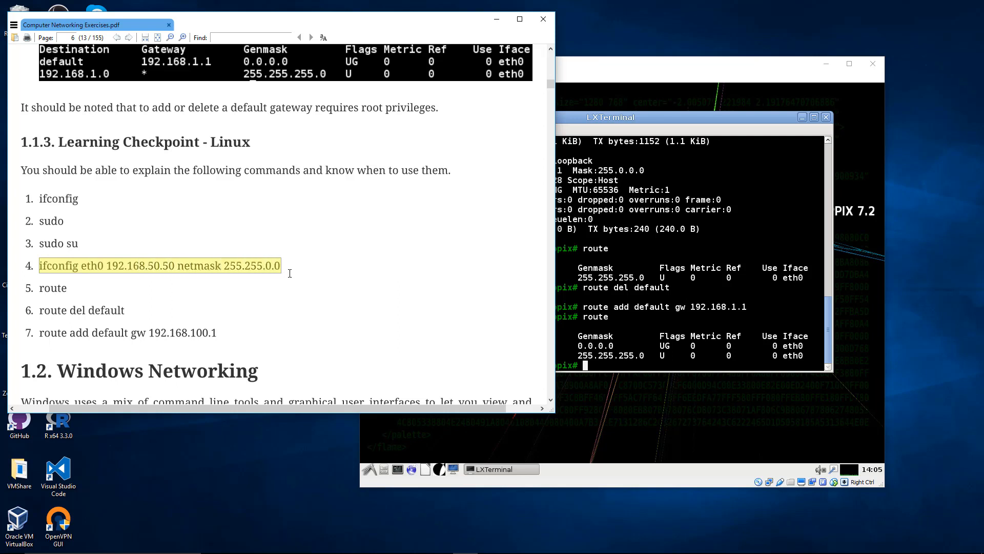
Review the remaining Linux checkpoint commands in the PDF: route, route del default and route add default gw 192.168.100.1.
{"action": "scroll", "coordinate": [290, 273], "scroll_direction": "down", "scroll_amount": 1}
{"action": "left_click", "coordinate": [55, 266]}
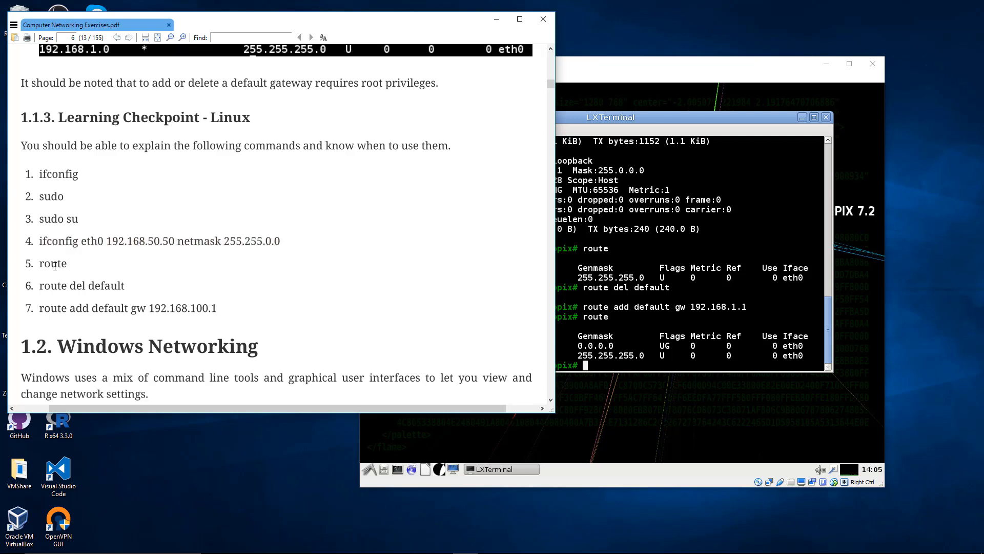
{"action": "double_click", "coordinate": [55, 266]}
{"action": "left_click", "coordinate": [88, 269]}
{"action": "left_click_drag", "start_coordinate": [40, 286], "coordinate": [127, 291]}
{"action": "left_click", "coordinate": [139, 289]}
{"action": "left_click_drag", "start_coordinate": [40, 307], "coordinate": [145, 314]}
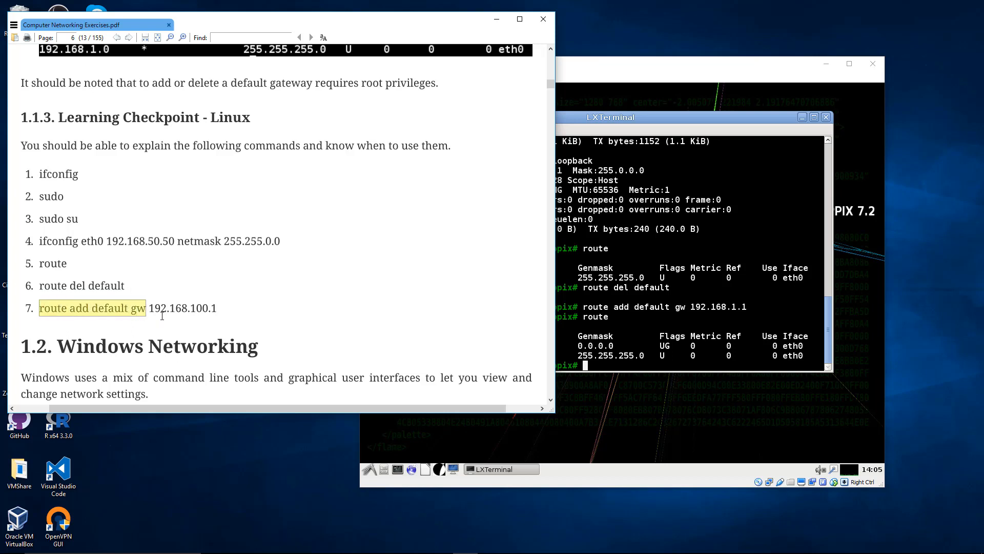
{"action": "left_click", "coordinate": [250, 312]}
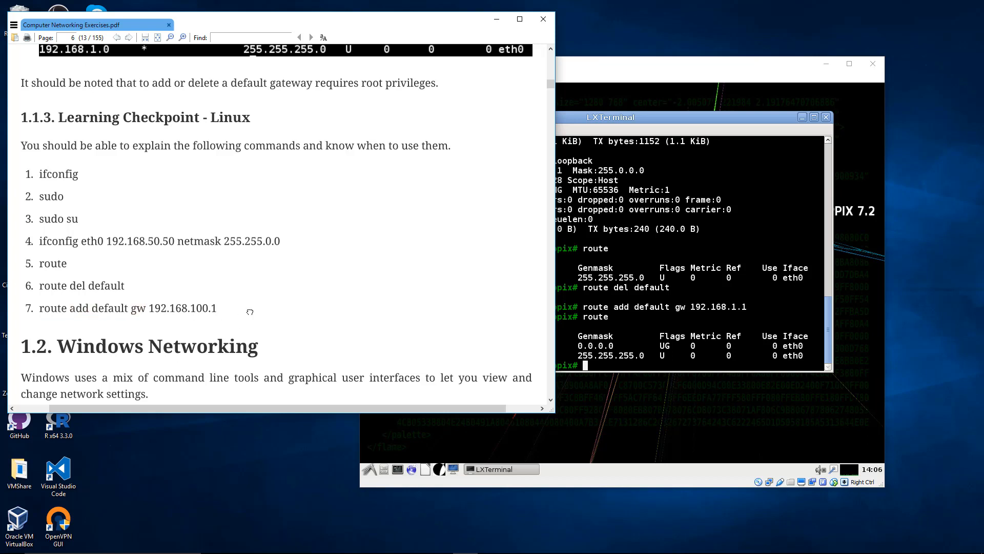
Leave the root shell in the Knoppix terminal with exit.
{"action": "left_click", "coordinate": [605, 296]}
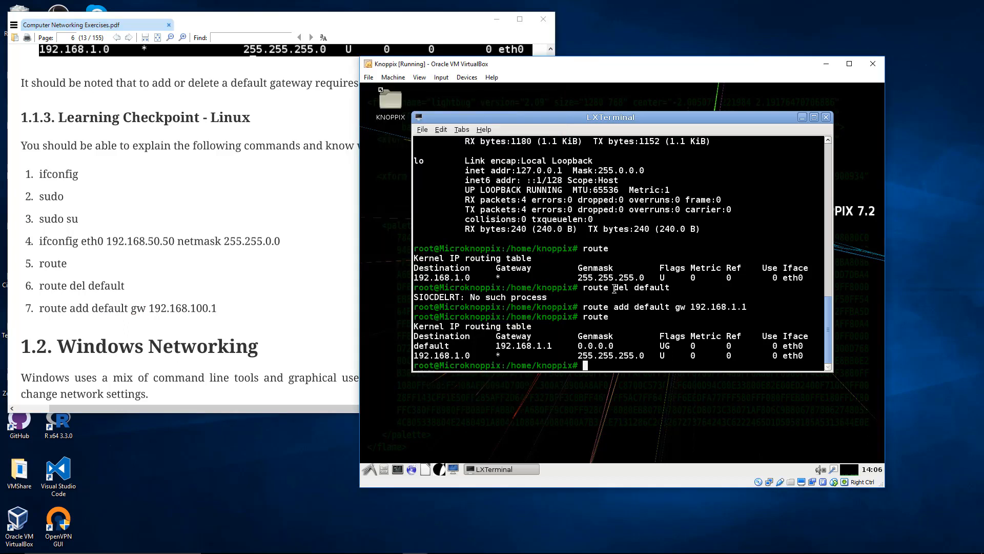
{"action": "type", "text": "exit"}
{"action": "key", "text": "Return"}
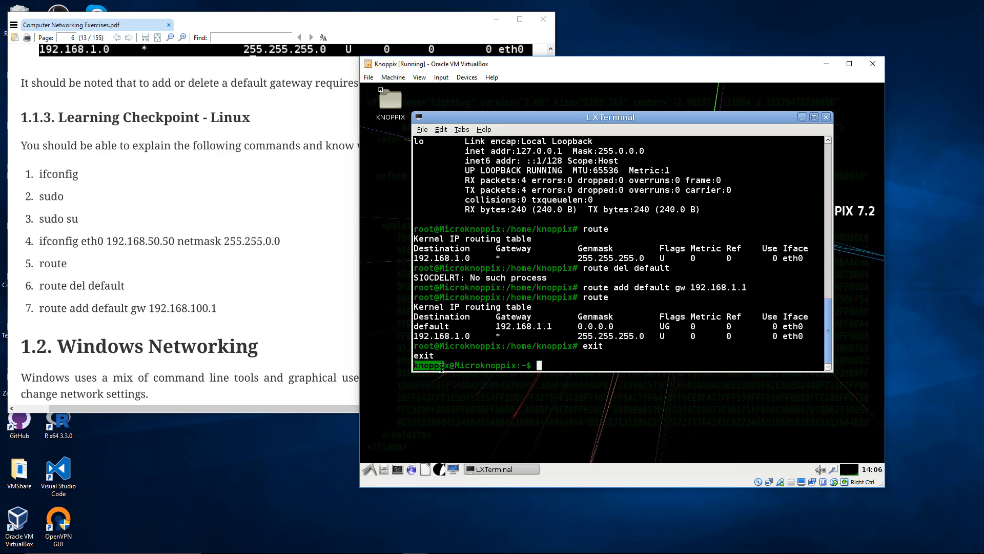
Try route del default as the regular user, and run the same command with sudo.
{"action": "type", "text": "route"}
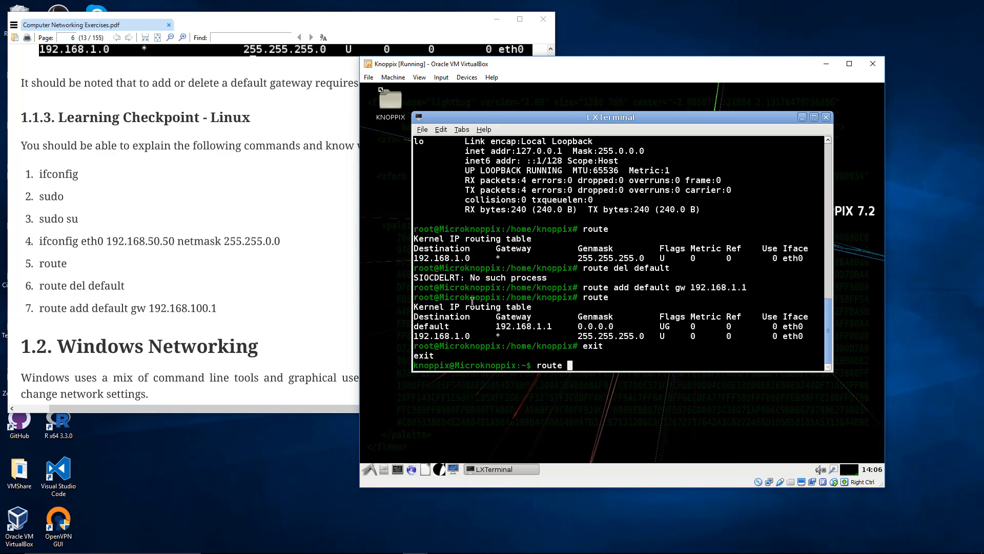
{"action": "type", "text": " del defaul"}
{"action": "type", "text": "t"}
{"action": "key", "text": "Return"}
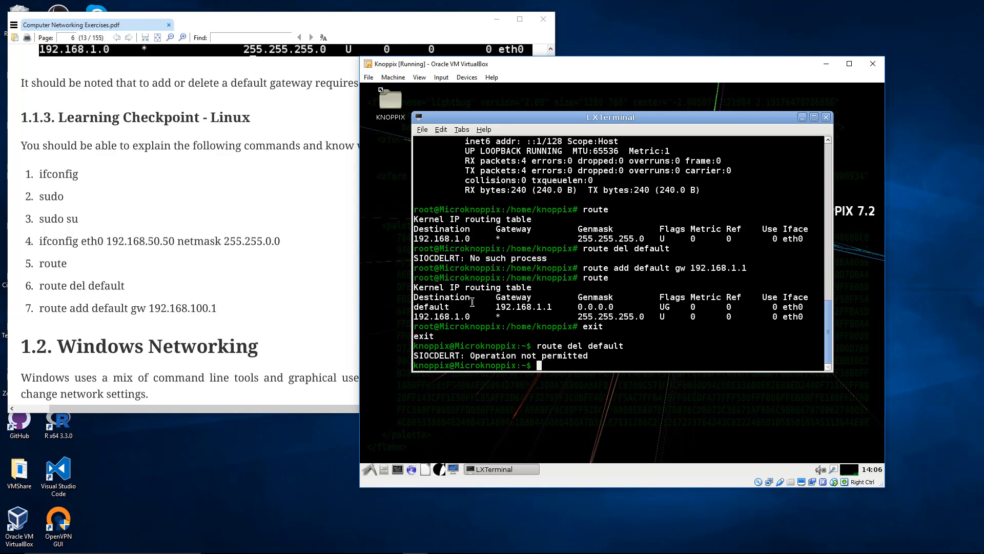
{"action": "type", "text": "sudo route del default"}
{"action": "key", "text": "Return"}
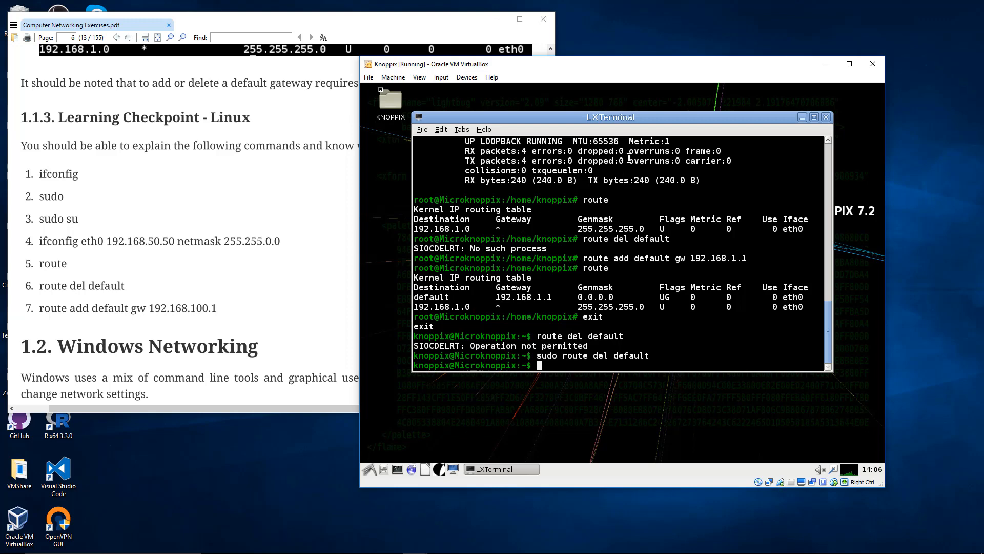
Close the Knoppix virtual machine, saving its machine state, and read on in the PDF to section 1.2, Windows Networking.
{"action": "left_click", "coordinate": [873, 63]}
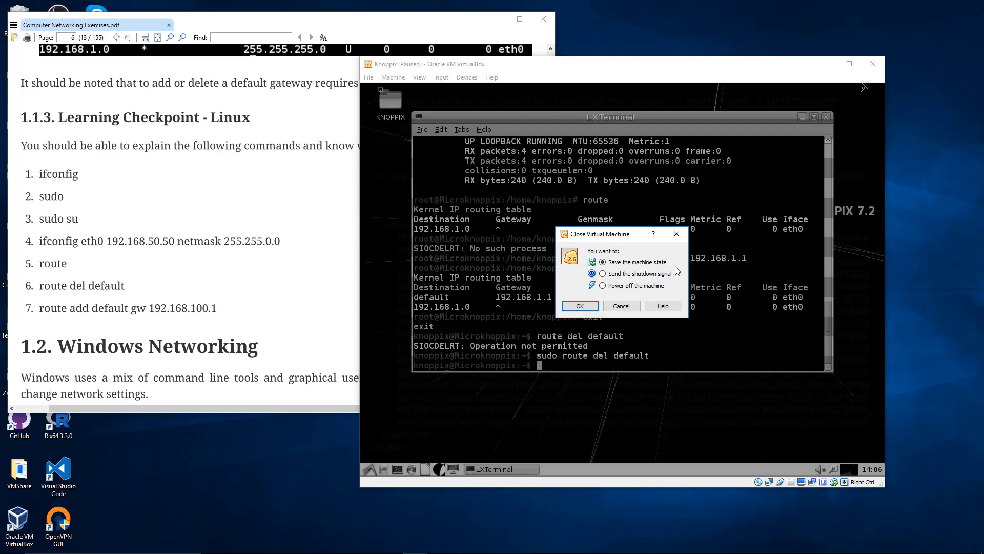
{"action": "left_click", "coordinate": [591, 308]}
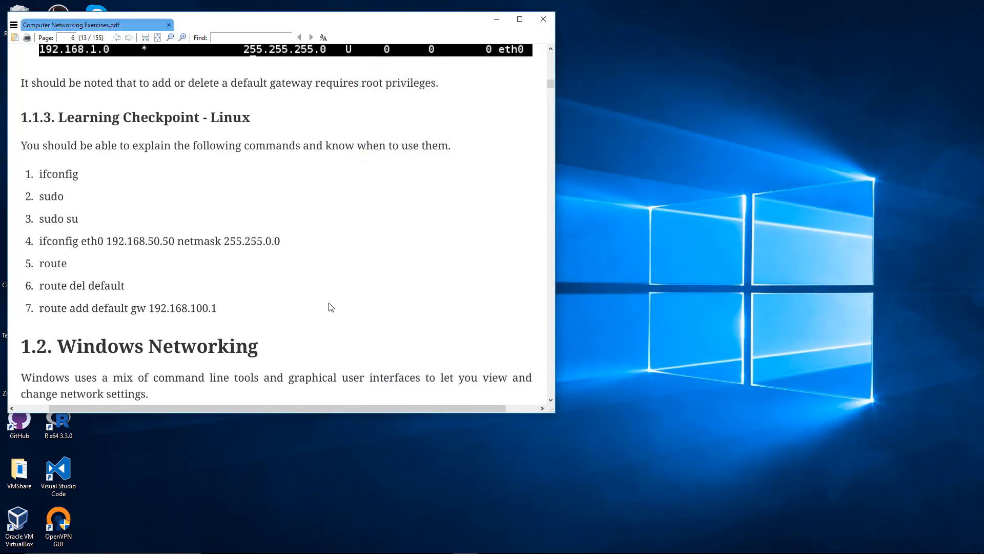
{"action": "scroll", "coordinate": [298, 297], "scroll_direction": "down", "scroll_amount": 3}
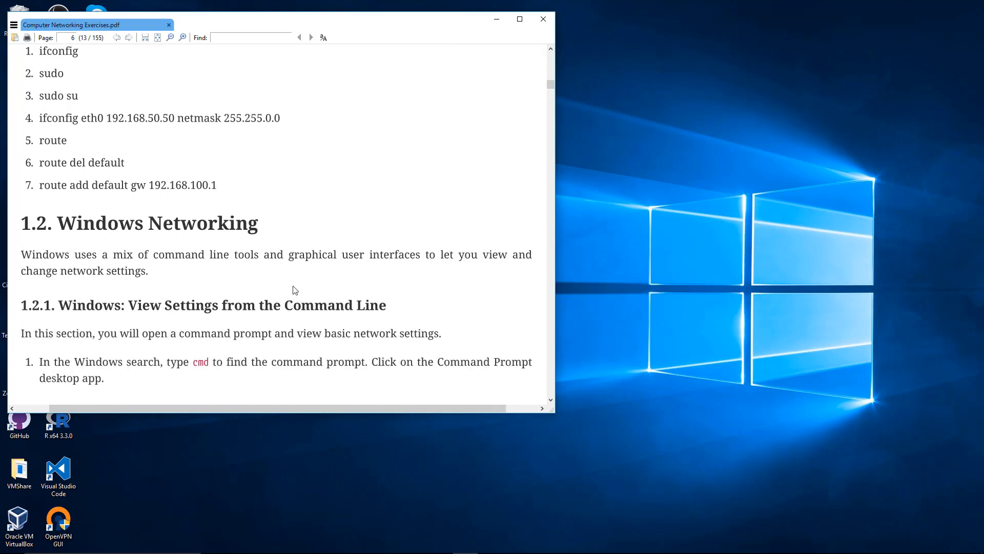
{"action": "scroll", "coordinate": [295, 287], "scroll_direction": "down", "scroll_amount": 3}
{"action": "scroll", "coordinate": [294, 284], "scroll_direction": "down", "scroll_amount": 3}
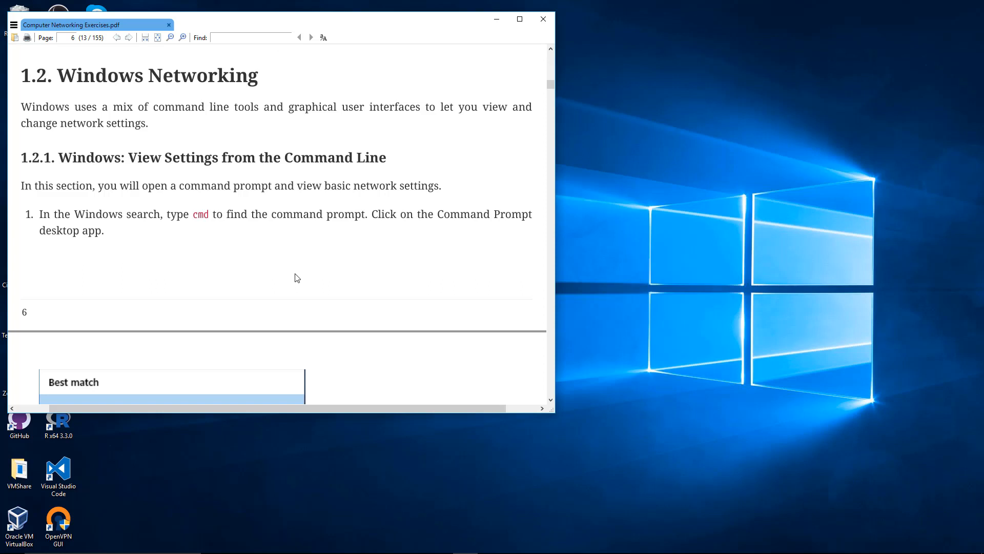
Switch to the edgewin10 Windows 10 virtual machine and move its window aside so the PDF stays readable.
{"action": "key", "text": "alt+Tab"}
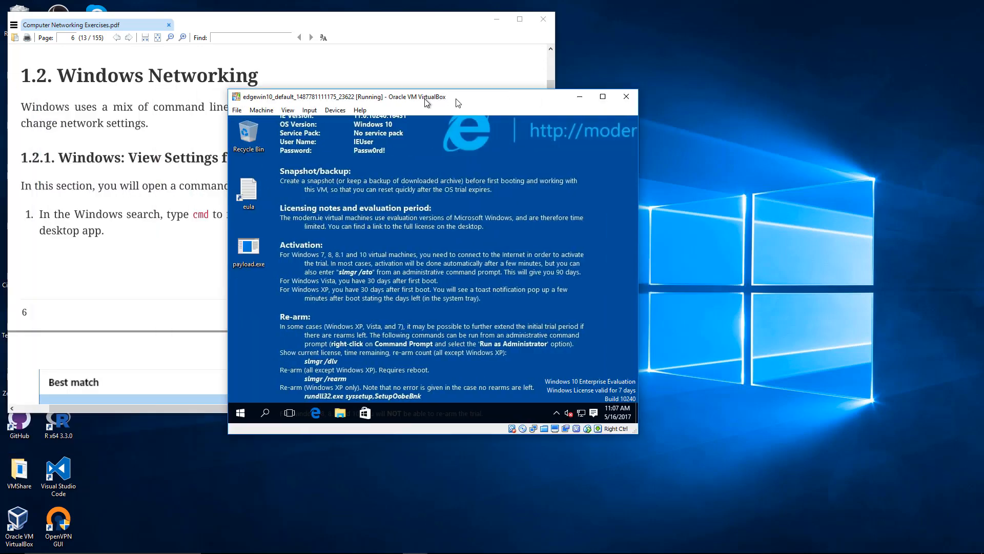
{"action": "left_click_drag", "start_coordinate": [428, 85], "coordinate": [592, 85]}
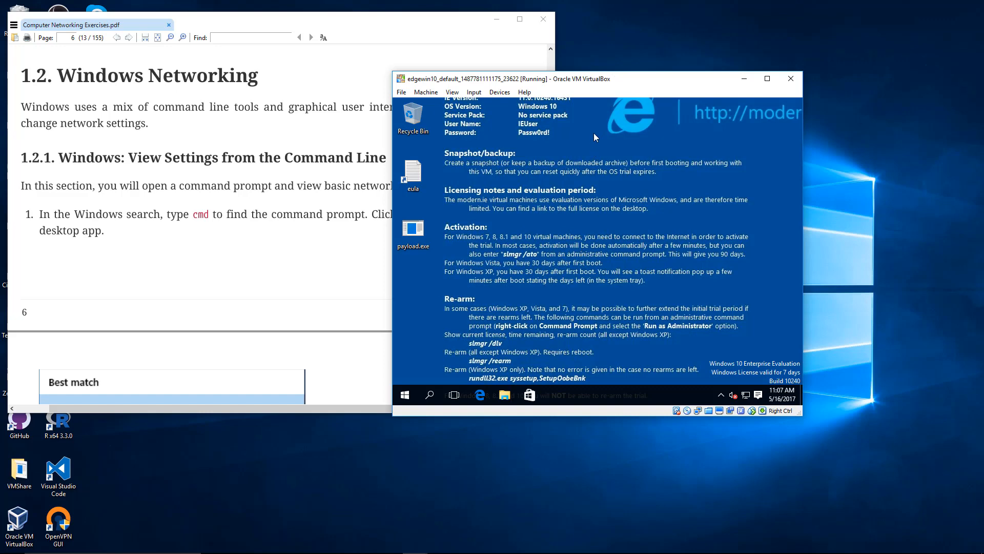
{"action": "left_click_drag", "start_coordinate": [569, 84], "coordinate": [648, 86]}
Following step 1 of exercise 1.2.1, search for cmd in the Windows virtual machine and open Command Prompt.
{"action": "left_click", "coordinate": [307, 231]}
{"action": "scroll", "coordinate": [308, 232], "scroll_direction": "down", "scroll_amount": 3}
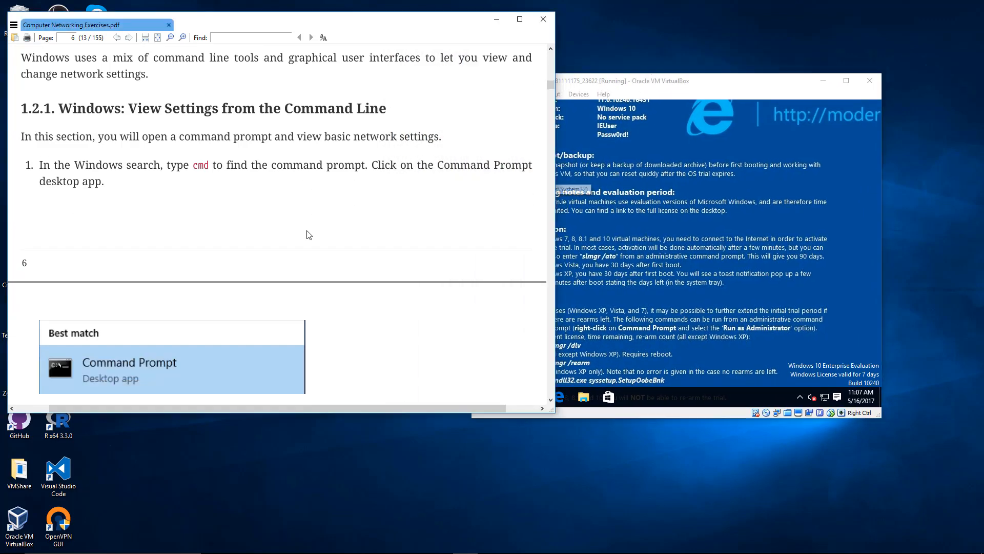
{"action": "scroll", "coordinate": [309, 235], "scroll_direction": "up", "scroll_amount": 1}
{"action": "left_click", "coordinate": [596, 283]}
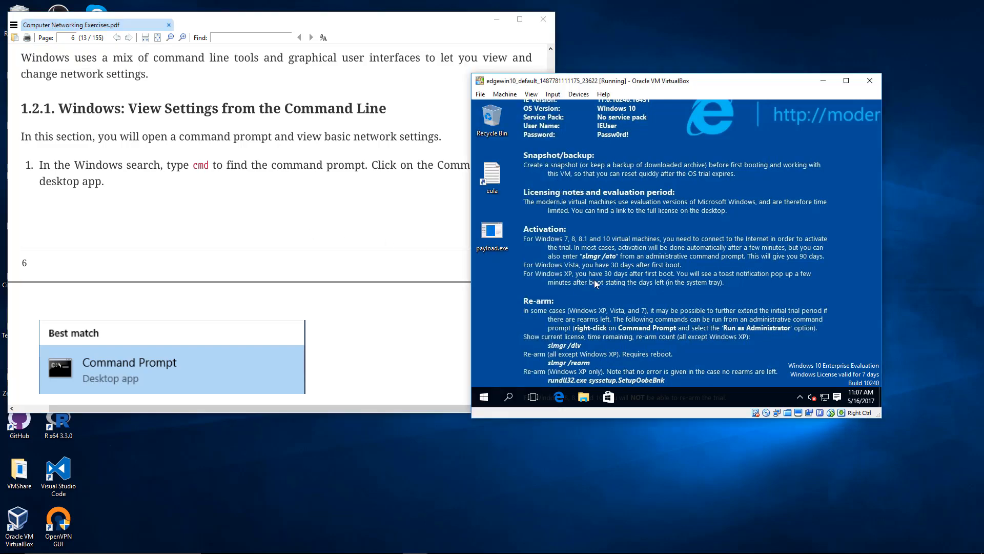
{"action": "left_click", "coordinate": [483, 397]}
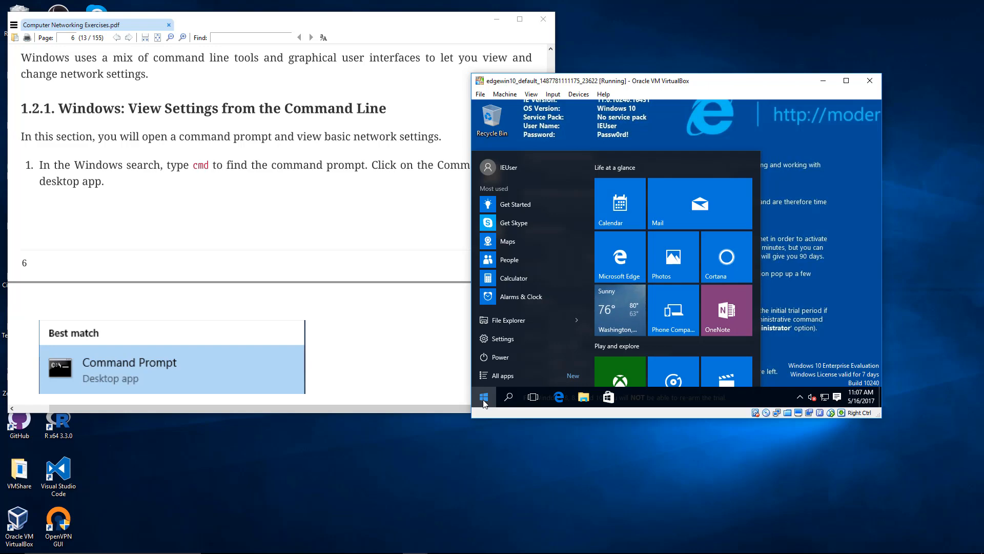
{"action": "type", "text": "cmd"}
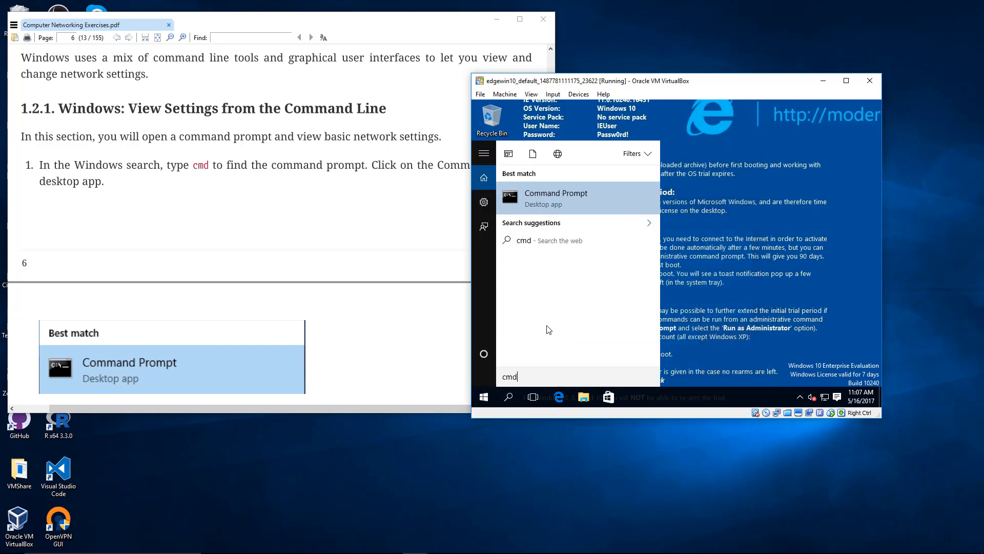
{"action": "left_click", "coordinate": [566, 196]}
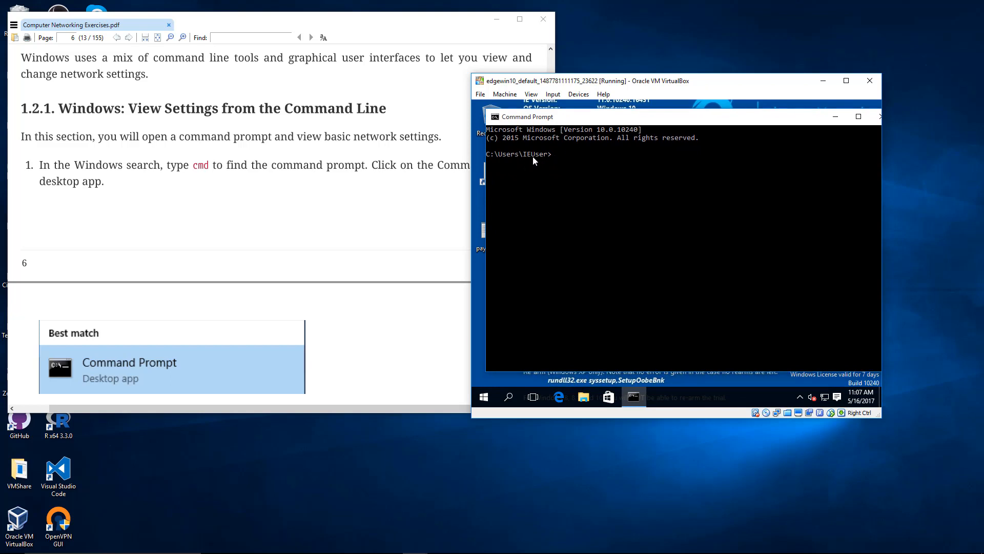
Read step 2 of exercise 1.2.1 and run ipconfig in the Command Prompt.
{"action": "left_click", "coordinate": [373, 221]}
{"action": "scroll", "coordinate": [373, 221], "scroll_direction": "down", "scroll_amount": 8}
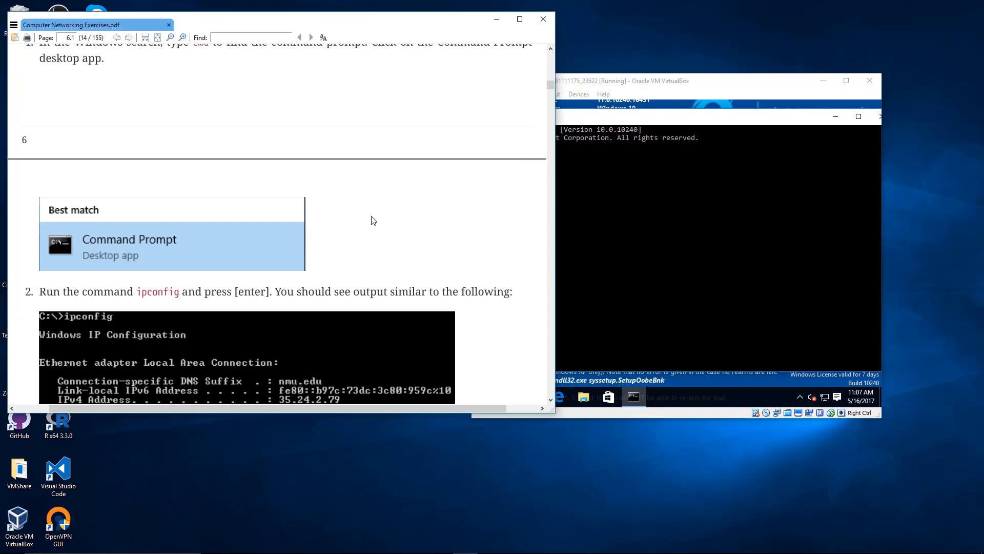
{"action": "scroll", "coordinate": [372, 221], "scroll_direction": "down", "scroll_amount": 2}
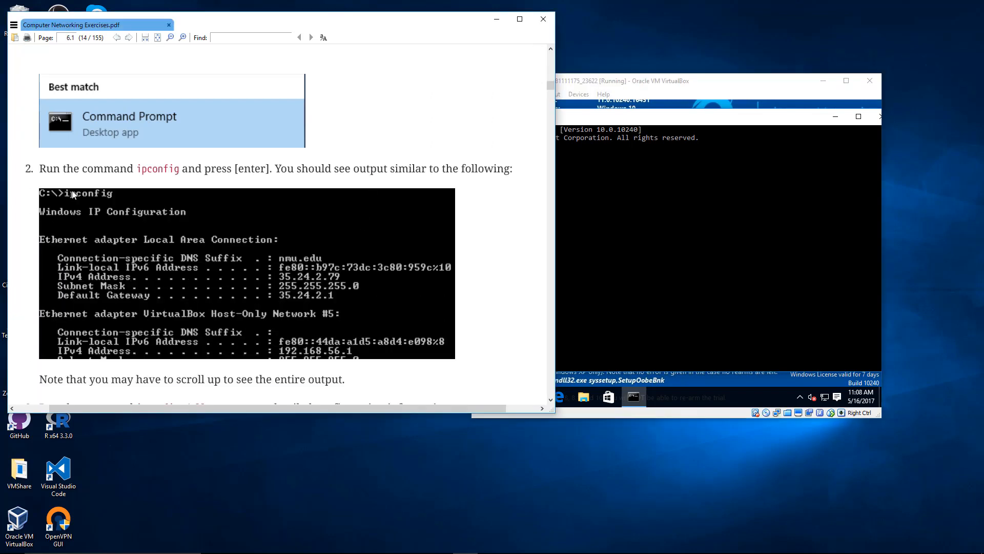
{"action": "left_click", "coordinate": [718, 221]}
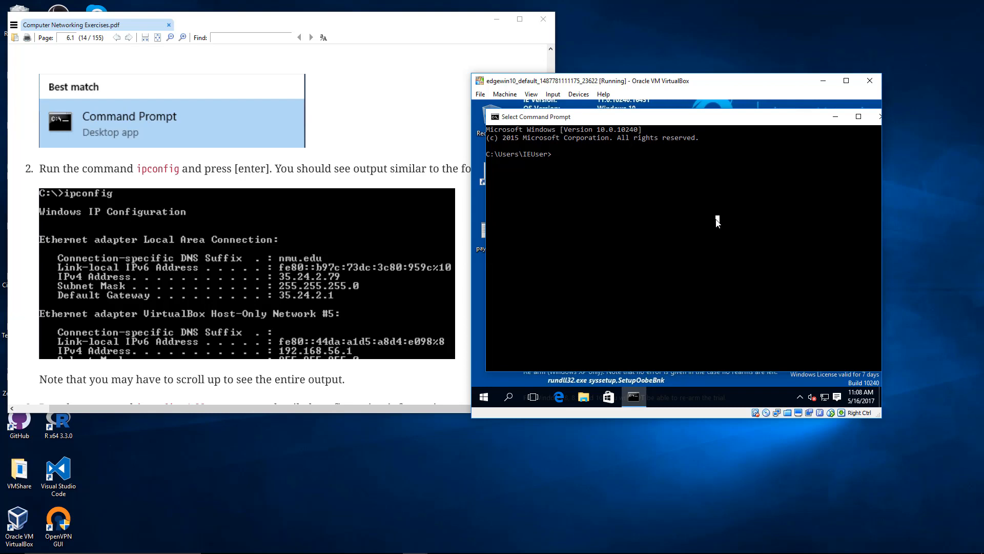
{"action": "type", "text": "ipconfig"}
{"action": "key", "text": "Return"}
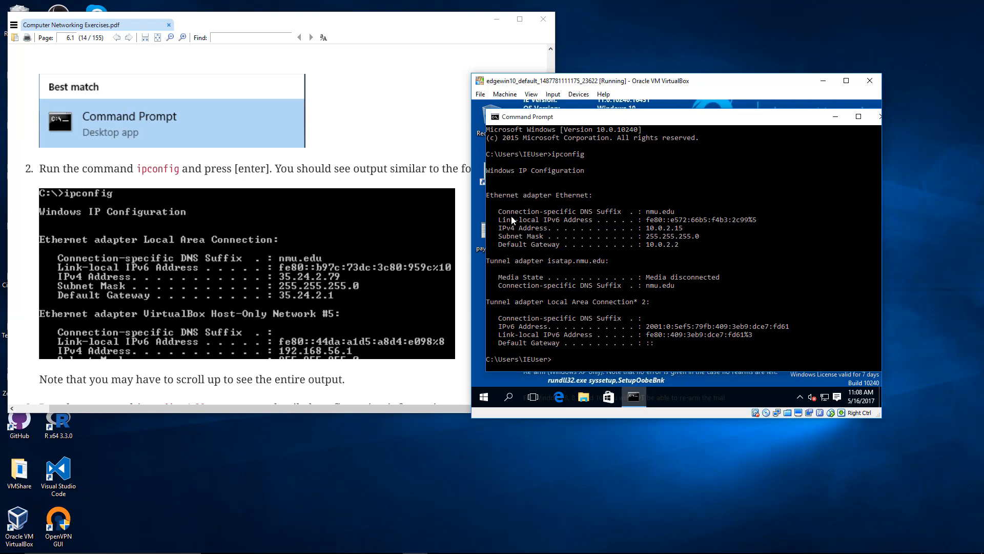
Highlight the Ethernet adapter's section and its IPv4 address in the ipconfig output to examine the network settings.
{"action": "left_click", "coordinate": [489, 196]}
{"action": "left_click_drag", "start_coordinate": [491, 196], "coordinate": [684, 230]}
{"action": "left_click", "coordinate": [686, 245]}
{"action": "left_click", "coordinate": [648, 229]}
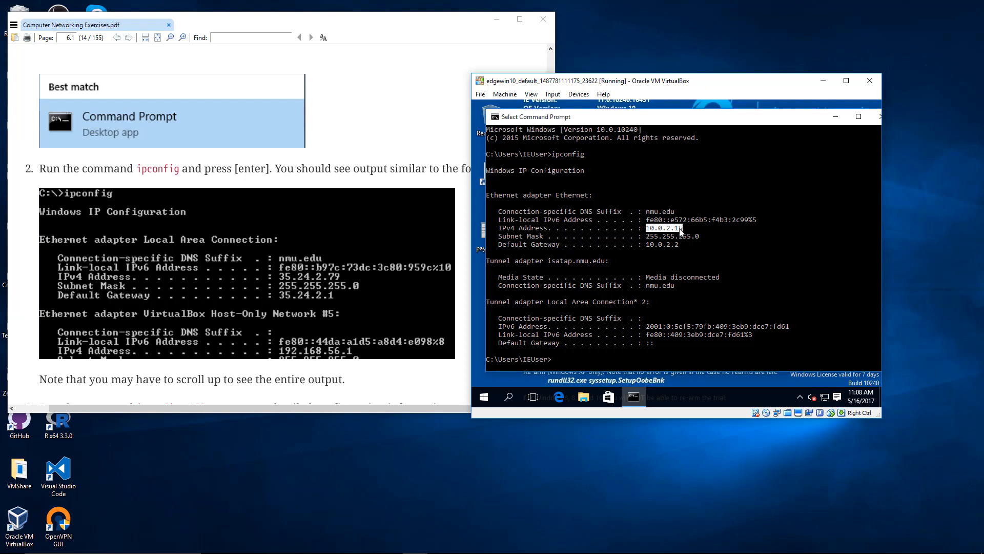
{"action": "left_click", "coordinate": [732, 233]}
{"action": "left_click_drag", "start_coordinate": [489, 195], "coordinate": [681, 251]}
{"action": "right_click", "coordinate": [680, 251]}
Read step 3 of exercise 1.2.1 in the PDF and run ipconfig /all in the virtual machine's Command Prompt.
{"action": "left_click", "coordinate": [363, 181]}
{"action": "scroll", "coordinate": [361, 182], "scroll_direction": "down", "scroll_amount": 3}
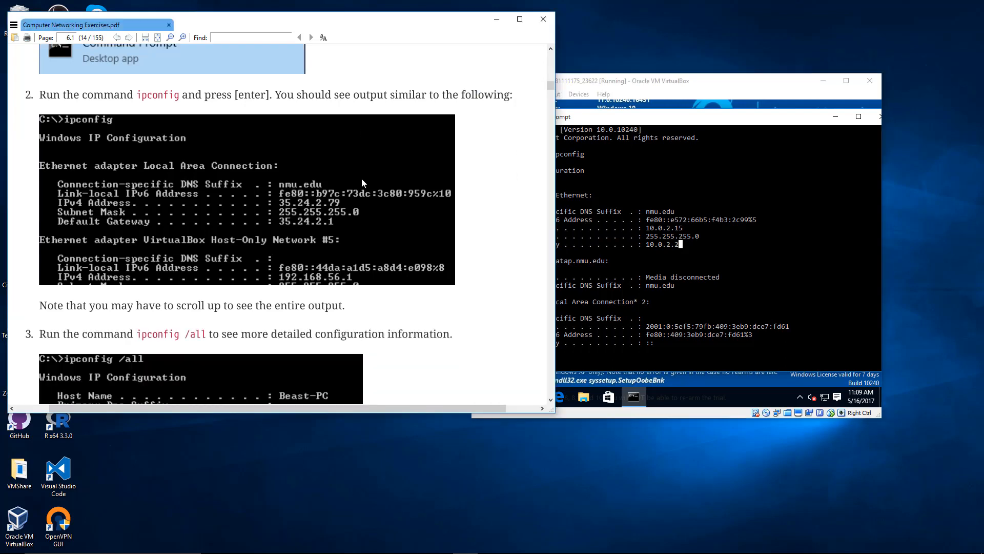
{"action": "scroll", "coordinate": [362, 179], "scroll_direction": "down", "scroll_amount": 6}
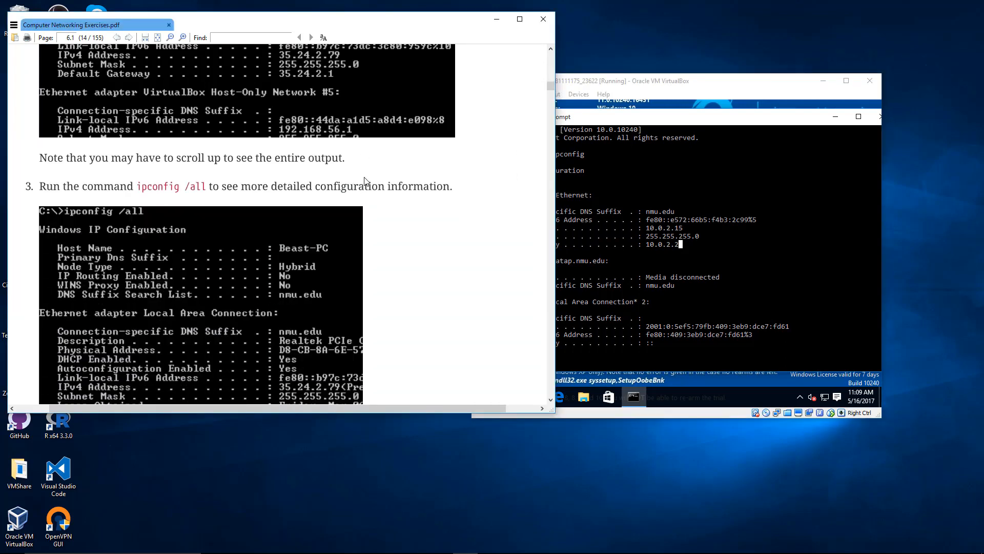
{"action": "scroll", "coordinate": [364, 177], "scroll_direction": "down", "scroll_amount": 2}
{"action": "left_click", "coordinate": [665, 187]}
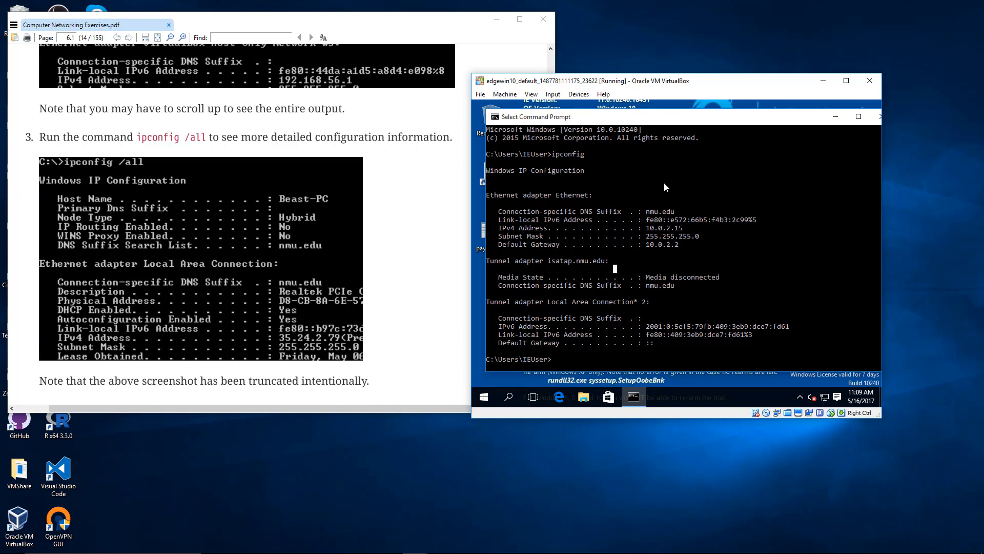
{"action": "left_click", "coordinate": [666, 187]}
{"action": "type", "text": "ip"}
{"action": "type", "text": "config /all"}
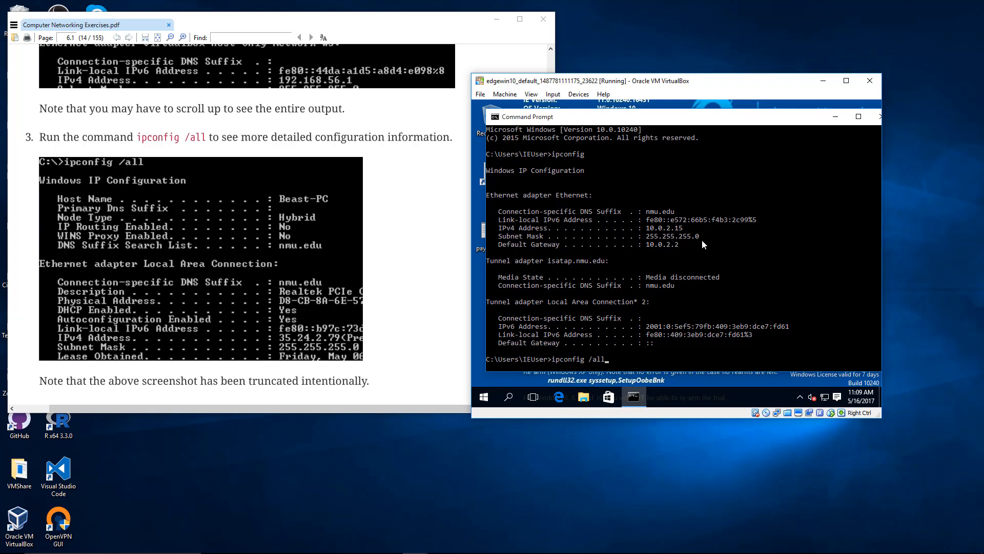
{"action": "key", "text": "Return"}
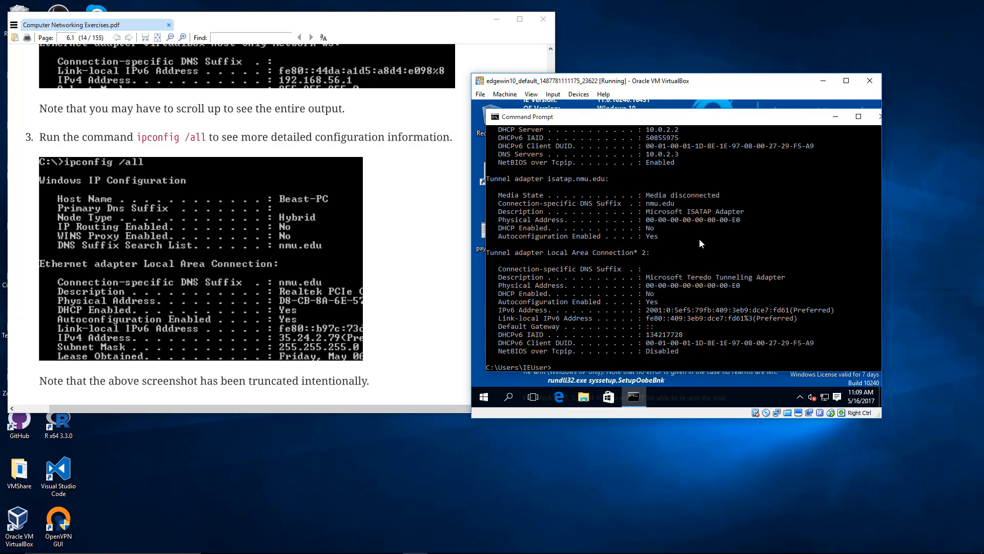
Go back to the start of the ipconfig /all output and highlight the Ethernet adapter's Physical Address line.
{"action": "scroll", "coordinate": [679, 278], "scroll_direction": "up", "scroll_amount": 4}
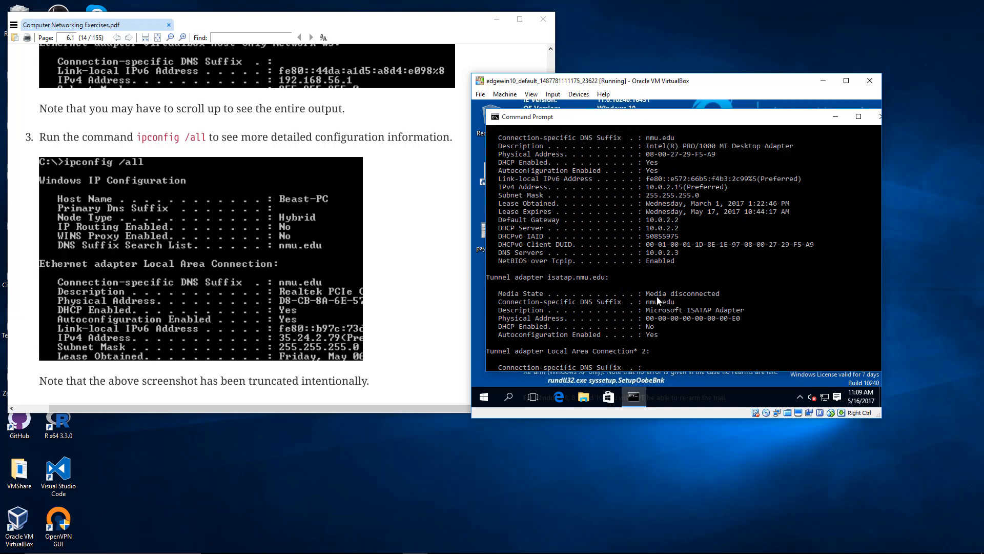
{"action": "scroll", "coordinate": [658, 300], "scroll_direction": "up", "scroll_amount": 3}
{"action": "scroll", "coordinate": [655, 305], "scroll_direction": "up", "scroll_amount": 1}
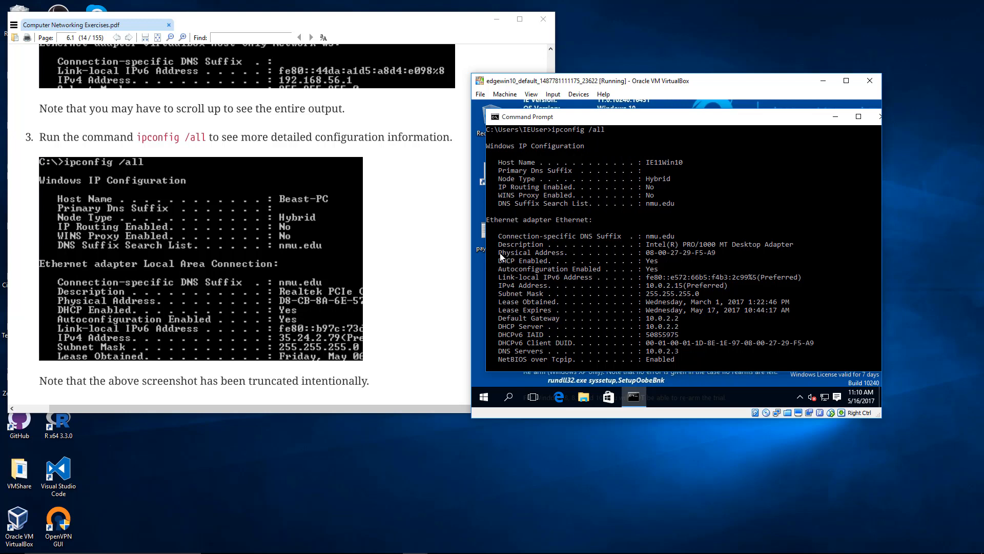
{"action": "left_click_drag", "start_coordinate": [499, 253], "coordinate": [715, 257]}
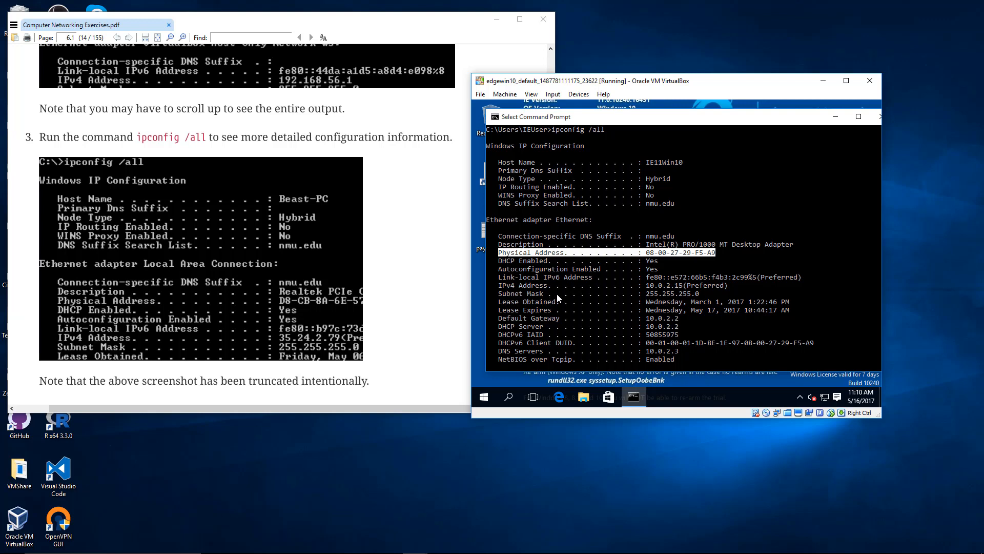
Read question 4 of exercise 1.2.1 and step 1 of exercise 1.2.2, Windows Graphical User Interface, in the PDF.
{"action": "left_click", "coordinate": [412, 272]}
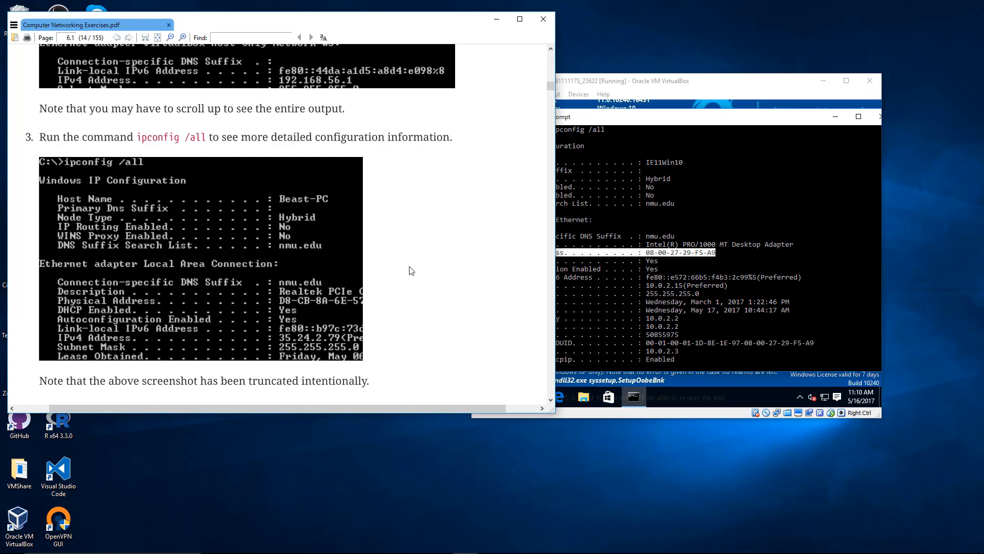
{"action": "scroll", "coordinate": [411, 271], "scroll_direction": "down", "scroll_amount": 1}
{"action": "scroll", "coordinate": [411, 270], "scroll_direction": "down", "scroll_amount": 2}
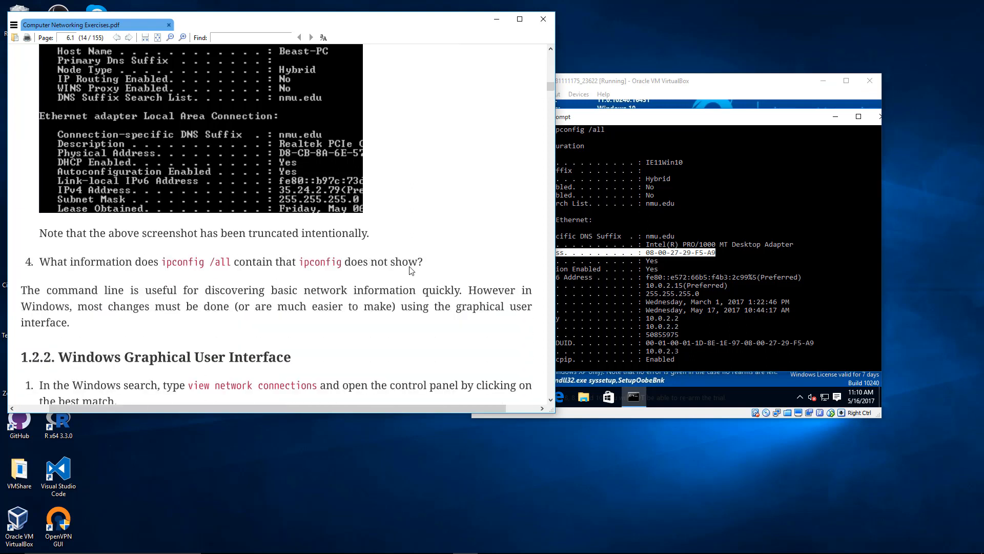
{"action": "scroll", "coordinate": [291, 270], "scroll_direction": "down", "scroll_amount": 1}
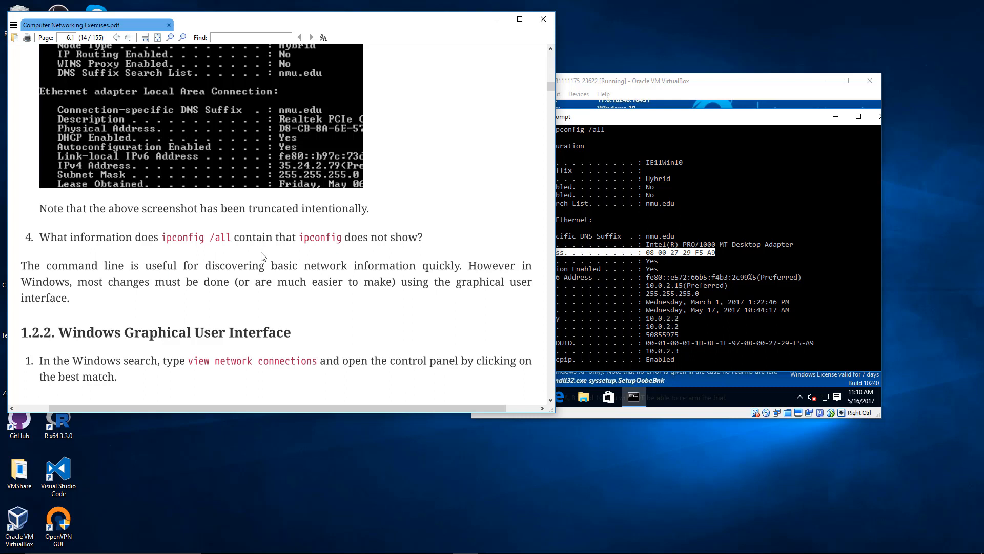
{"action": "scroll", "coordinate": [261, 257], "scroll_direction": "down", "scroll_amount": 3}
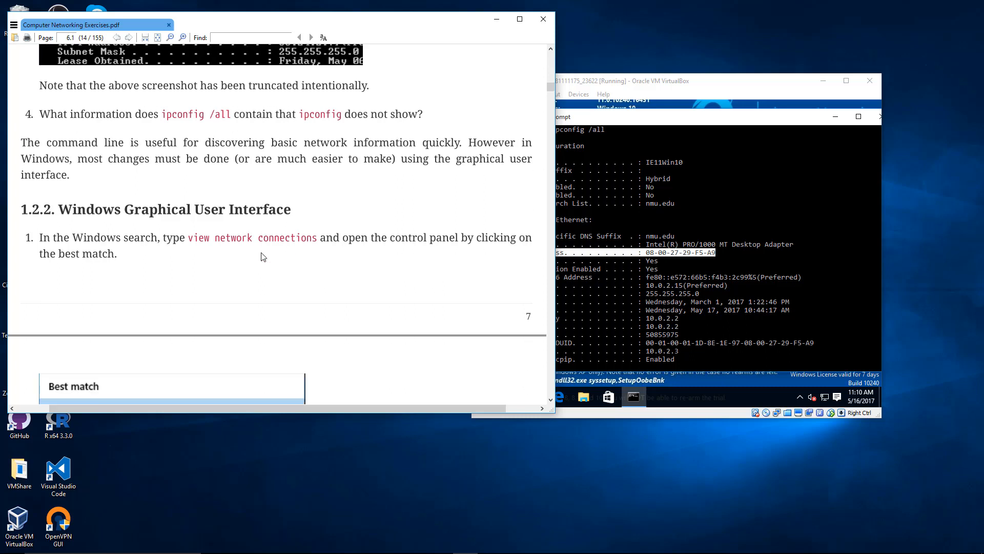
{"action": "left_click", "coordinate": [699, 127]}
{"action": "scroll", "coordinate": [694, 132], "scroll_direction": "down", "scroll_amount": 1}
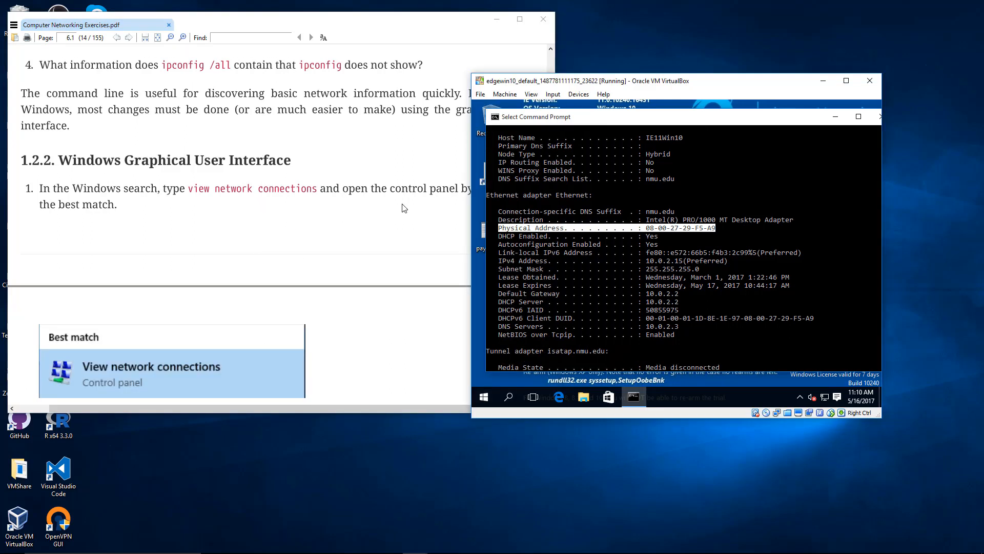
{"action": "scroll", "coordinate": [404, 207], "scroll_direction": "down", "scroll_amount": 2}
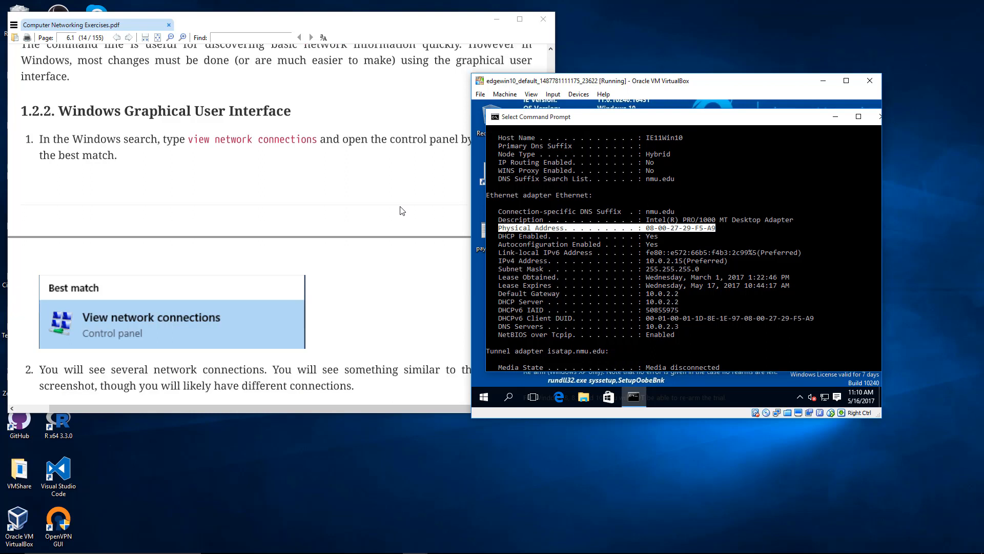
Search for "view netwo" in the Windows virtual machine and open View network connections.
{"action": "left_click", "coordinate": [487, 400]}
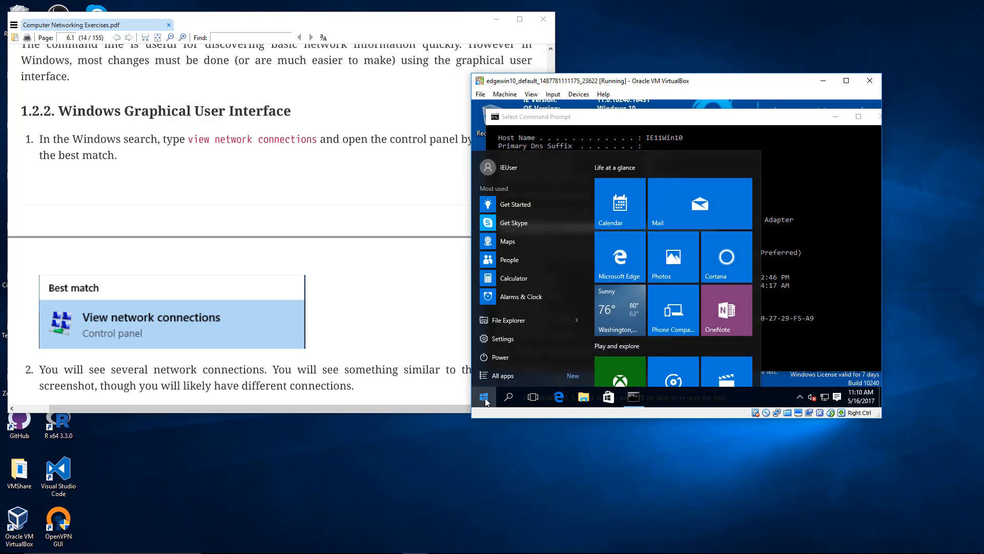
{"action": "type", "text": "view n"}
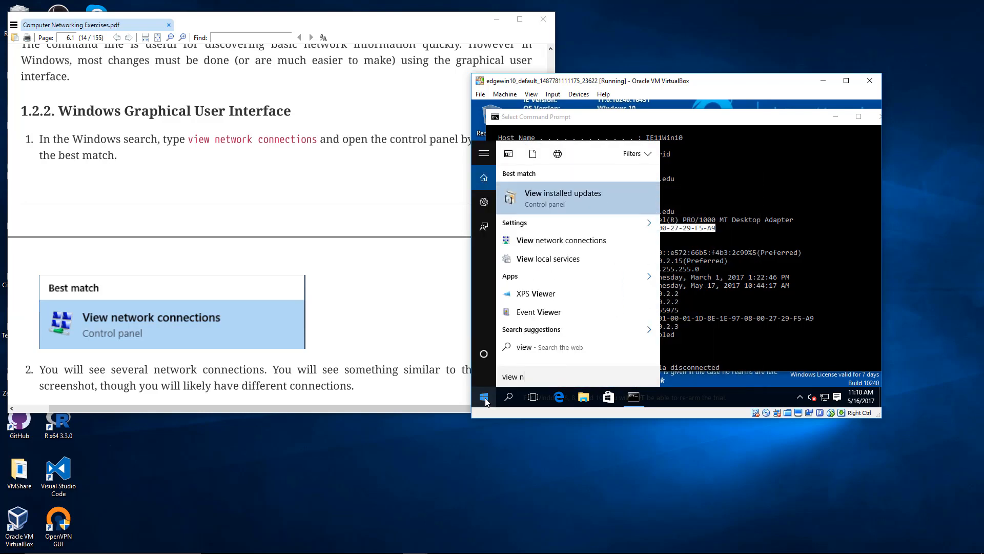
{"action": "type", "text": "etowr"}
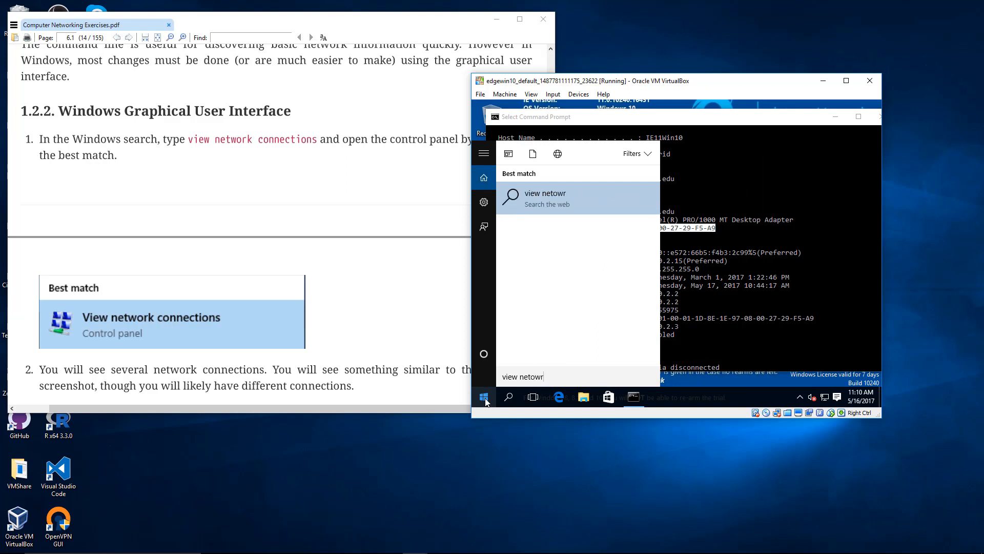
{"action": "key", "text": "BackSpace"}
{"action": "key", "text": "BackSpace"}
{"action": "key", "text": "BackSpace"}
{"action": "type", "text": "wo"}
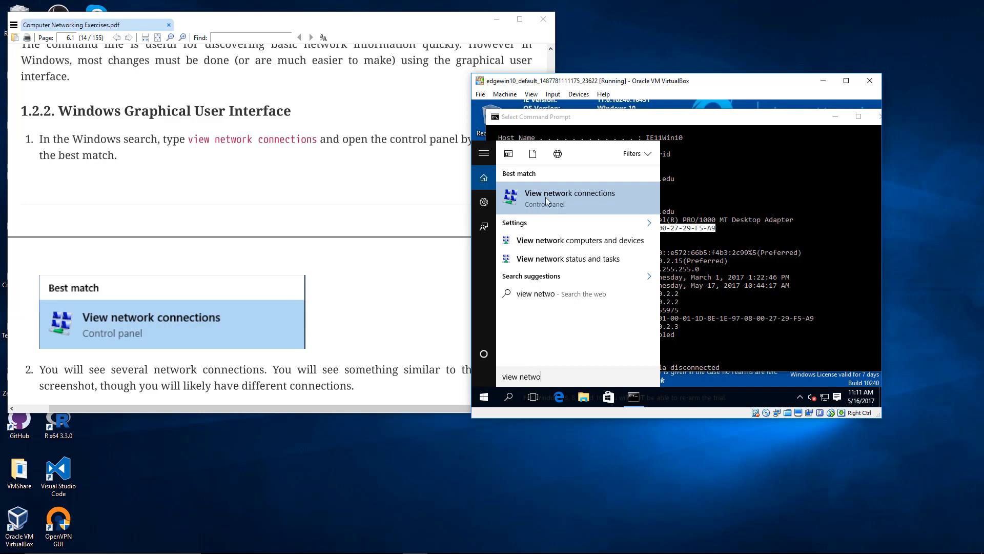
{"action": "left_click", "coordinate": [561, 195]}
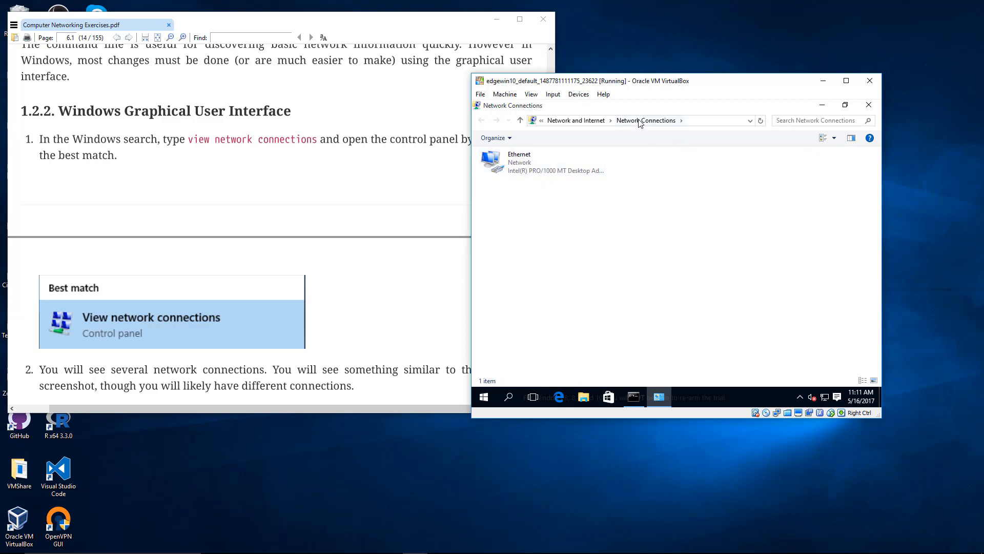
Restore the Network Connections window from full screen, shrink it, and reposition it over the Command Prompt inside the virtual machine.
{"action": "left_click", "coordinate": [845, 105]}
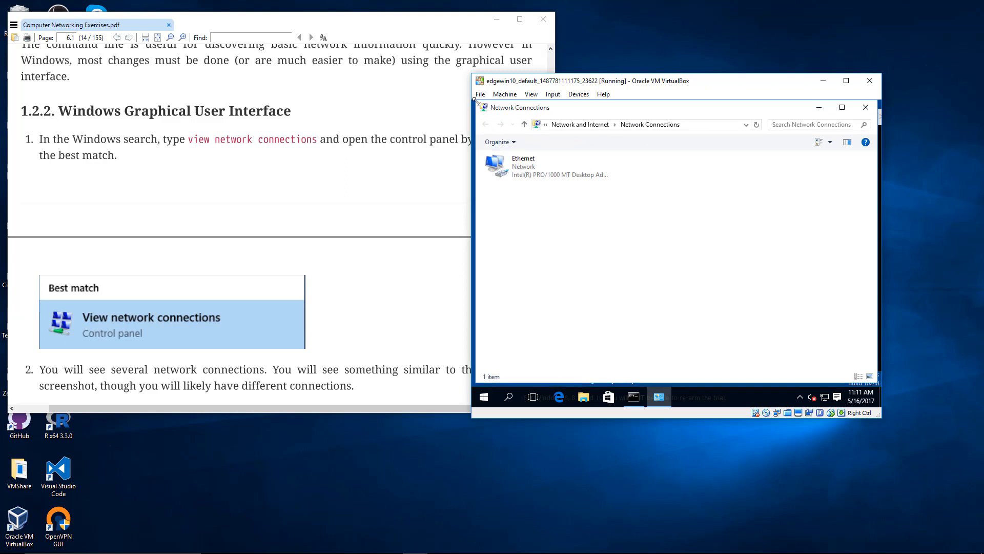
{"action": "left_click_drag", "start_coordinate": [476, 101], "coordinate": [565, 186]}
{"action": "left_click_drag", "start_coordinate": [660, 198], "coordinate": [623, 157]}
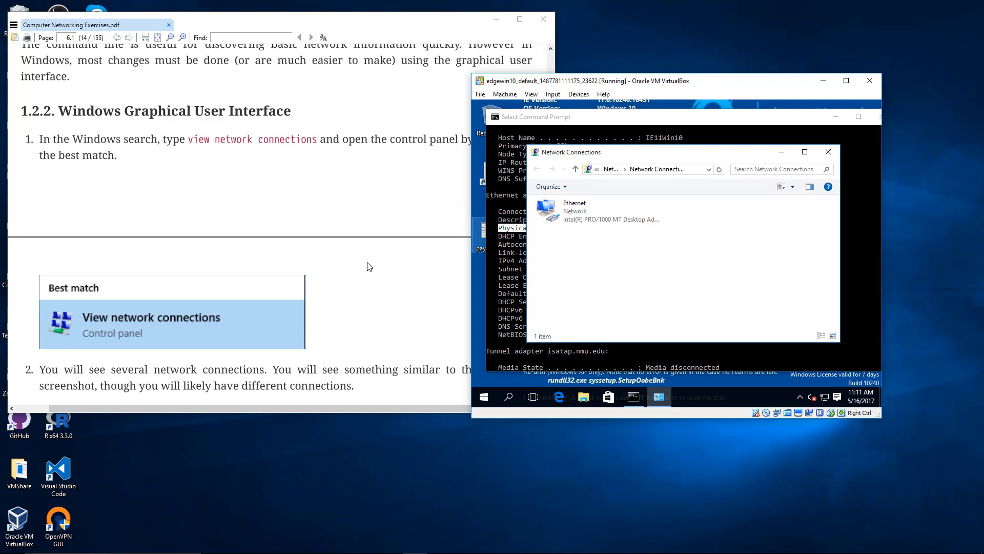
Read step 2 of exercise 1.2.2, examining the sample network connections and the explanation of how to identify the active interface.
{"action": "scroll", "coordinate": [368, 266], "scroll_direction": "down", "scroll_amount": 2}
{"action": "scroll", "coordinate": [368, 267], "scroll_direction": "down", "scroll_amount": 1}
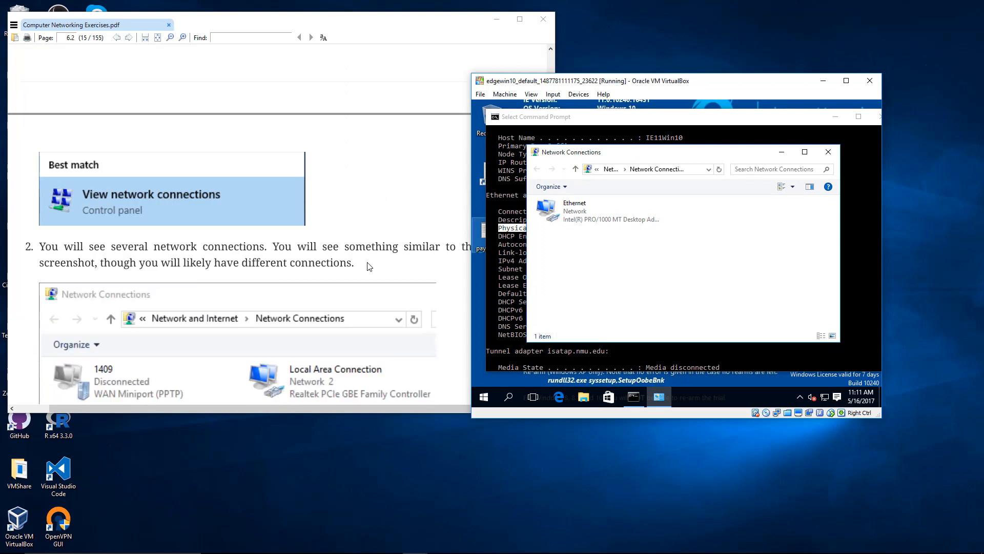
{"action": "scroll", "coordinate": [368, 267], "scroll_direction": "down", "scroll_amount": 1}
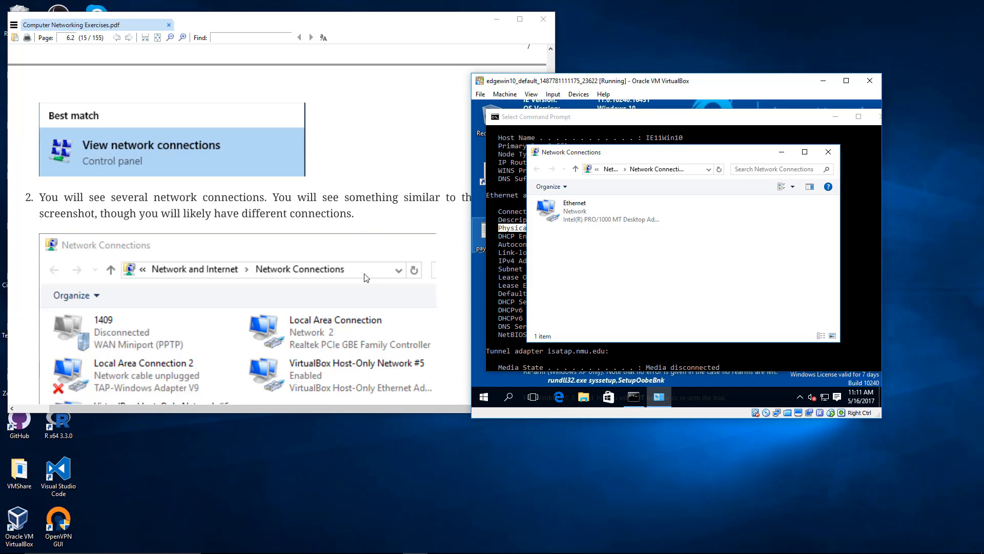
{"action": "scroll", "coordinate": [357, 280], "scroll_direction": "down", "scroll_amount": 1}
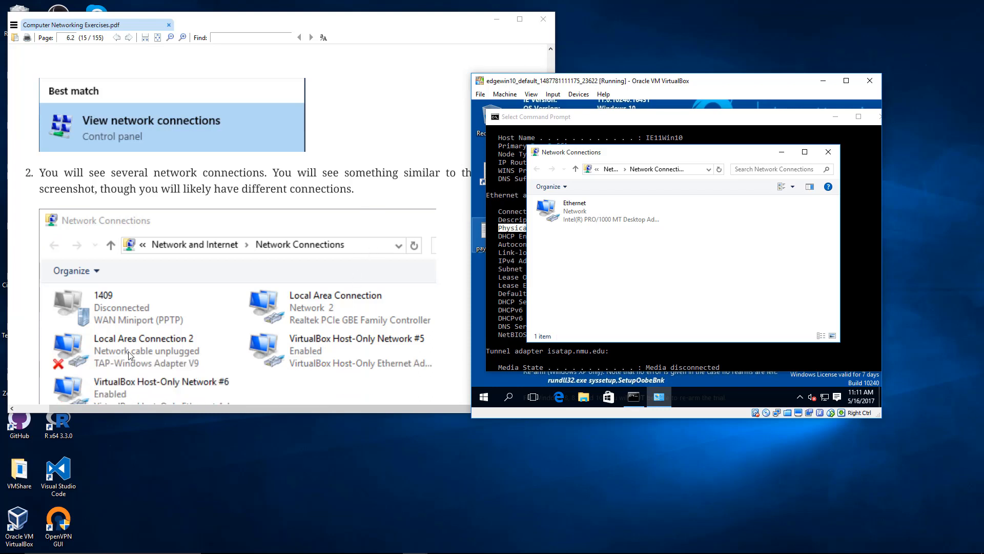
{"action": "scroll", "coordinate": [262, 339], "scroll_direction": "down", "scroll_amount": 5}
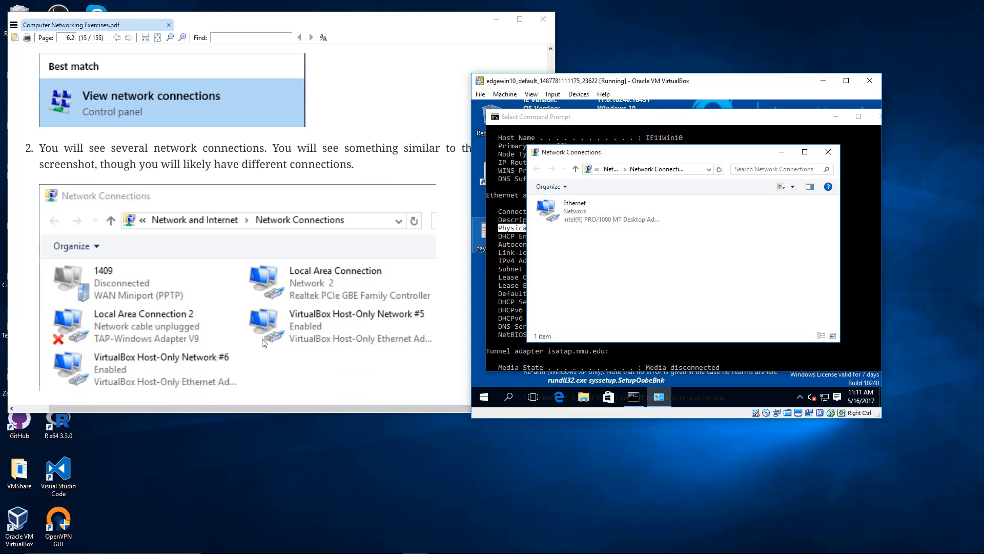
{"action": "scroll", "coordinate": [263, 342], "scroll_direction": "down", "scroll_amount": 5}
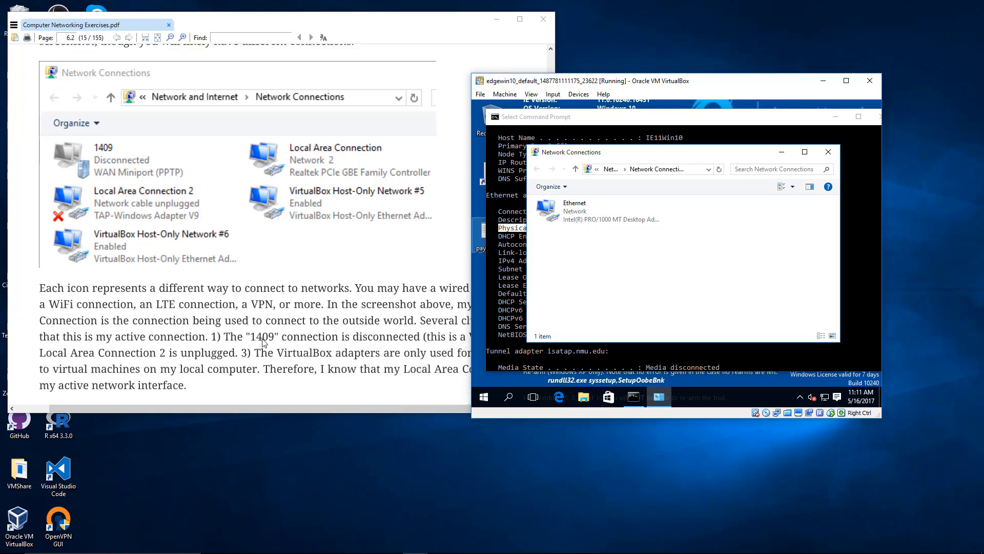
{"action": "scroll", "coordinate": [266, 340], "scroll_direction": "down", "scroll_amount": 1}
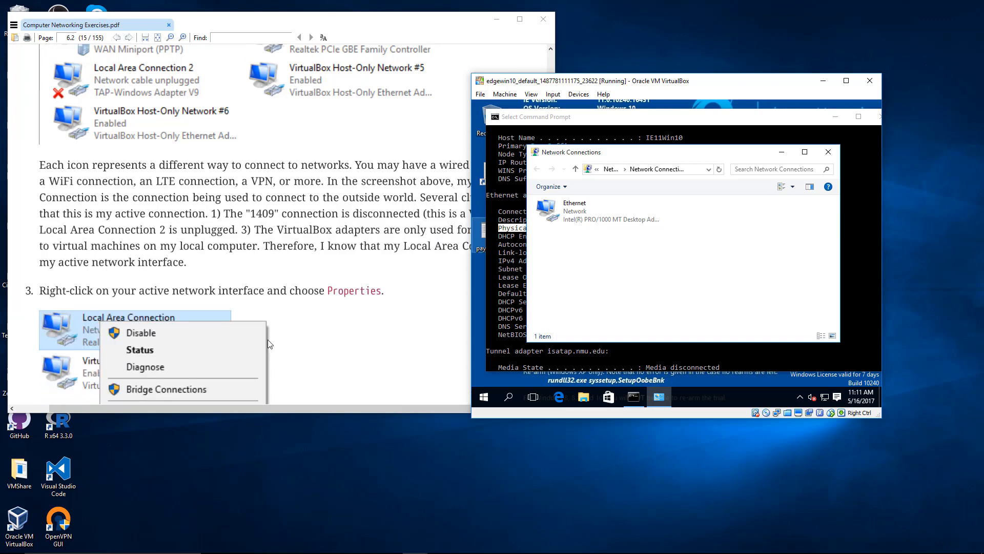
{"action": "scroll", "coordinate": [267, 339], "scroll_direction": "up", "scroll_amount": 3}
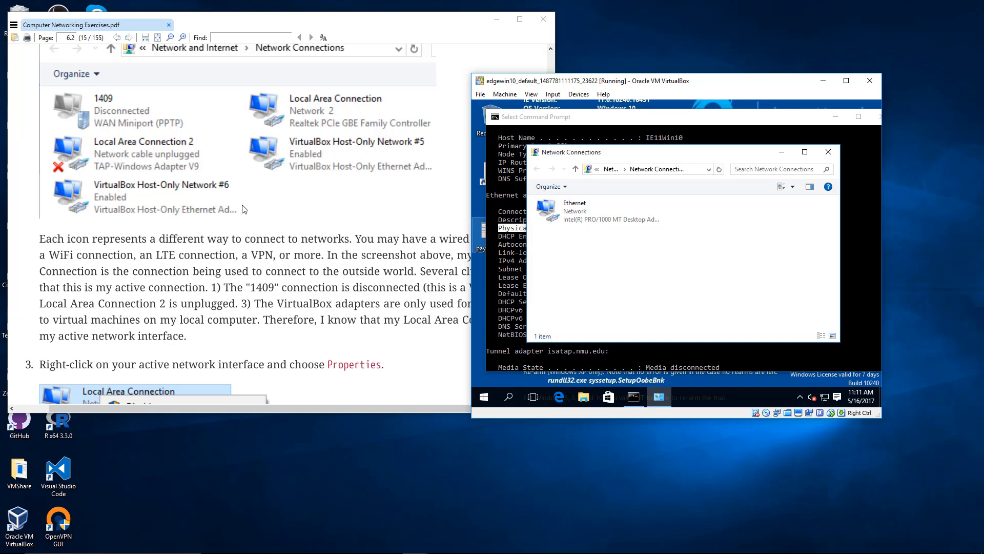
{"action": "scroll", "coordinate": [238, 207], "scroll_direction": "up", "scroll_amount": 1}
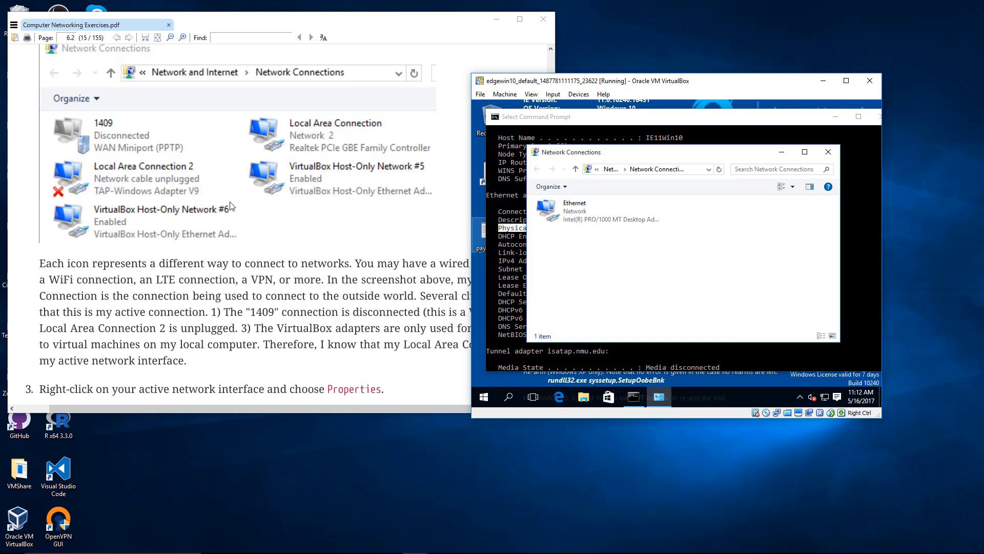
{"action": "left_click", "coordinate": [273, 265]}
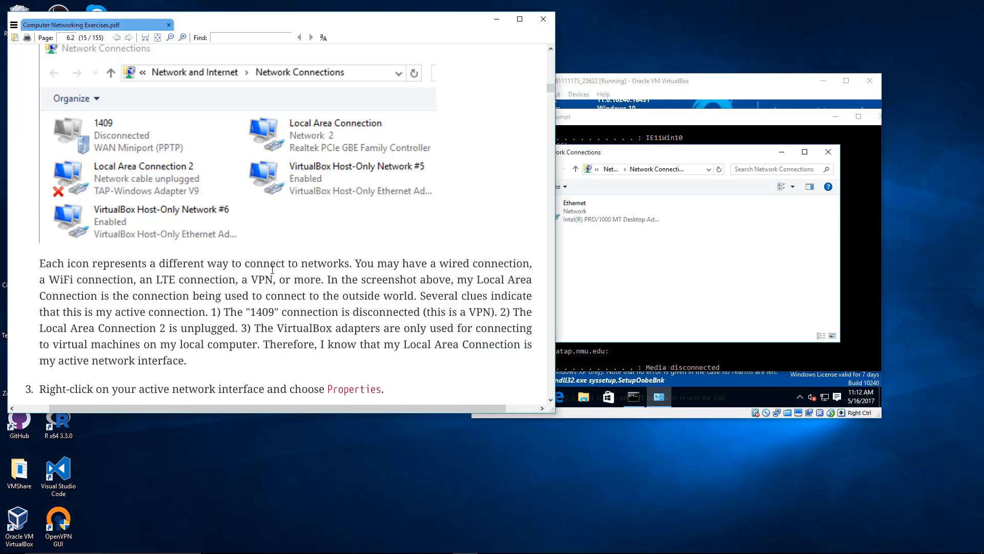
Shift the Network Connections window slightly in the virtual machine and select the Ethernet connection.
{"action": "left_click", "coordinate": [597, 257]}
{"action": "left_click_drag", "start_coordinate": [636, 152], "coordinate": [627, 153]}
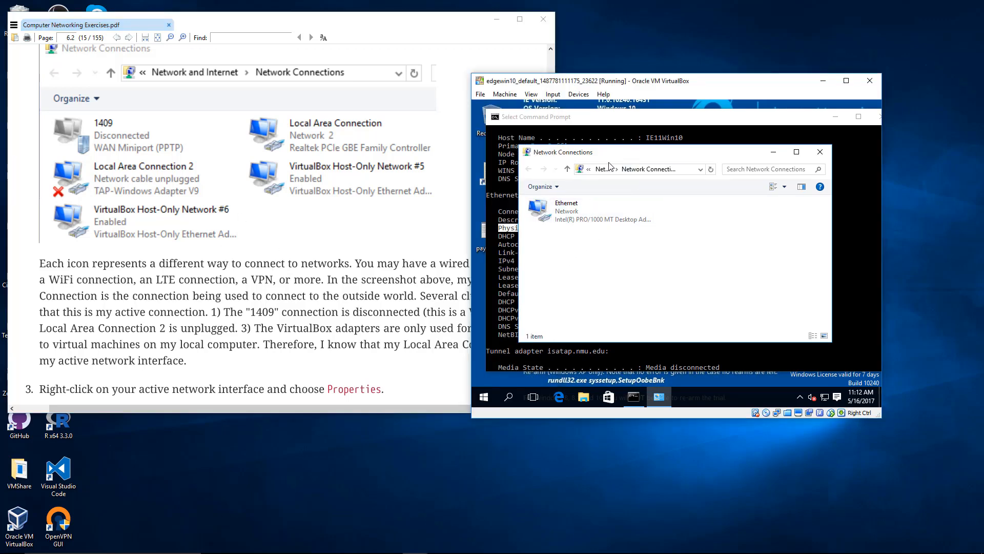
{"action": "left_click", "coordinate": [570, 219]}
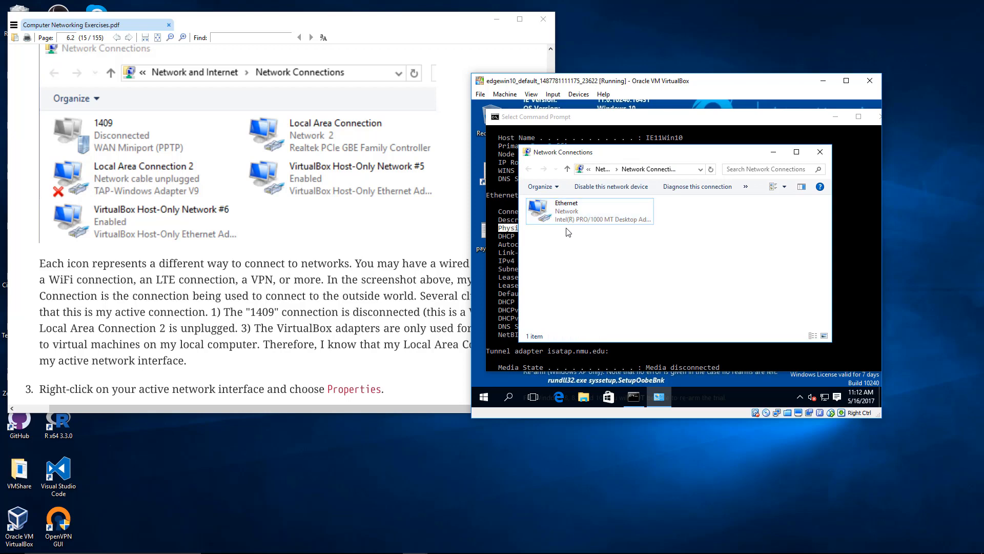
Open the properties of the Ethernet connection as step 3 of the exercise instructs, and shift the dialog clear of the connection.
{"action": "left_click", "coordinate": [246, 286]}
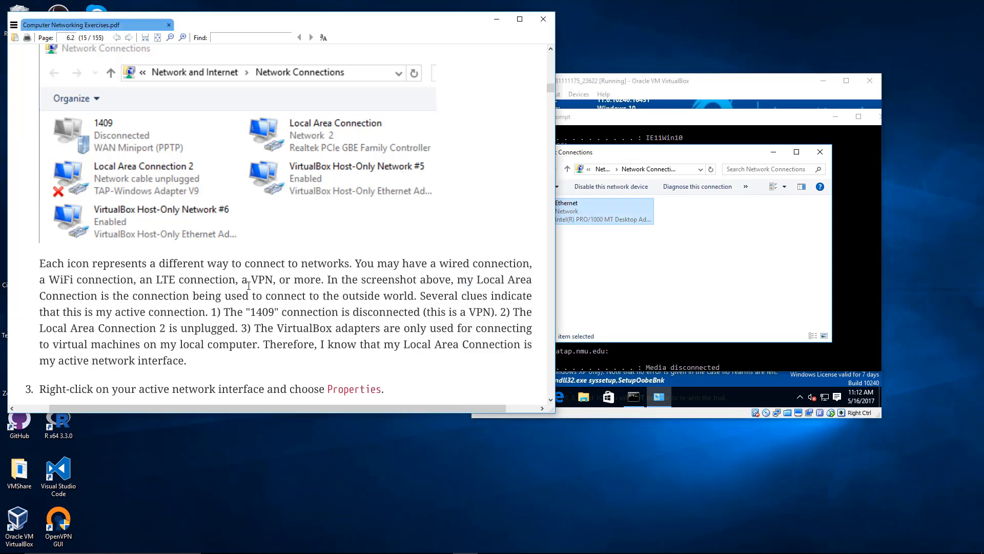
{"action": "scroll", "coordinate": [249, 285], "scroll_direction": "down", "scroll_amount": 3}
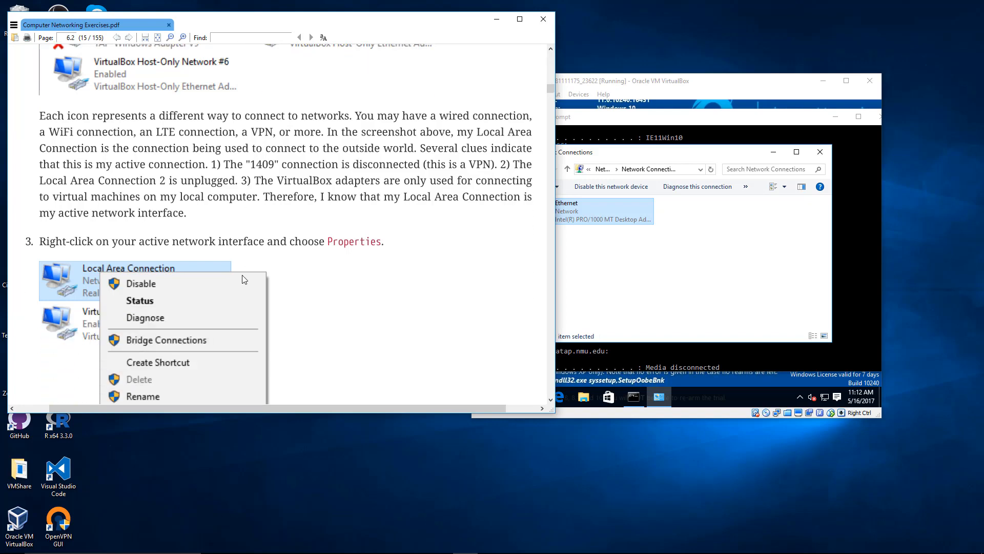
{"action": "left_click", "coordinate": [560, 217]}
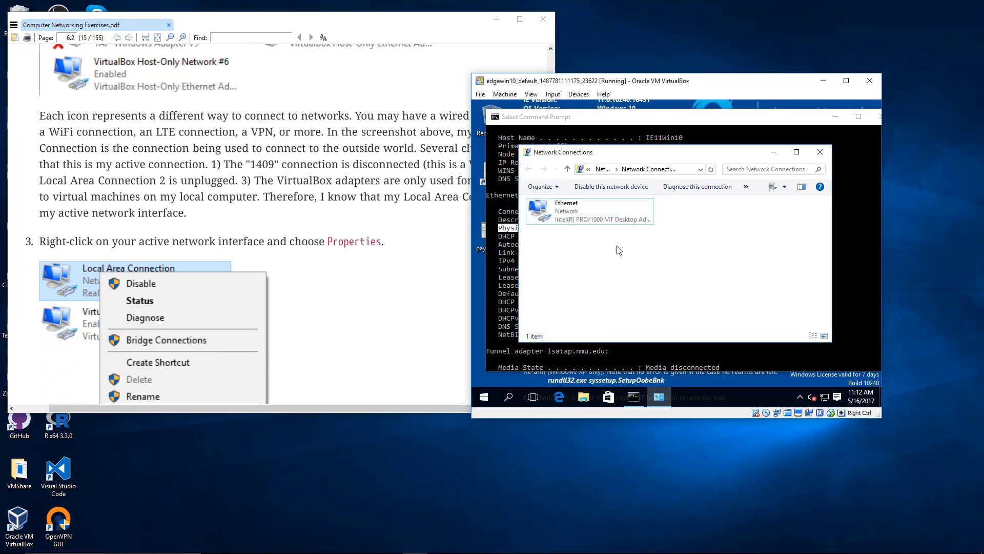
{"action": "right_click", "coordinate": [560, 217]}
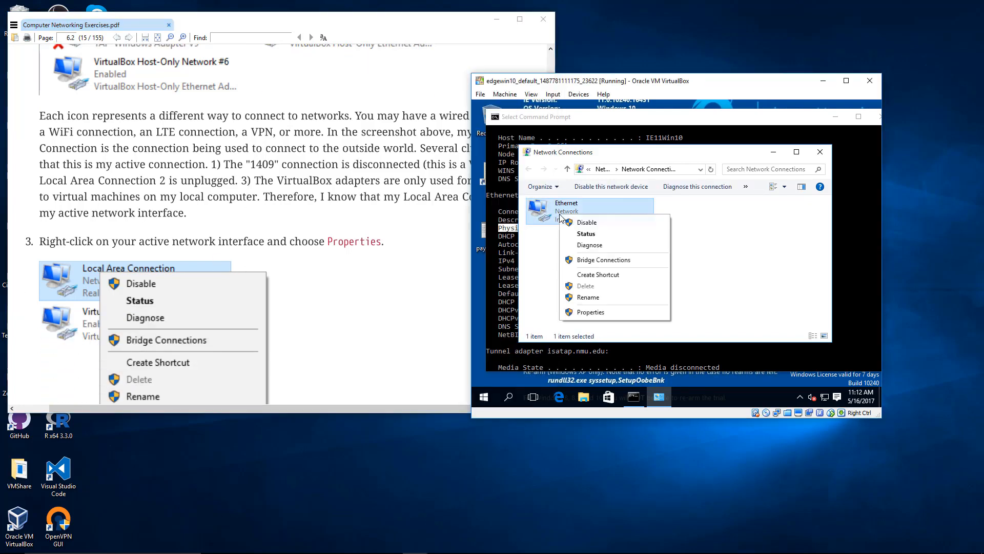
{"action": "left_click", "coordinate": [576, 313]}
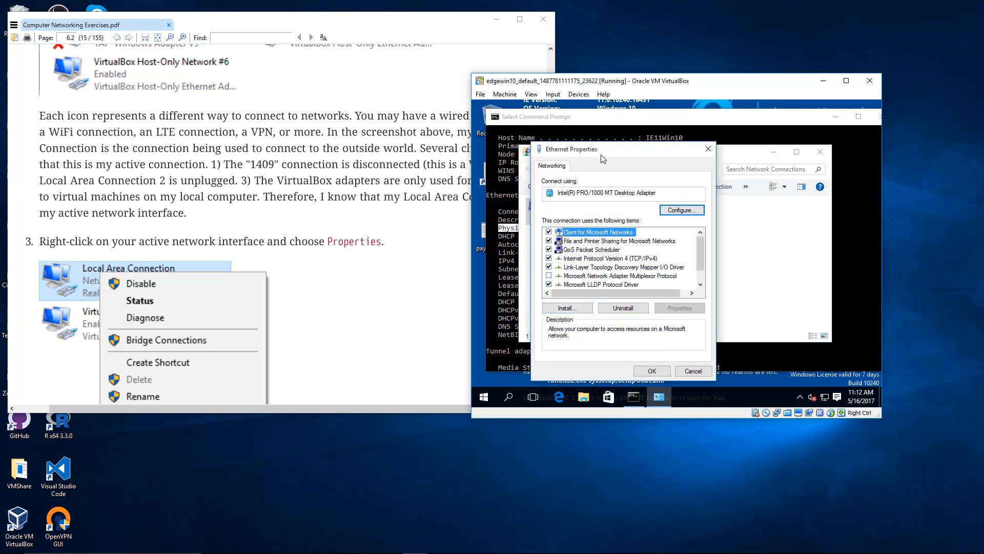
{"action": "left_click_drag", "start_coordinate": [648, 149], "coordinate": [743, 132]}
{"action": "scroll", "coordinate": [712, 274], "scroll_direction": "down", "scroll_amount": 1}
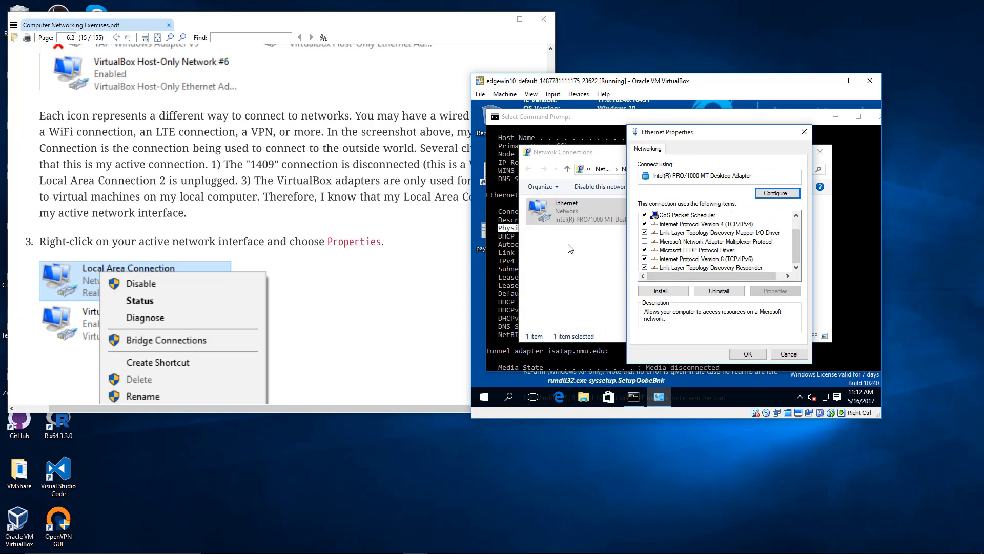
Following exercise step 4, open the adapter's Internet Protocol Version 4 (TCP/IPv4) properties and move that dialog beside the PDF.
{"action": "left_click", "coordinate": [382, 271]}
{"action": "scroll", "coordinate": [381, 272], "scroll_direction": "down", "scroll_amount": 3}
{"action": "scroll", "coordinate": [381, 271], "scroll_direction": "down", "scroll_amount": 8}
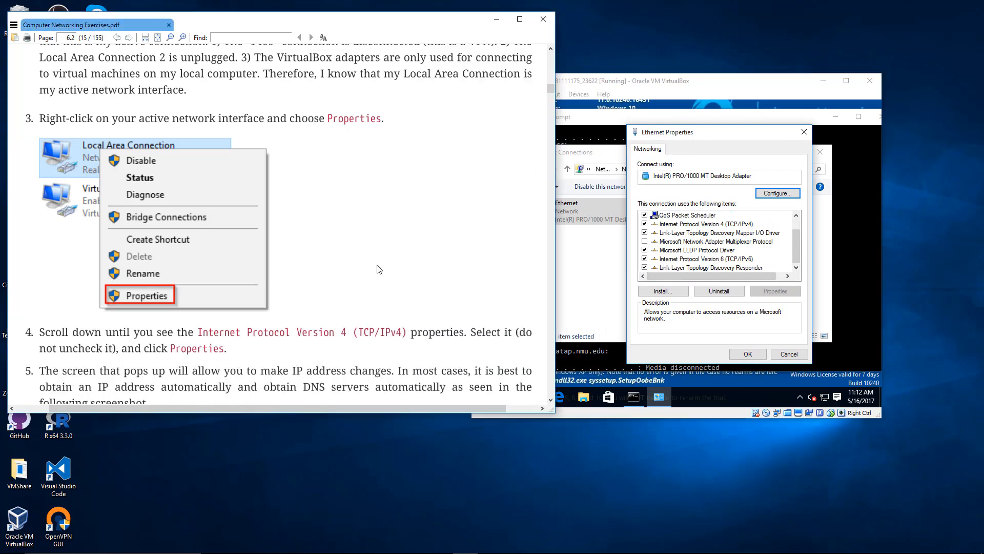
{"action": "left_click", "coordinate": [809, 255]}
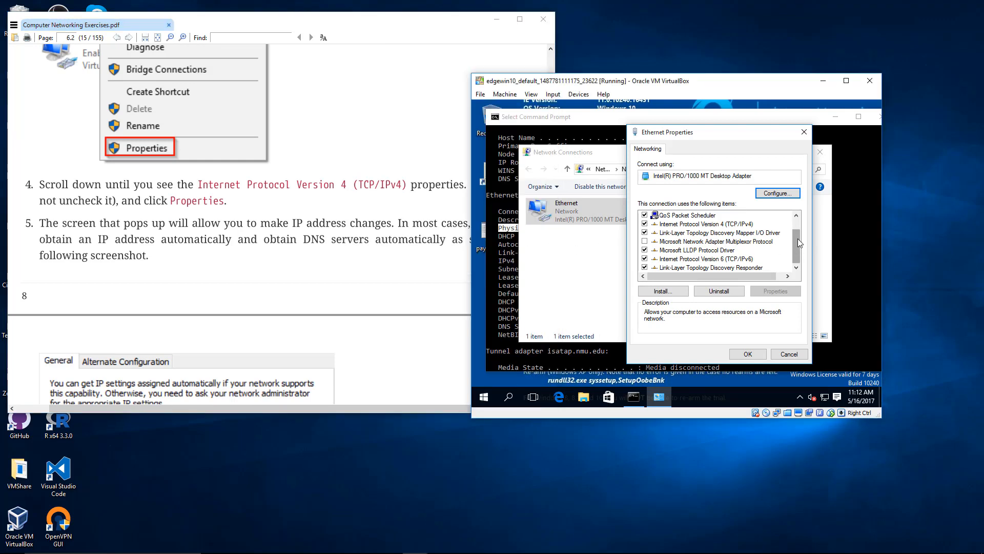
{"action": "scroll", "coordinate": [798, 239], "scroll_direction": "up", "scroll_amount": 1}
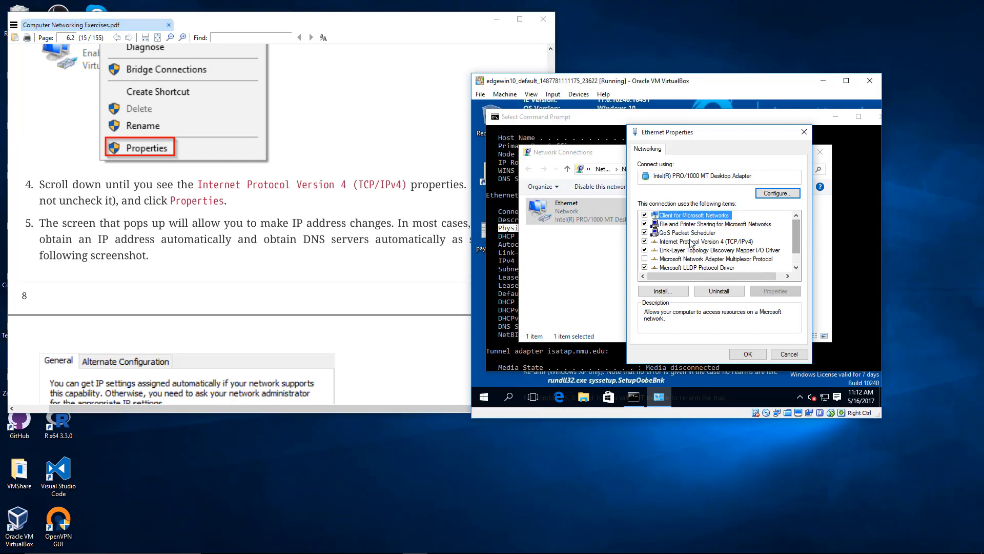
{"action": "left_click", "coordinate": [689, 242]}
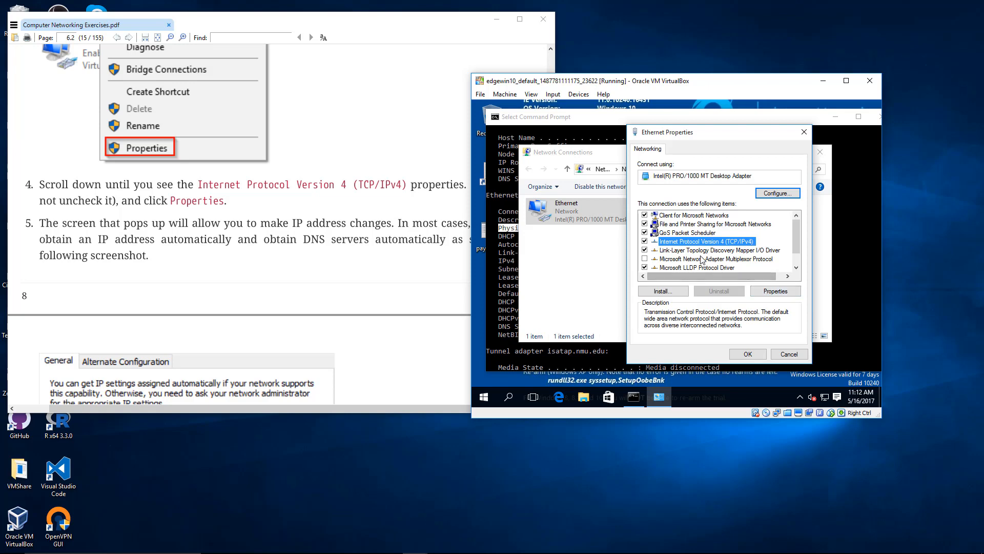
{"action": "scroll", "coordinate": [692, 259], "scroll_direction": "down", "scroll_amount": 1}
{"action": "scroll", "coordinate": [692, 271], "scroll_direction": "up", "scroll_amount": 1}
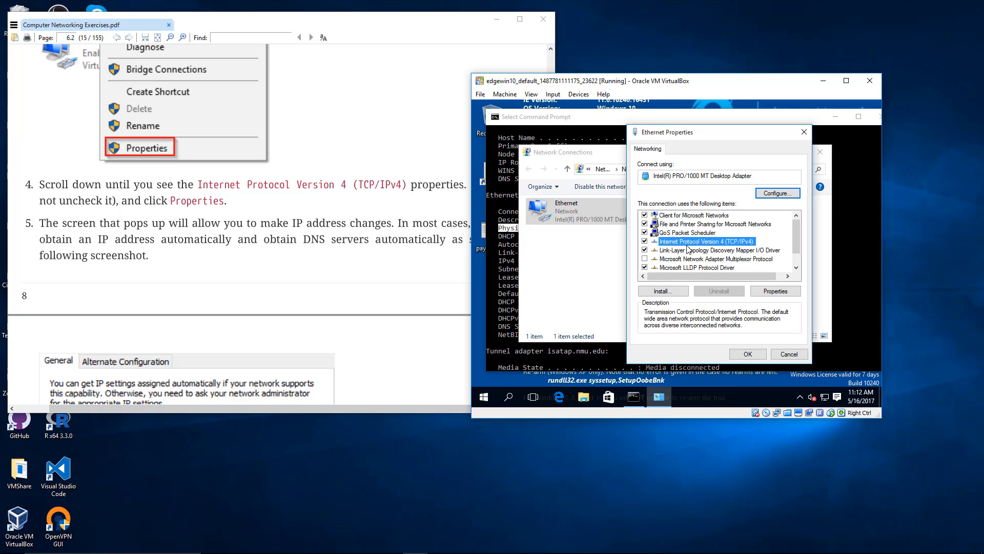
{"action": "left_click", "coordinate": [770, 291]}
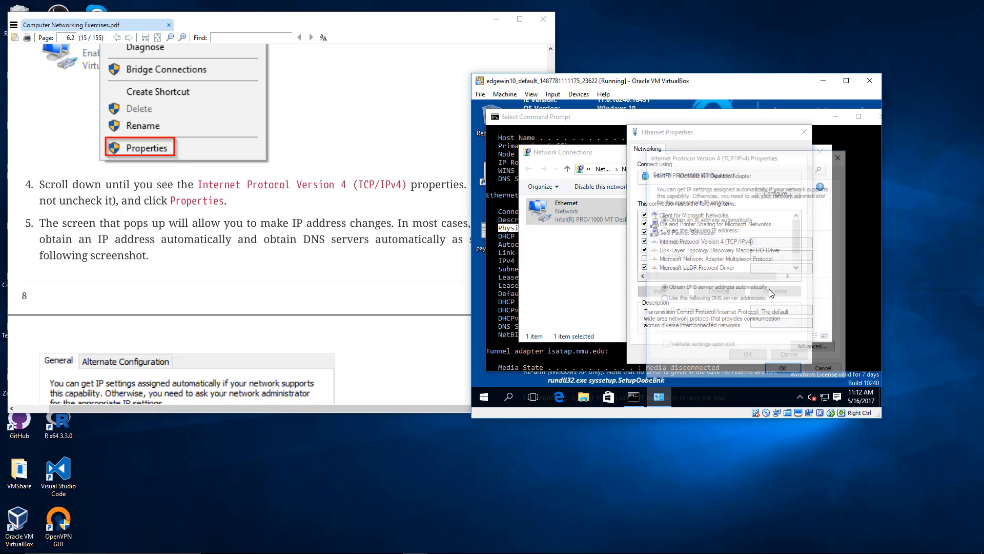
{"action": "left_click_drag", "start_coordinate": [713, 157], "coordinate": [637, 137]}
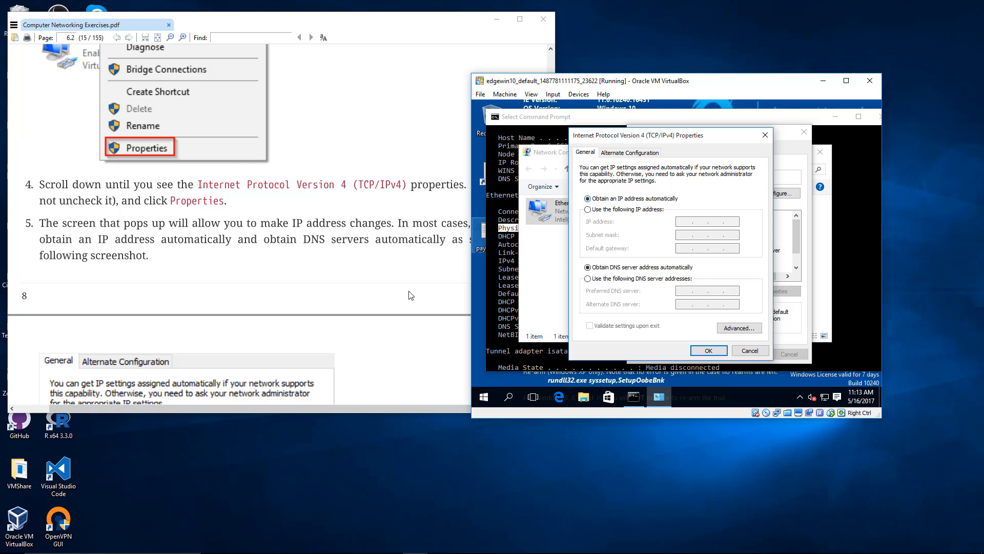
Following the PDF example, switch to a manual IP address and set 195.168.50.12 with subnet mask 255.255.255.0.
{"action": "scroll", "coordinate": [379, 256], "scroll_direction": "down", "scroll_amount": 3}
{"action": "scroll", "coordinate": [378, 282], "scroll_direction": "down", "scroll_amount": 1}
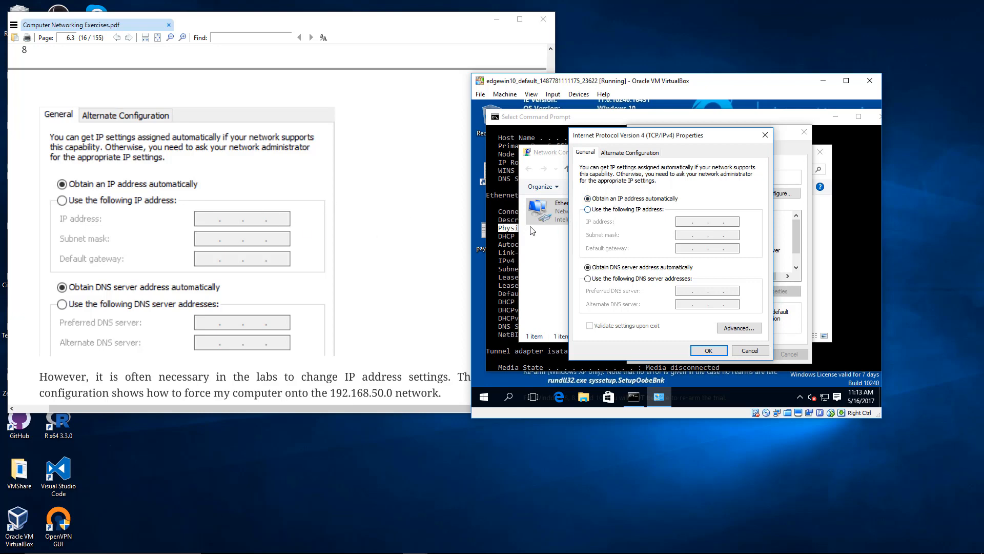
{"action": "scroll", "coordinate": [410, 221], "scroll_direction": "down", "scroll_amount": 5}
{"action": "scroll", "coordinate": [394, 218], "scroll_direction": "down", "scroll_amount": 6}
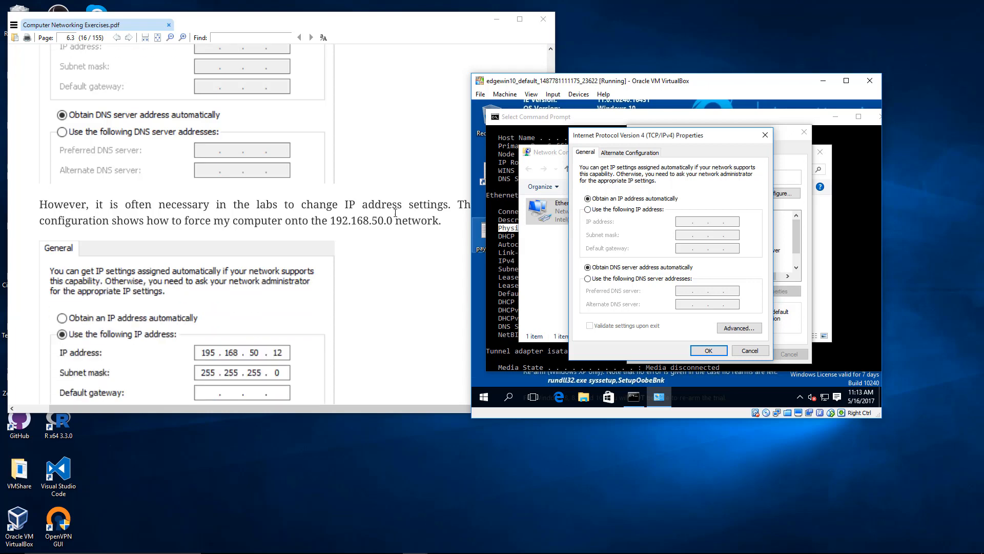
{"action": "left_click", "coordinate": [588, 210]}
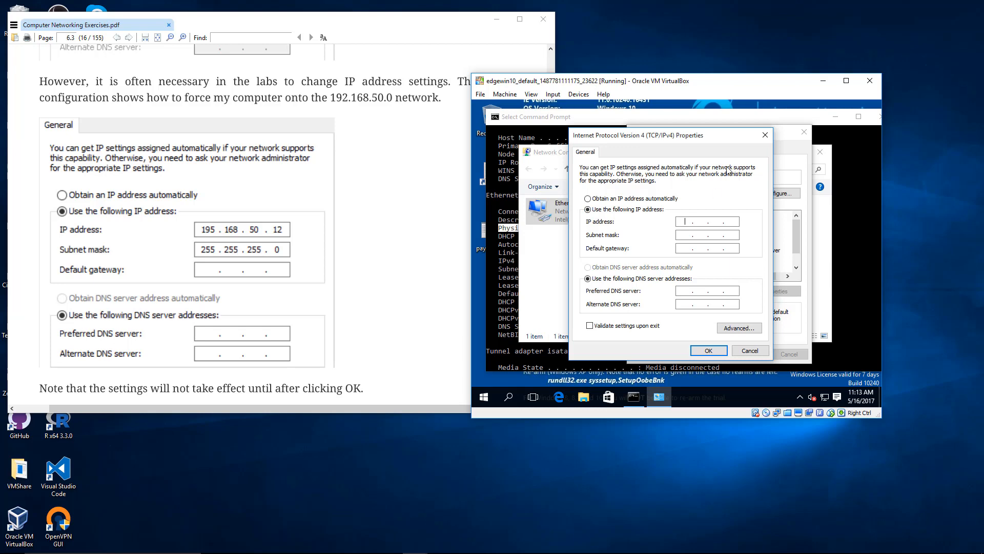
{"action": "type", "text": "195 . 168 . 50 . 12"}
{"action": "key", "text": "Tab"}
{"action": "left_click", "coordinate": [357, 185]}
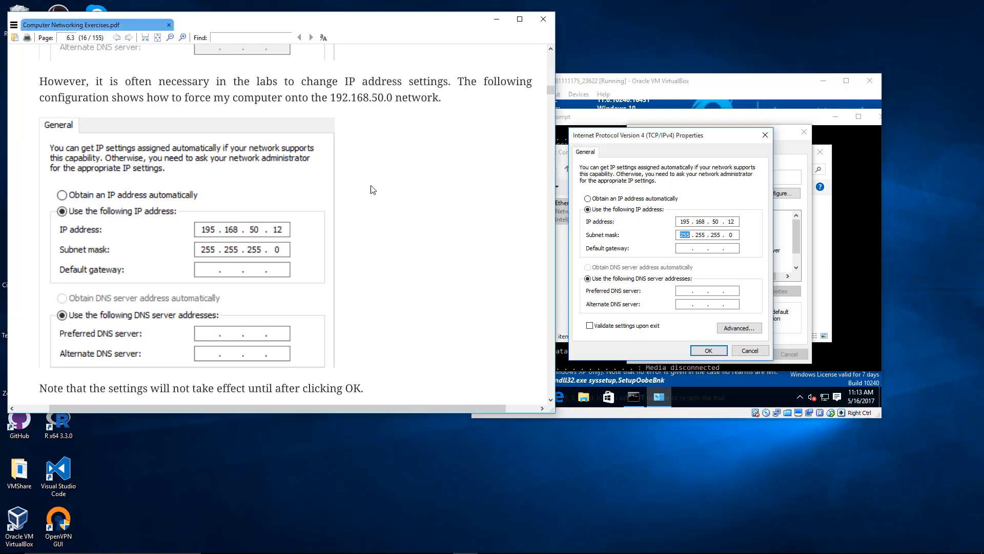
{"action": "left_click", "coordinate": [733, 221]}
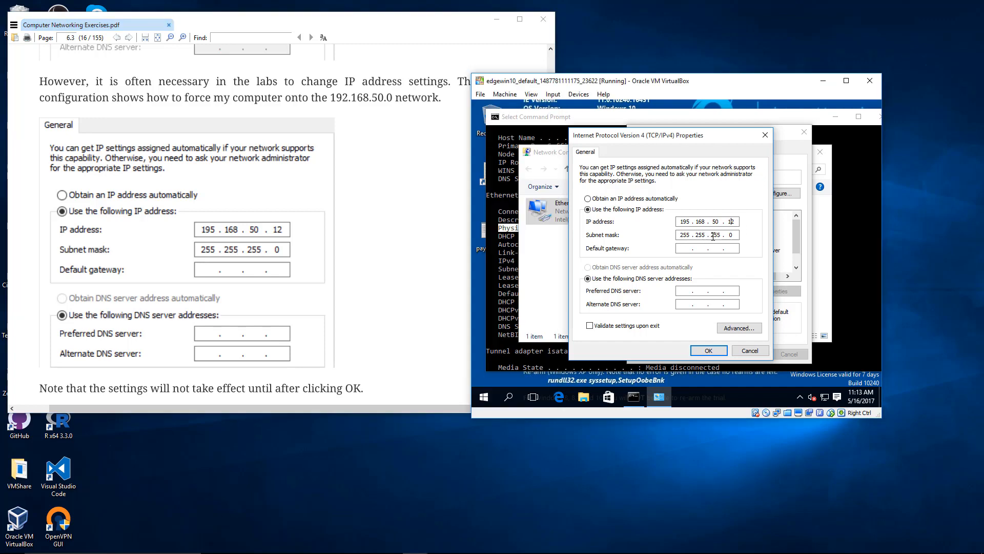
Check the PDF's notes on applying settings and the default gateway, then apply the static IPv4 settings and close the Ethernet properties.
{"action": "left_click", "coordinate": [394, 260]}
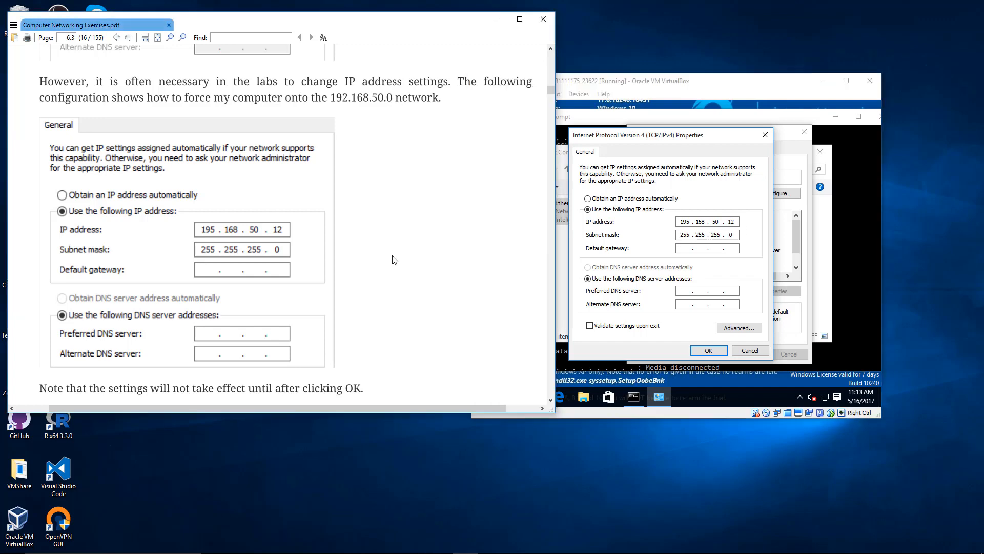
{"action": "scroll", "coordinate": [394, 257], "scroll_direction": "down", "scroll_amount": 5}
{"action": "scroll", "coordinate": [393, 249], "scroll_direction": "up", "scroll_amount": 3}
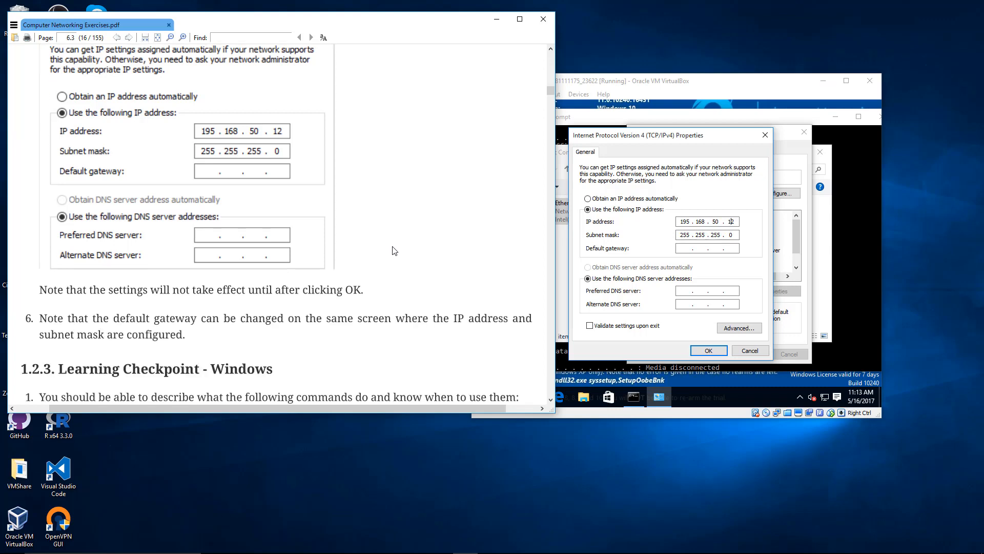
{"action": "scroll", "coordinate": [394, 250], "scroll_direction": "down", "scroll_amount": 1}
{"action": "left_click", "coordinate": [636, 147]}
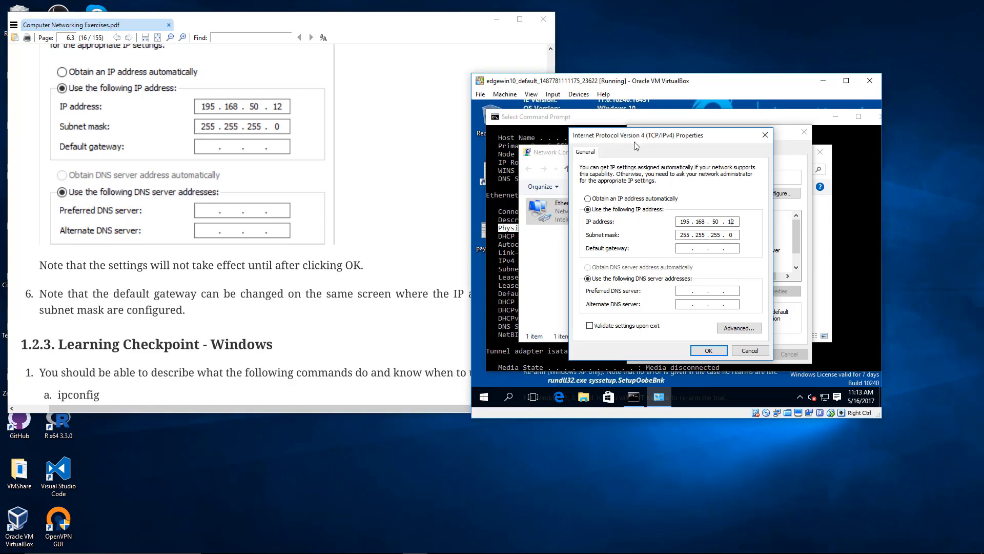
{"action": "left_click", "coordinate": [682, 248]}
{"action": "left_click", "coordinate": [710, 352]}
{"action": "left_click", "coordinate": [744, 353]}
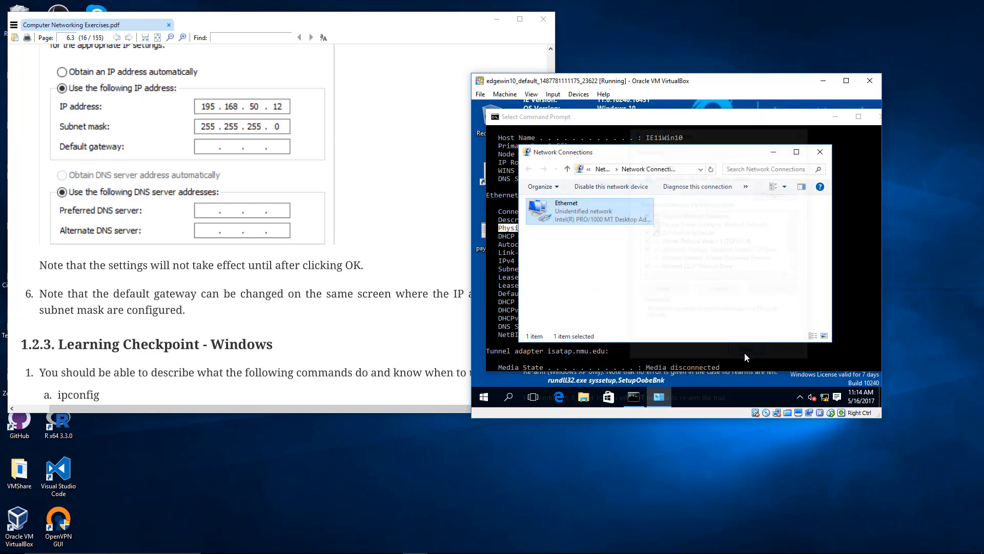
Run ipconfig in the virtual machine's Command Prompt and highlight the Ethernet adapter's IPv4 address.
{"action": "left_click", "coordinate": [693, 354]}
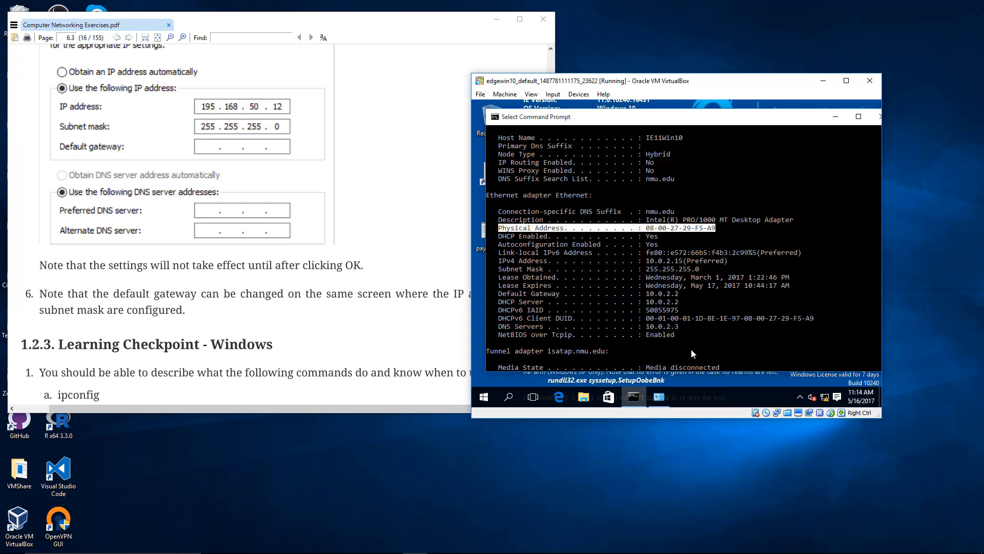
{"action": "scroll", "coordinate": [691, 348], "scroll_direction": "down", "scroll_amount": 11}
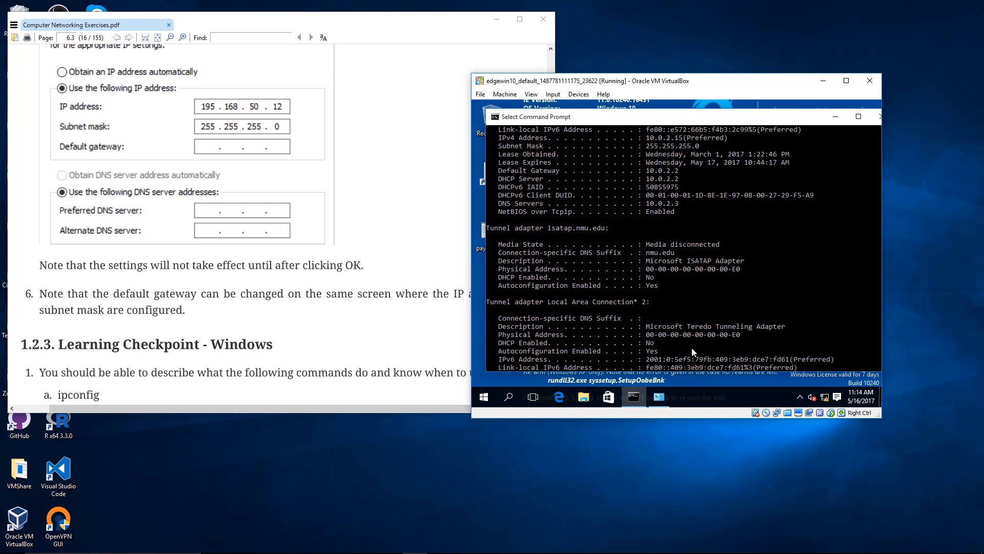
{"action": "type", "text": "ipconfig"}
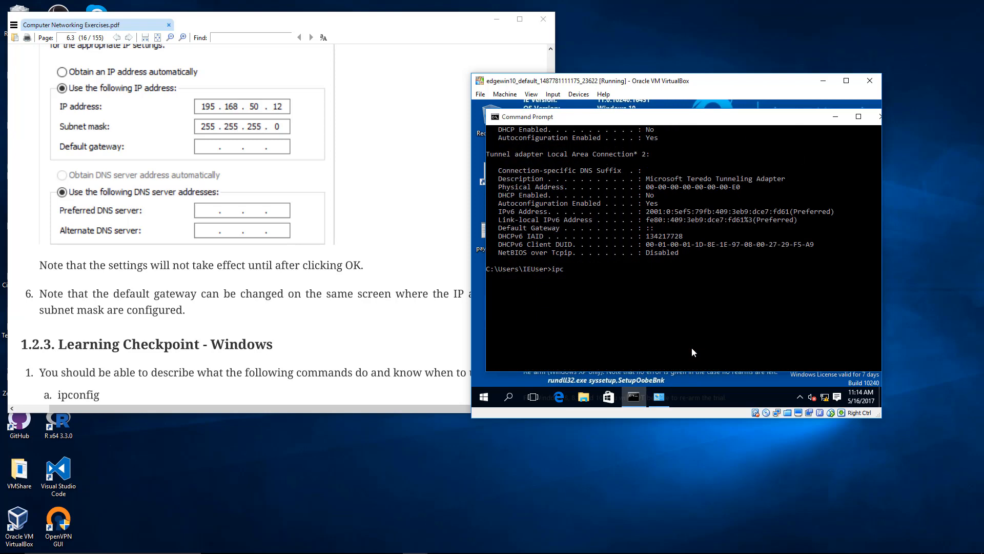
{"action": "key", "text": "Return"}
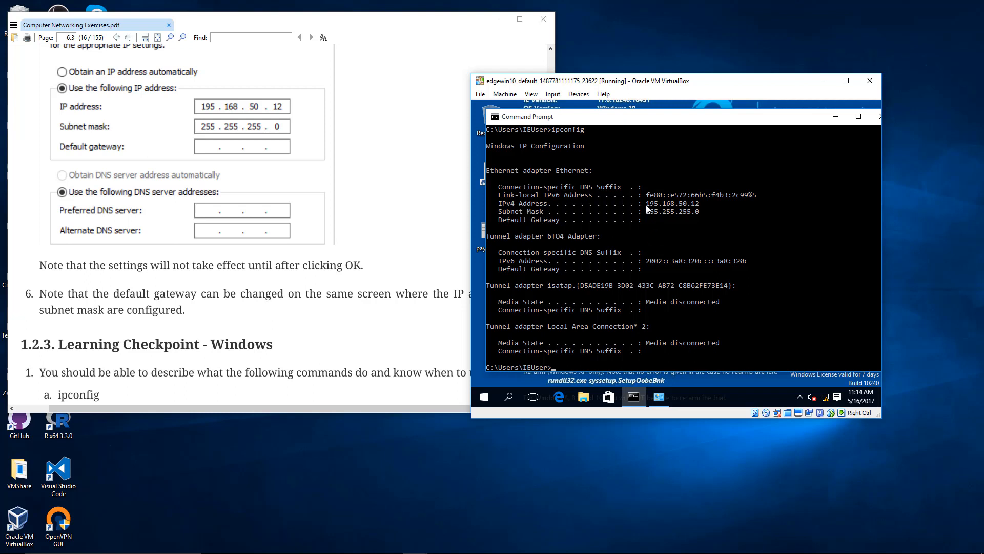
{"action": "left_click_drag", "start_coordinate": [646, 203], "coordinate": [699, 208]}
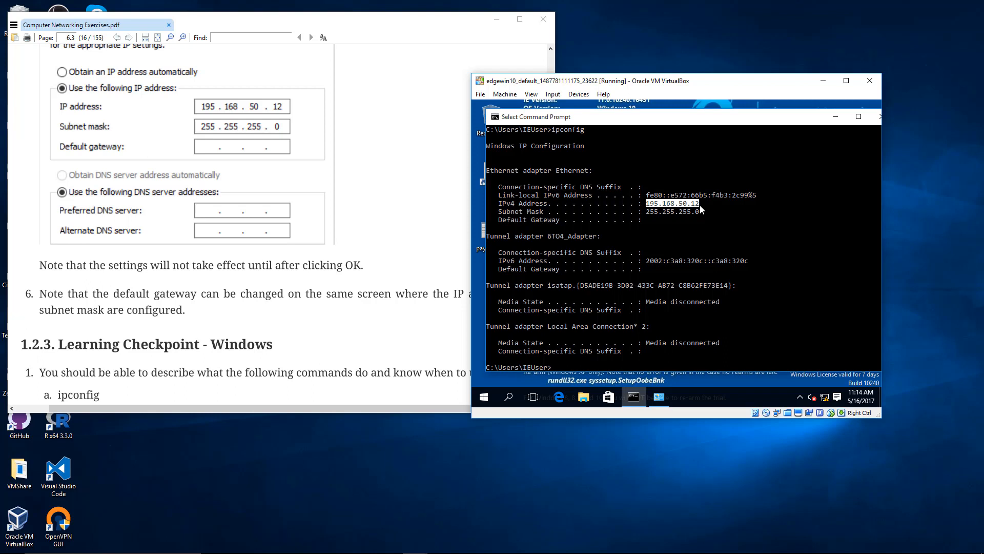
Read the Windows learning checkpoint and the section 1.3 submission instructions on IP address, subnet mask, default gateway and the ipconfig screenshot.
{"action": "left_click", "coordinate": [266, 290]}
{"action": "scroll", "coordinate": [266, 291], "scroll_direction": "down", "scroll_amount": 5}
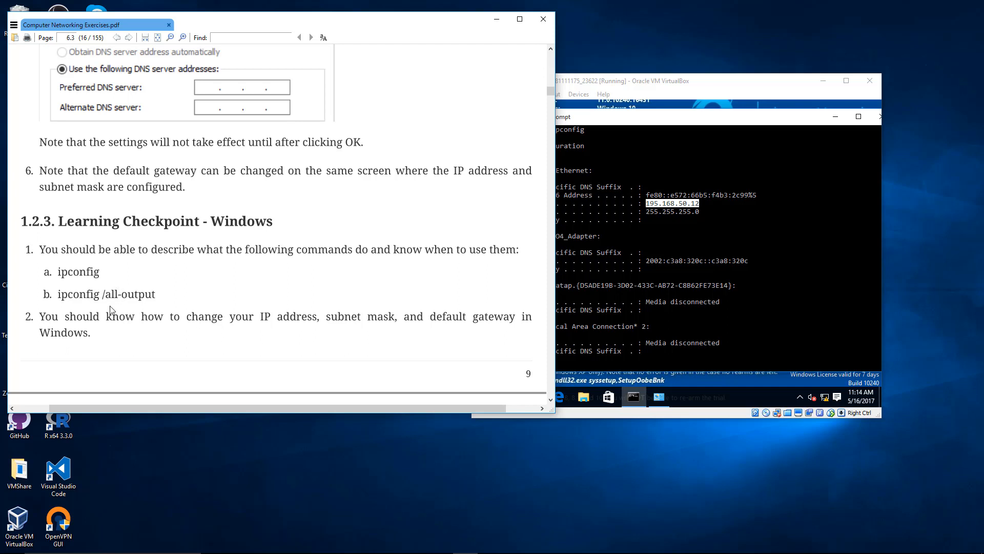
{"action": "scroll", "coordinate": [141, 298], "scroll_direction": "down", "scroll_amount": 1}
{"action": "scroll", "coordinate": [140, 297], "scroll_direction": "down", "scroll_amount": 2}
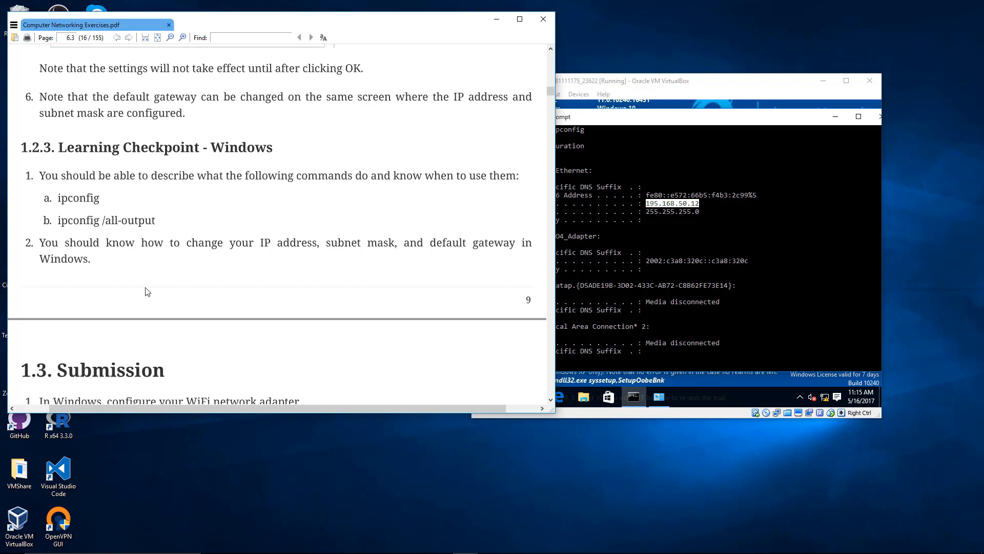
{"action": "scroll", "coordinate": [154, 274], "scroll_direction": "down", "scroll_amount": 5}
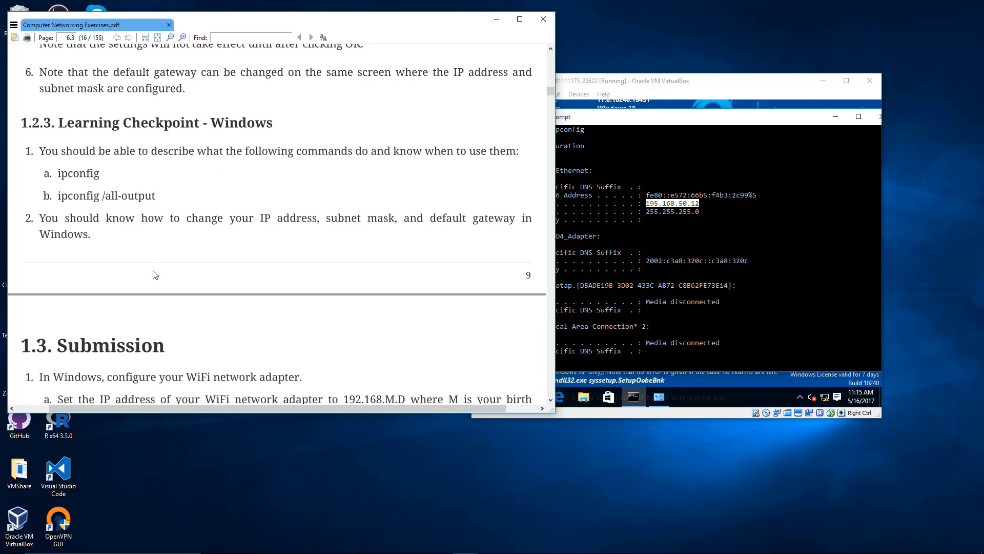
{"action": "scroll", "coordinate": [154, 274], "scroll_direction": "down", "scroll_amount": 2}
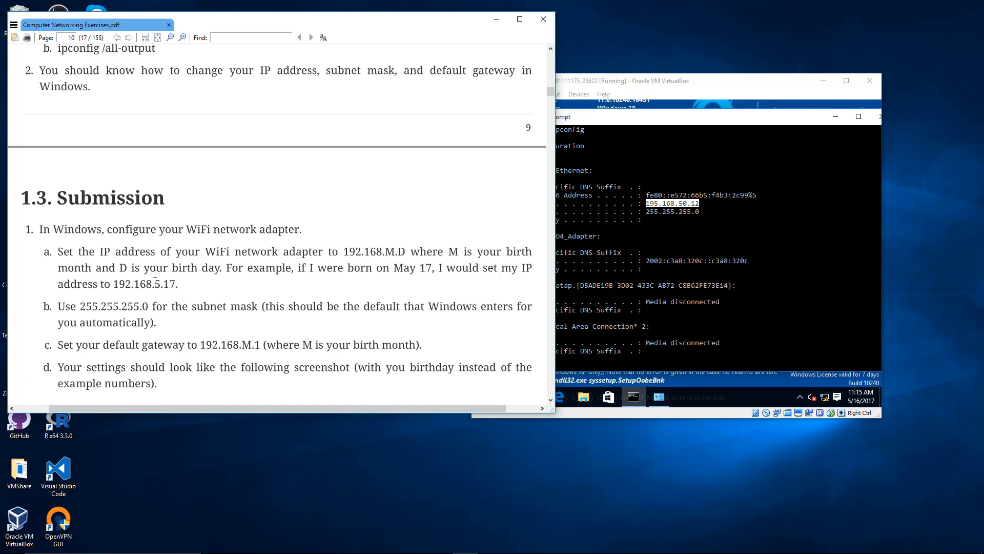
{"action": "scroll", "coordinate": [154, 273], "scroll_direction": "down", "scroll_amount": 5}
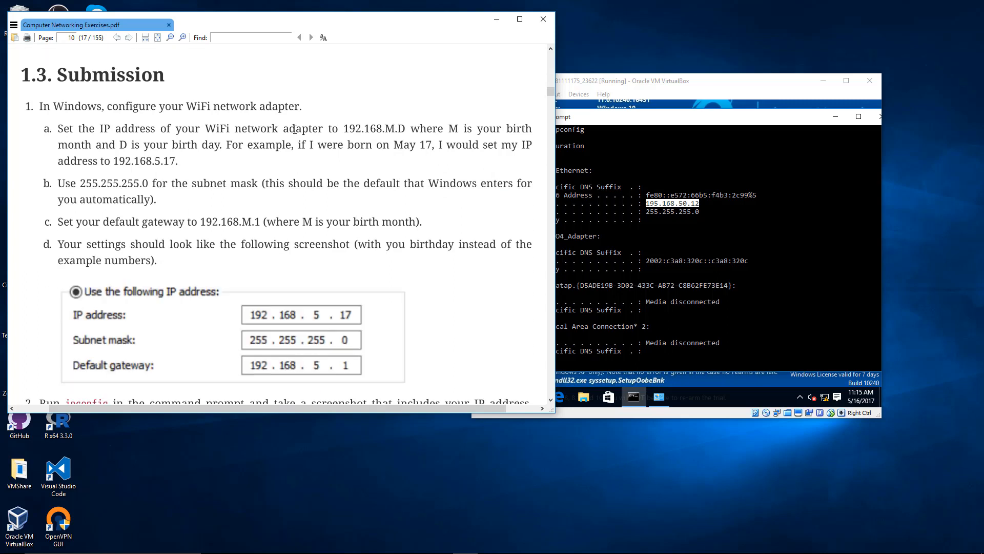
{"action": "left_click_drag", "start_coordinate": [345, 130], "coordinate": [400, 130]}
{"action": "left_click_drag", "start_coordinate": [200, 223], "coordinate": [261, 223]}
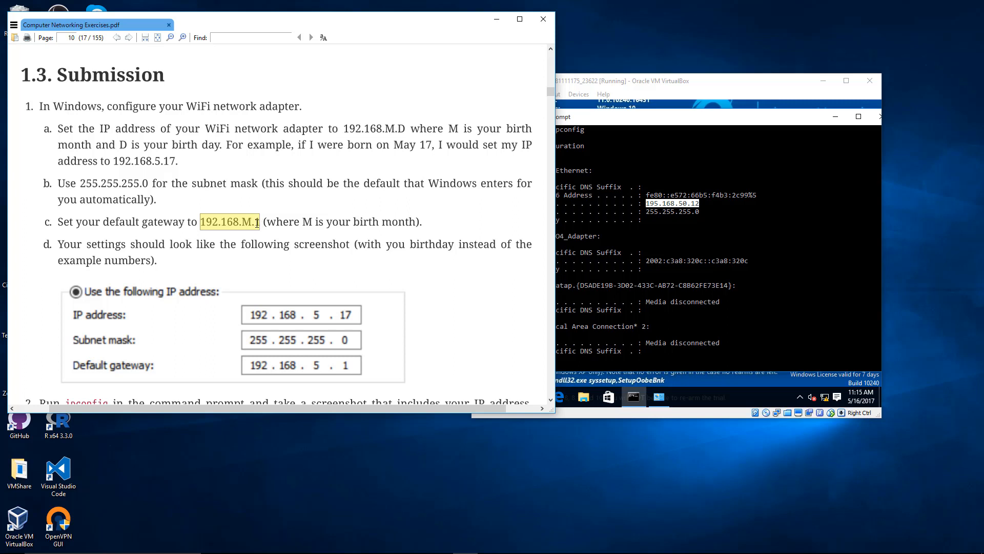
{"action": "left_click", "coordinate": [257, 223]}
{"action": "scroll", "coordinate": [307, 228], "scroll_direction": "down", "scroll_amount": 3}
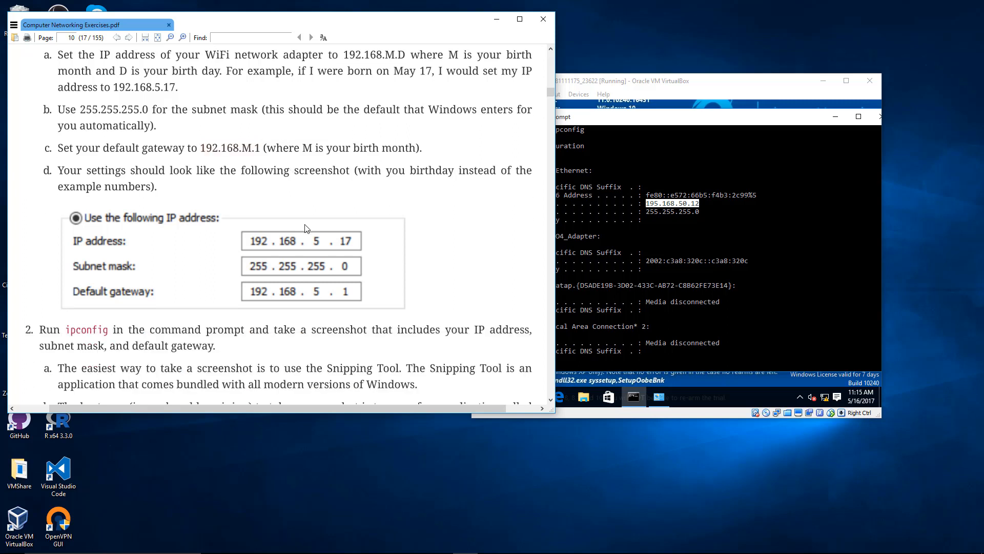
{"action": "scroll", "coordinate": [302, 264], "scroll_direction": "down", "scroll_amount": 1}
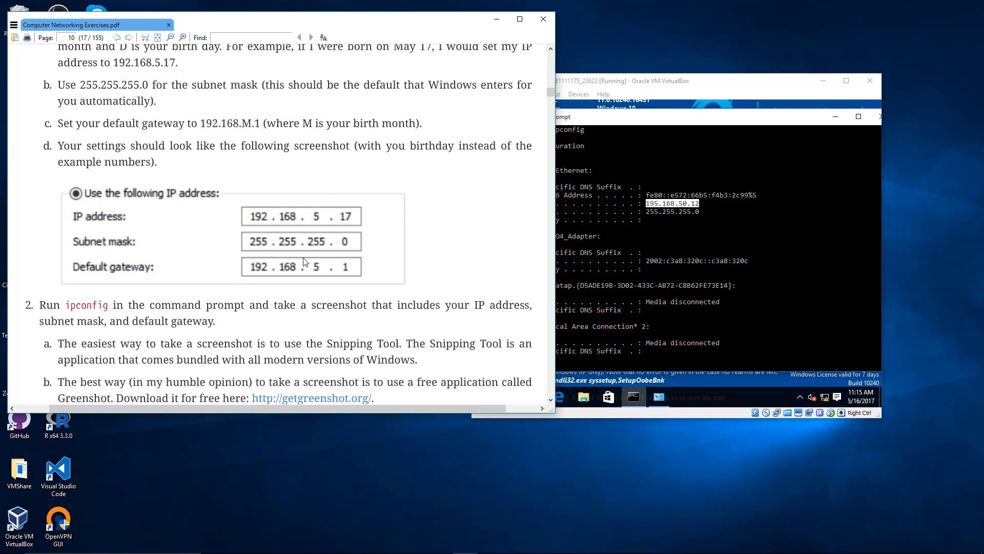
Read the section 1.3 instructions on the birthday-based IP settings and on screenshotting the ipconfig output with Snipping Tool or Greenshot as a .png.
{"action": "scroll", "coordinate": [299, 267], "scroll_direction": "down", "scroll_amount": 2}
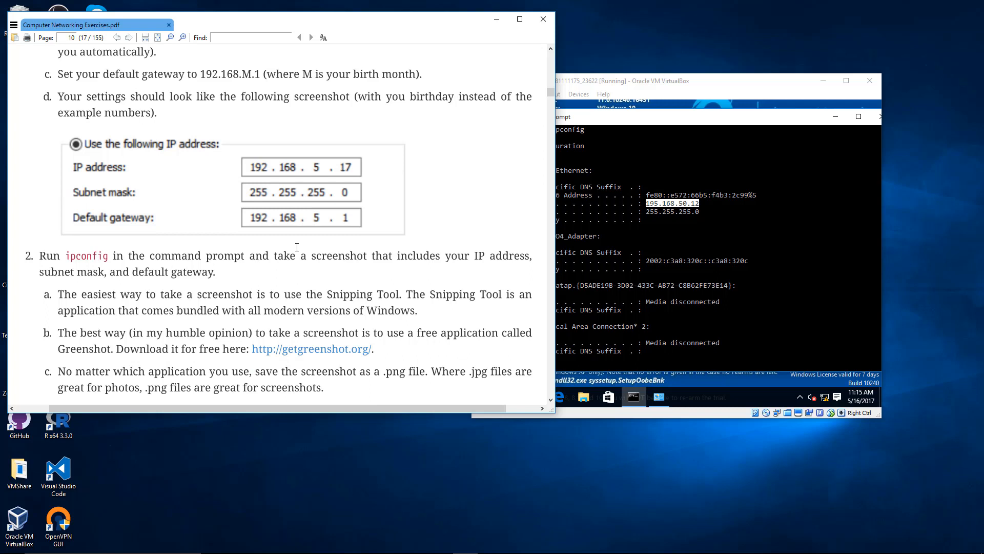
{"action": "scroll", "coordinate": [289, 249], "scroll_direction": "down", "scroll_amount": 3}
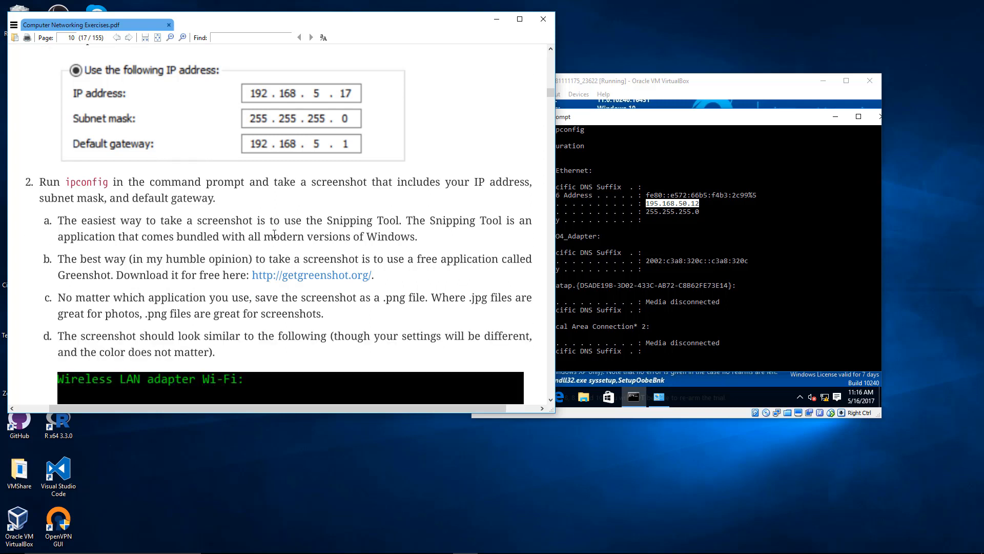
{"action": "scroll", "coordinate": [277, 234], "scroll_direction": "up", "scroll_amount": 6}
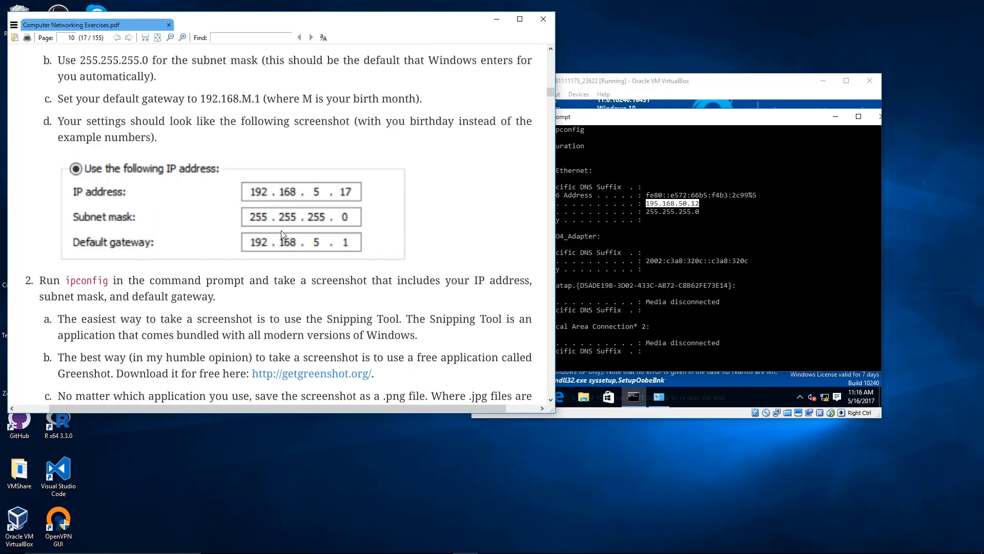
{"action": "scroll", "coordinate": [281, 231], "scroll_direction": "up", "scroll_amount": 3}
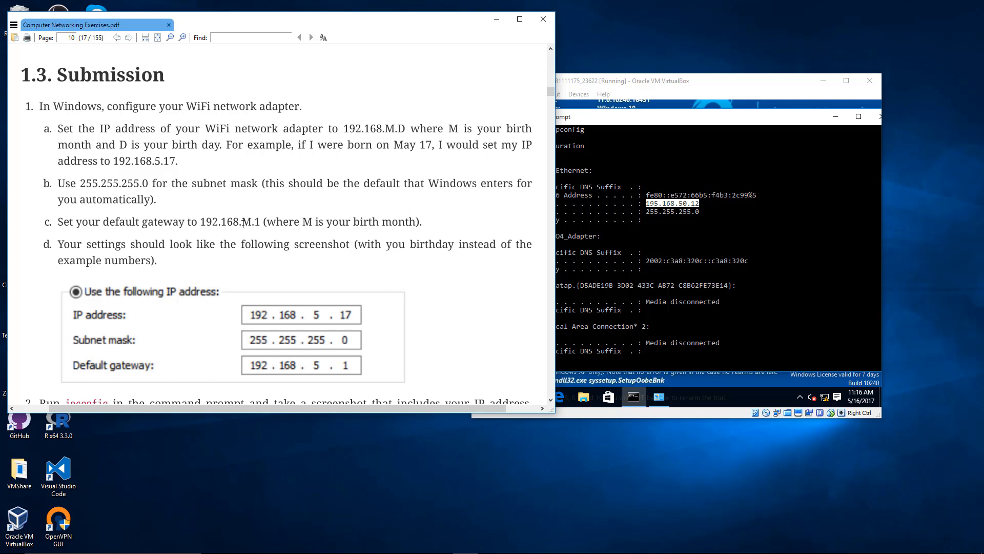
{"action": "scroll", "coordinate": [242, 226], "scroll_direction": "down", "scroll_amount": 3}
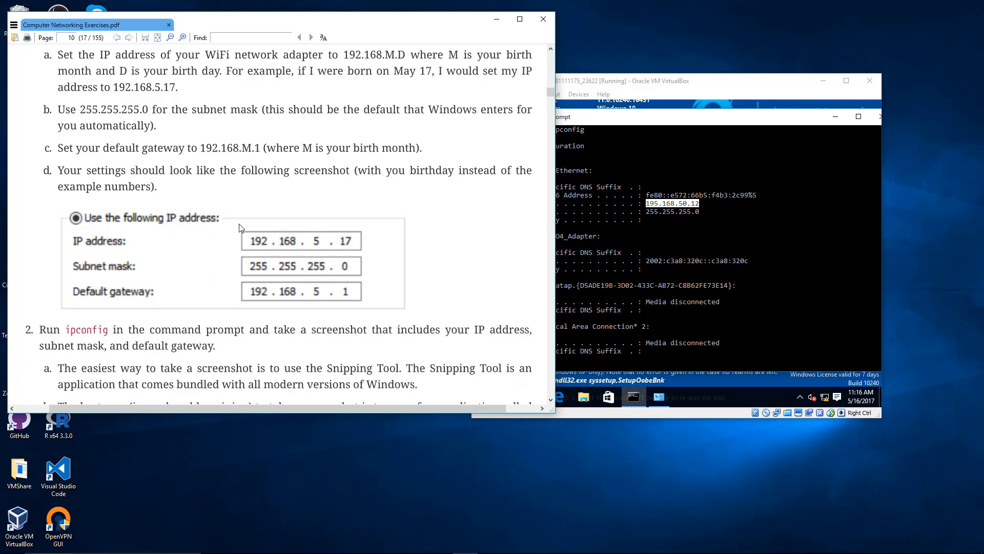
{"action": "scroll", "coordinate": [241, 228], "scroll_direction": "down", "scroll_amount": 2}
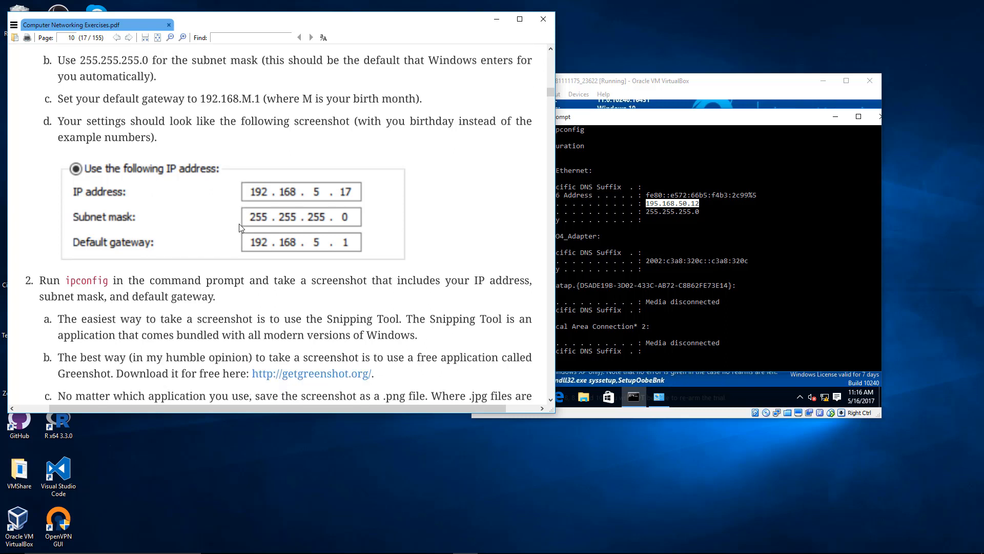
{"action": "scroll", "coordinate": [241, 228], "scroll_direction": "down", "scroll_amount": 1}
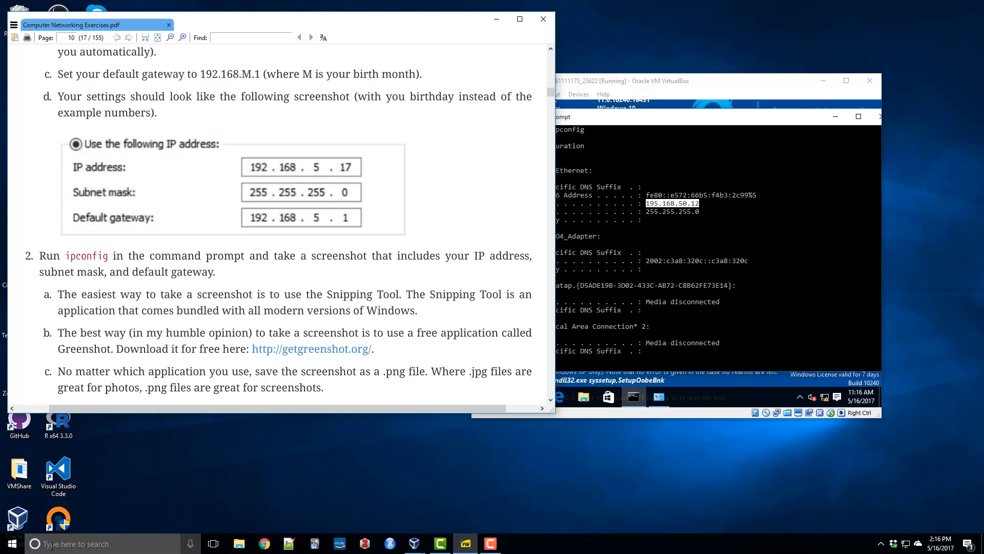
Open the Snipping Tool on the host, move it clear of the Command Prompt, and bring the virtual machine window to the front.
{"action": "left_click", "coordinate": [59, 545]}
{"action": "type", "text": "snipping"}
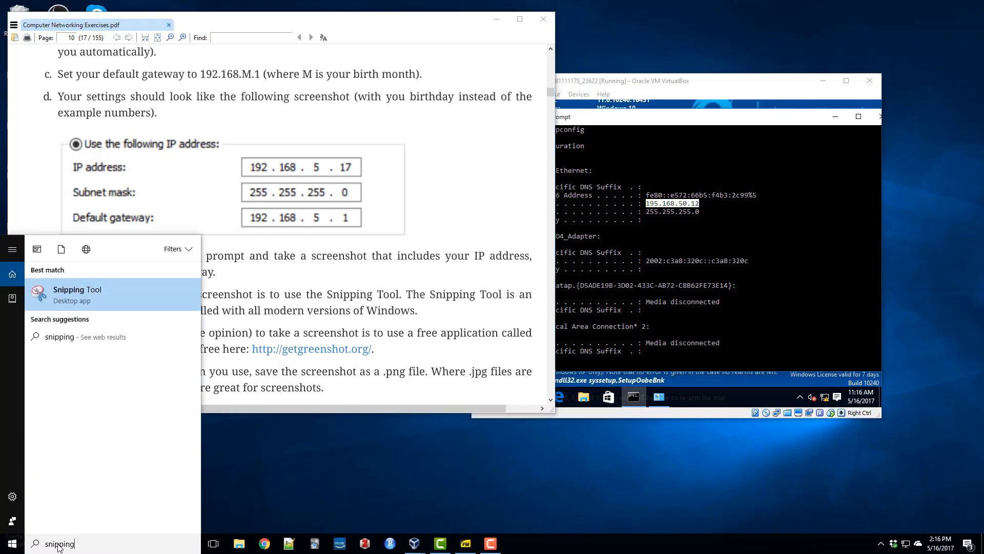
{"action": "key", "text": "Return"}
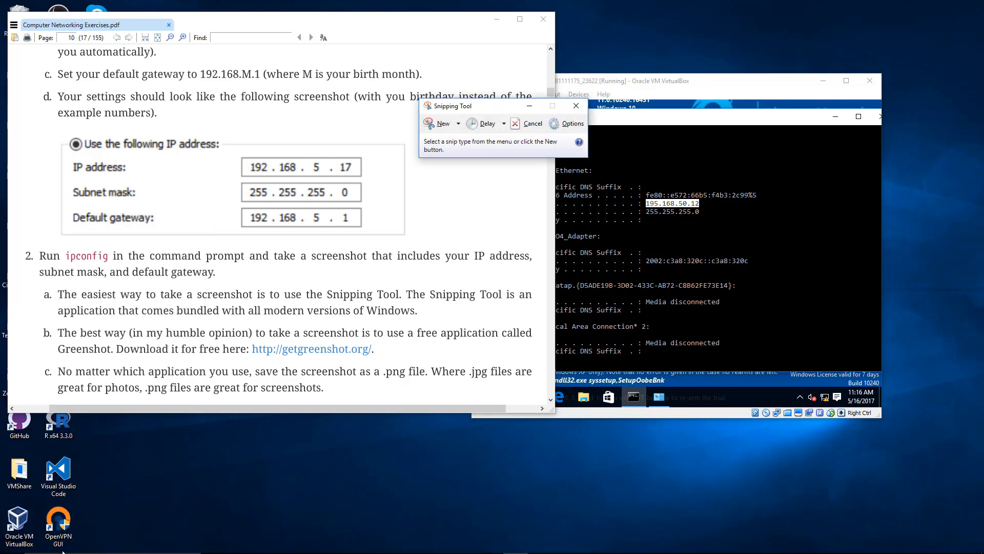
{"action": "left_click_drag", "start_coordinate": [470, 108], "coordinate": [620, 32]}
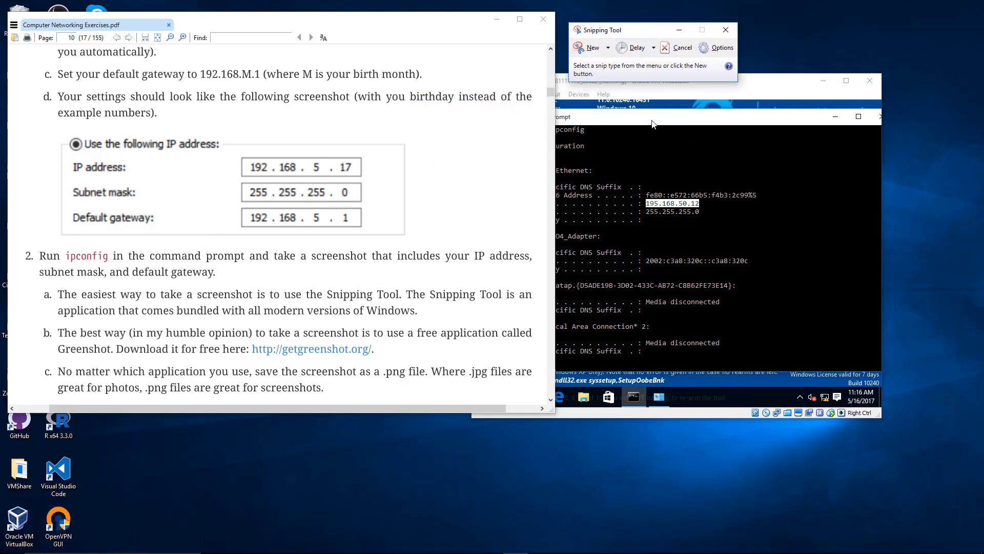
{"action": "left_click", "coordinate": [680, 124]}
{"action": "left_click", "coordinate": [634, 55]}
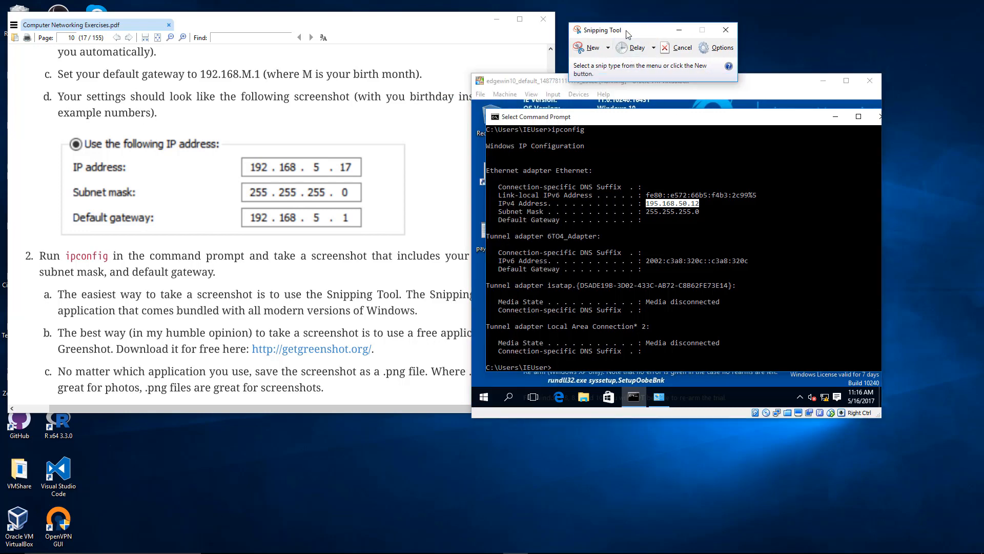
Snip the Ethernet adapter section of the ipconfig output, check the save and copy options, and close the Snipping Tool.
{"action": "left_click", "coordinate": [589, 47]}
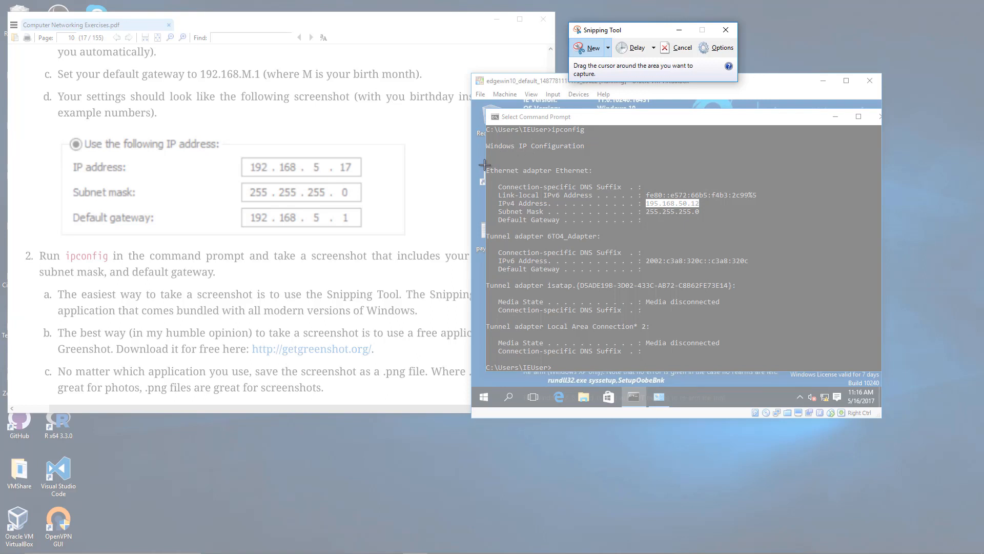
{"action": "left_click_drag", "start_coordinate": [484, 165], "coordinate": [762, 231]}
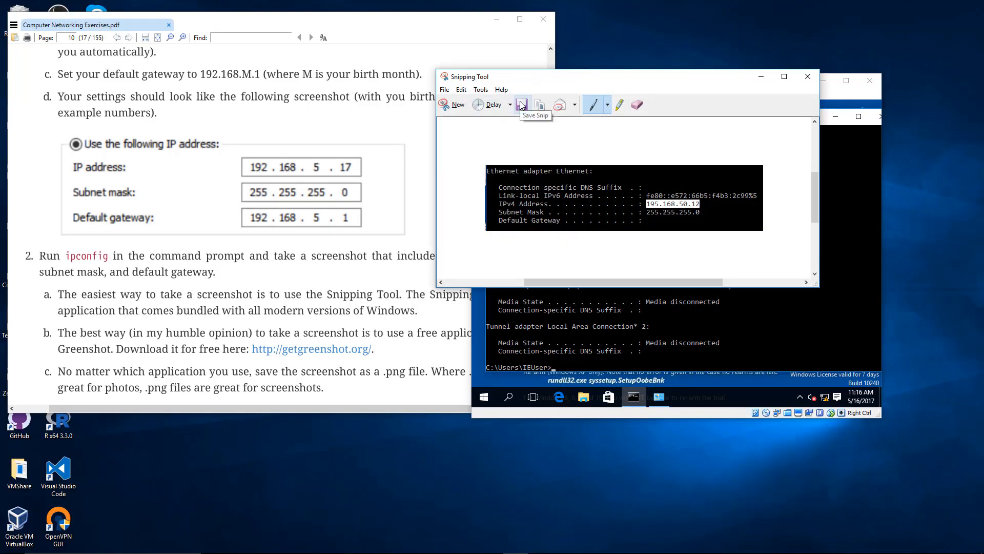
{"action": "left_click", "coordinate": [521, 105]}
{"action": "left_click", "coordinate": [521, 106]}
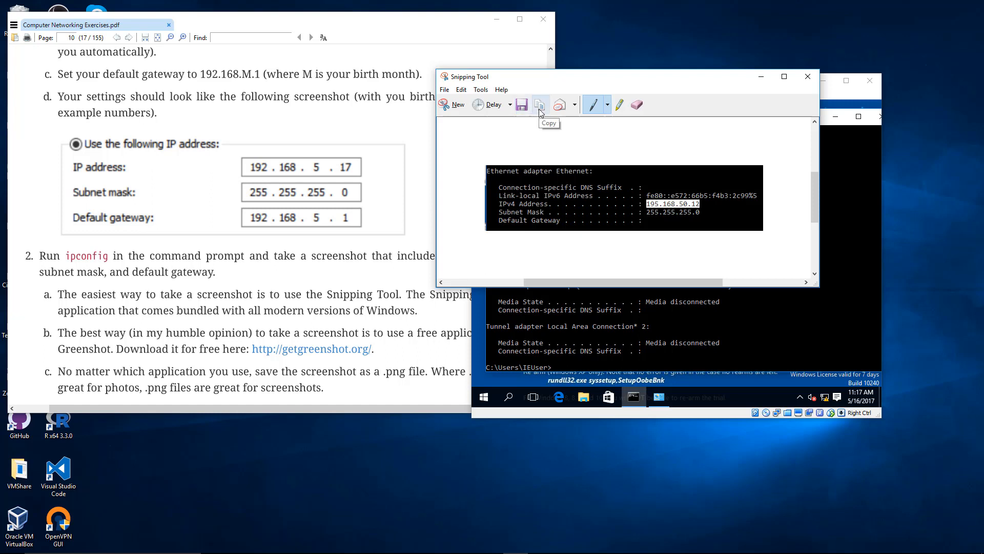
{"action": "left_click", "coordinate": [807, 77]}
{"action": "left_click", "coordinate": [669, 195]}
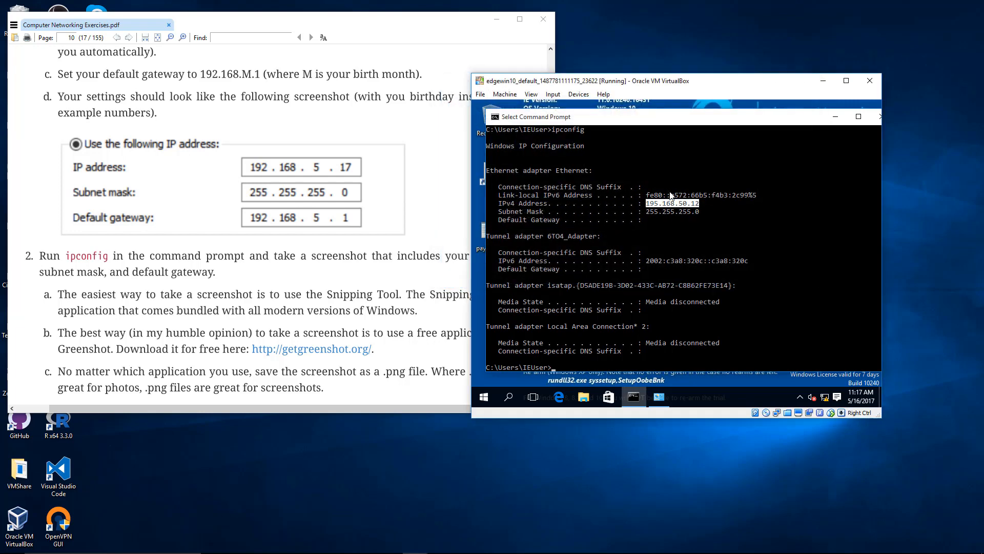
Locate Greenshot among the host's background apps, capture the Ethernet adapter section of the ipconfig output, and open it in the image editor.
{"action": "left_click", "coordinate": [881, 547]}
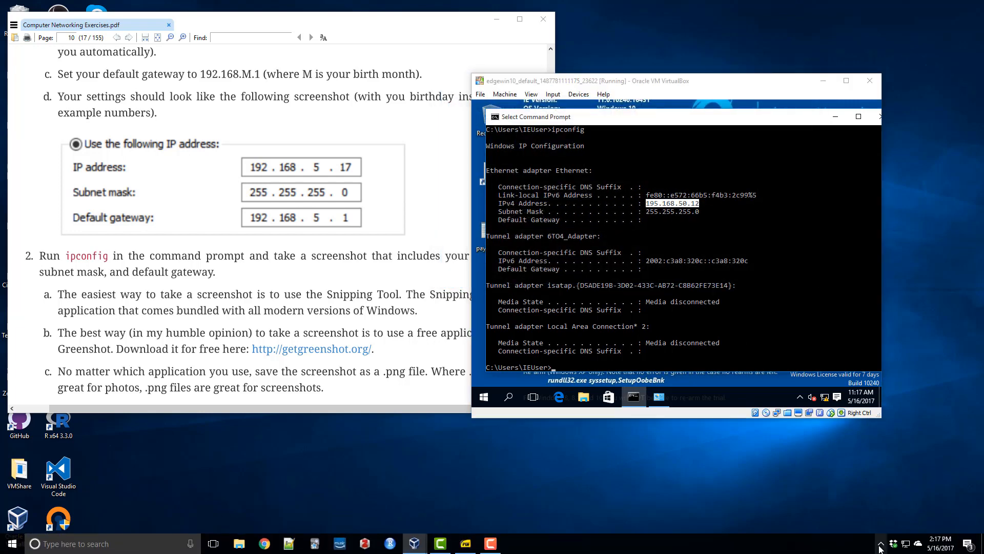
{"action": "left_click", "coordinate": [881, 547]}
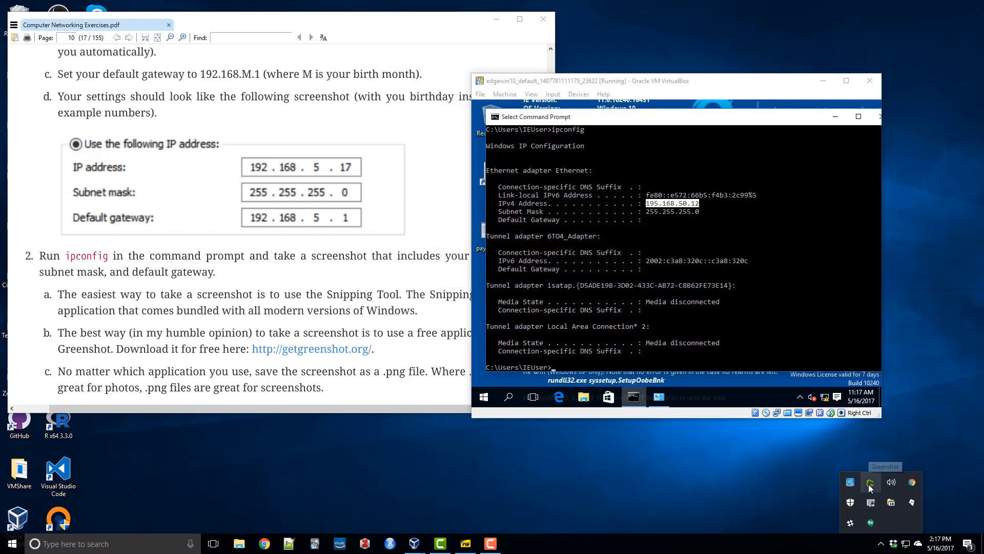
{"action": "left_click", "coordinate": [689, 476]}
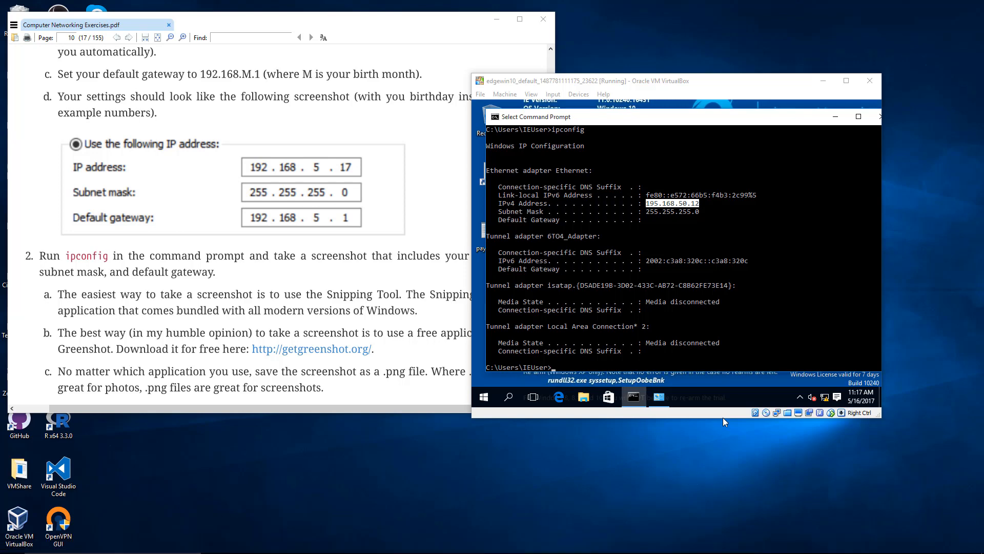
{"action": "key", "text": "Print"}
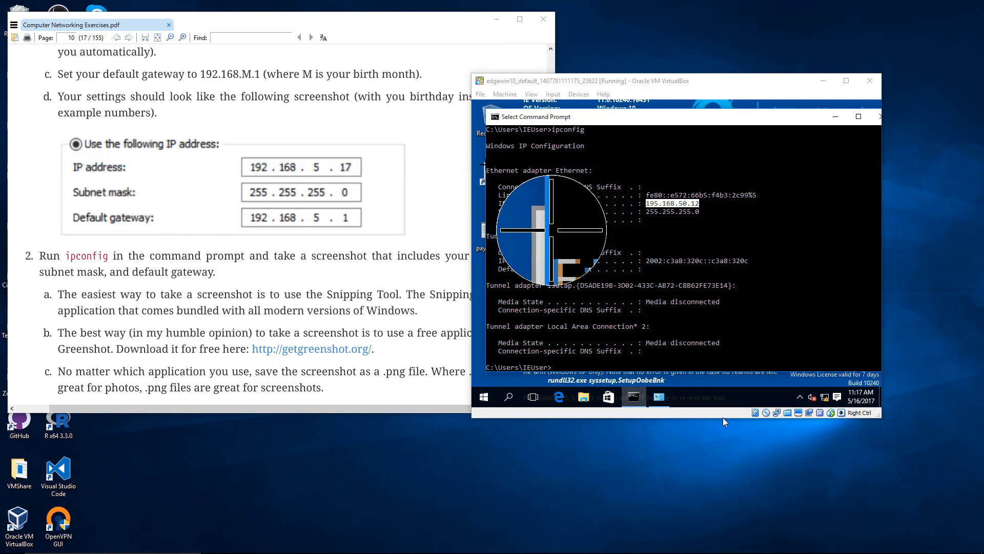
{"action": "left_click_drag", "start_coordinate": [486, 166], "coordinate": [759, 230]}
{"action": "left_click", "coordinate": [777, 254]}
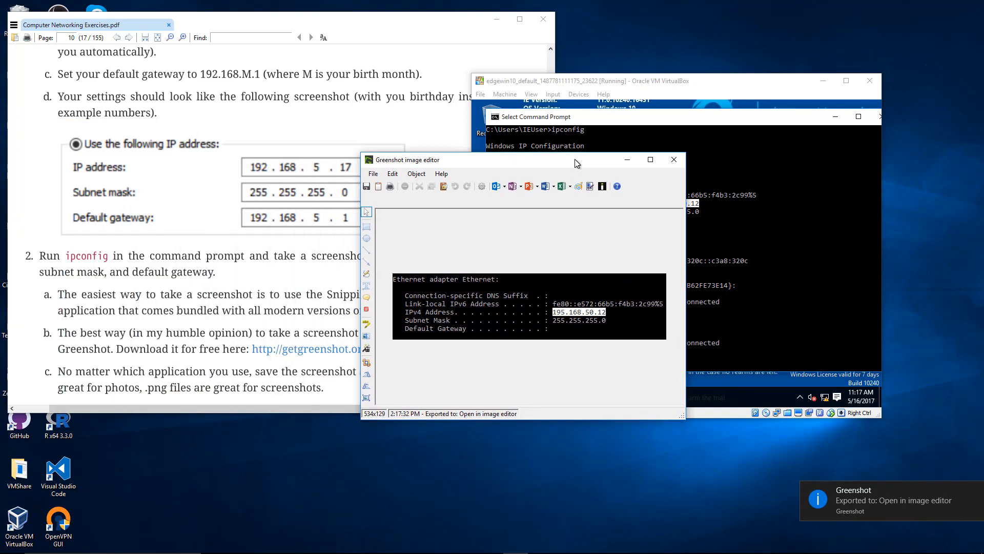
Draw a red rectangle around the IPv4 address in the Greenshot capture and move the editor window aside to uncover the PDF.
{"action": "left_click", "coordinate": [365, 226]}
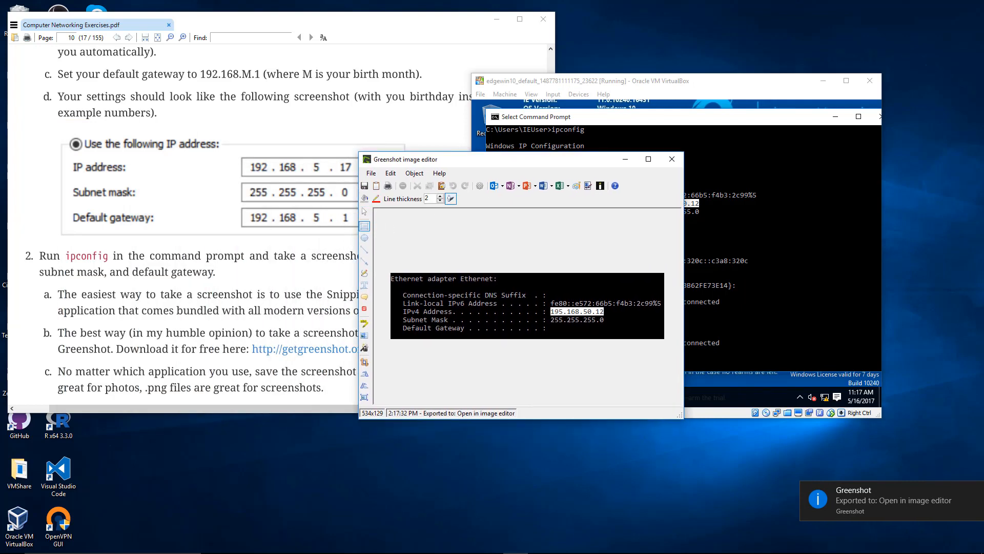
{"action": "left_click_drag", "start_coordinate": [545, 304], "coordinate": [608, 317]}
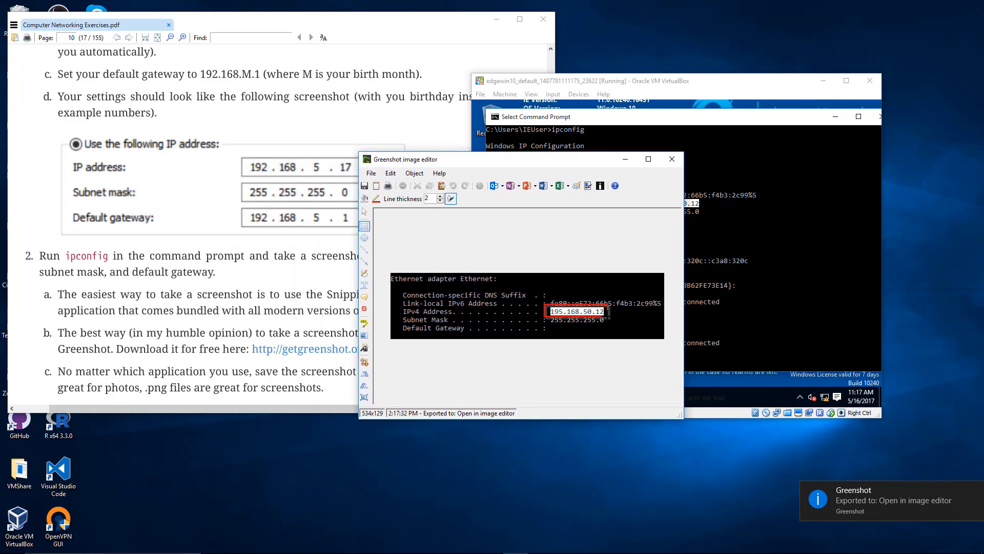
{"action": "left_click_drag", "start_coordinate": [506, 166], "coordinate": [589, 179]}
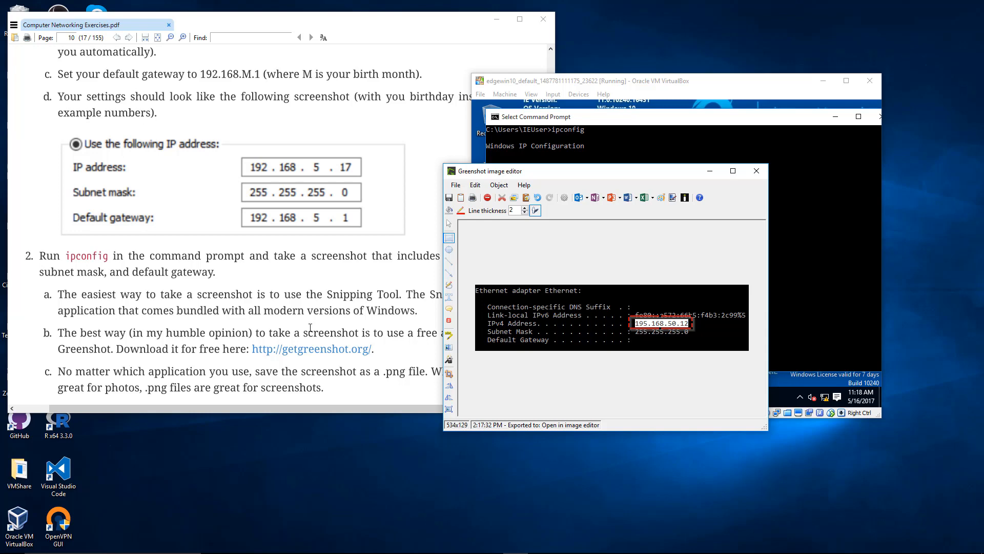
Review the PDF's example ipconfig screenshot, EduCat upload and section 1.4 Cleanup instructions, and return to the document's first page.
{"action": "left_click", "coordinate": [291, 325]}
{"action": "scroll", "coordinate": [287, 311], "scroll_direction": "down", "scroll_amount": 2}
{"action": "scroll", "coordinate": [287, 310], "scroll_direction": "down", "scroll_amount": 12}
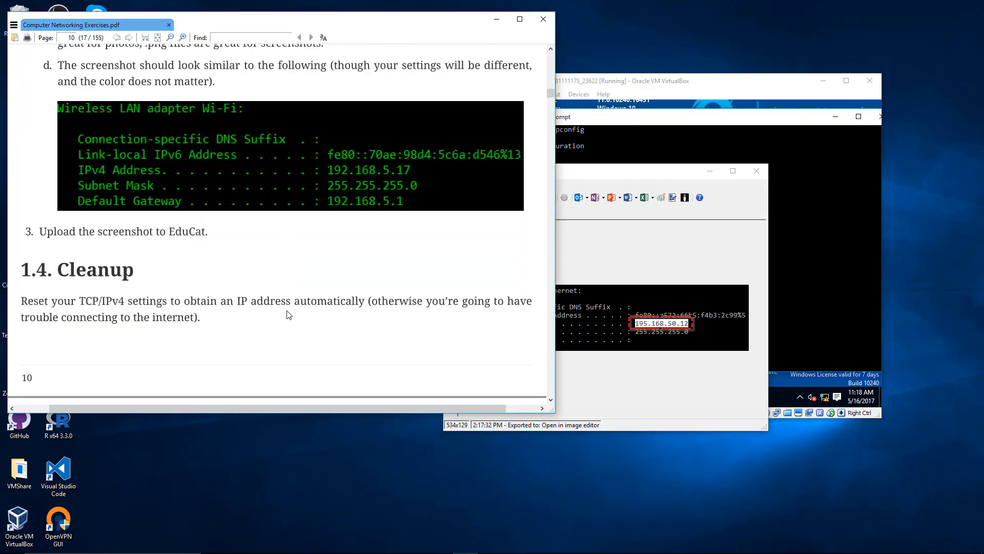
{"action": "scroll", "coordinate": [287, 310], "scroll_direction": "up", "scroll_amount": 7}
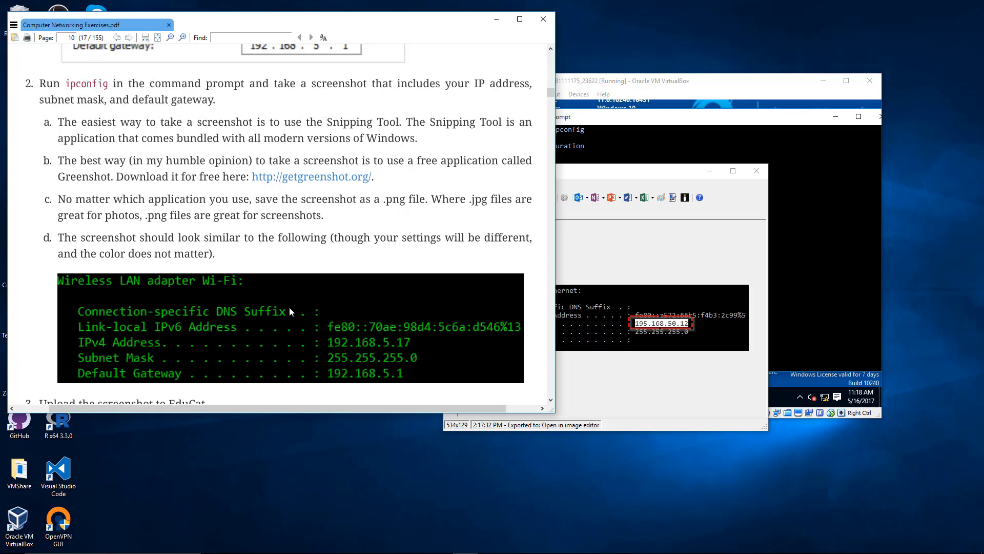
{"action": "left_click", "coordinate": [592, 182]}
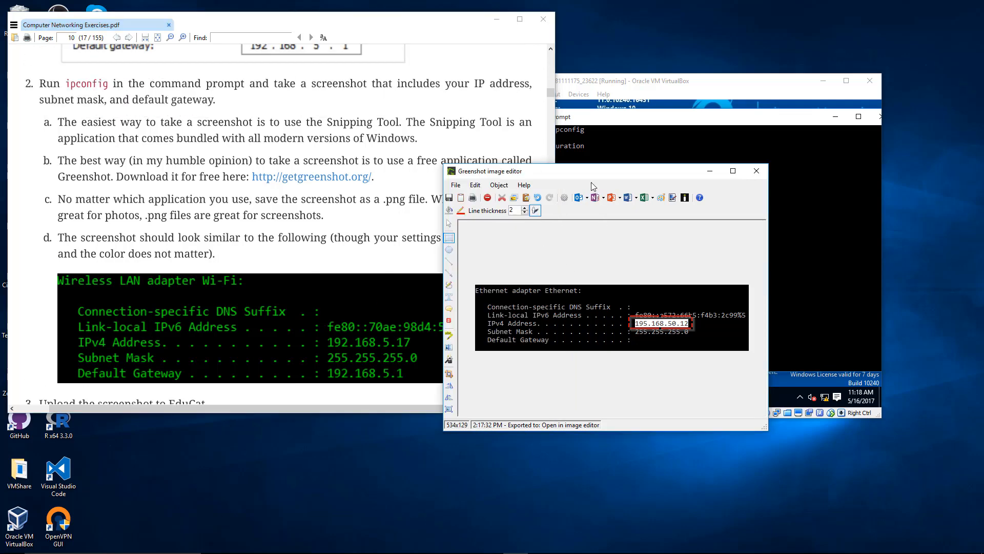
{"action": "left_click", "coordinate": [361, 230]}
{"action": "scroll", "coordinate": [361, 233], "scroll_direction": "up", "scroll_amount": 13}
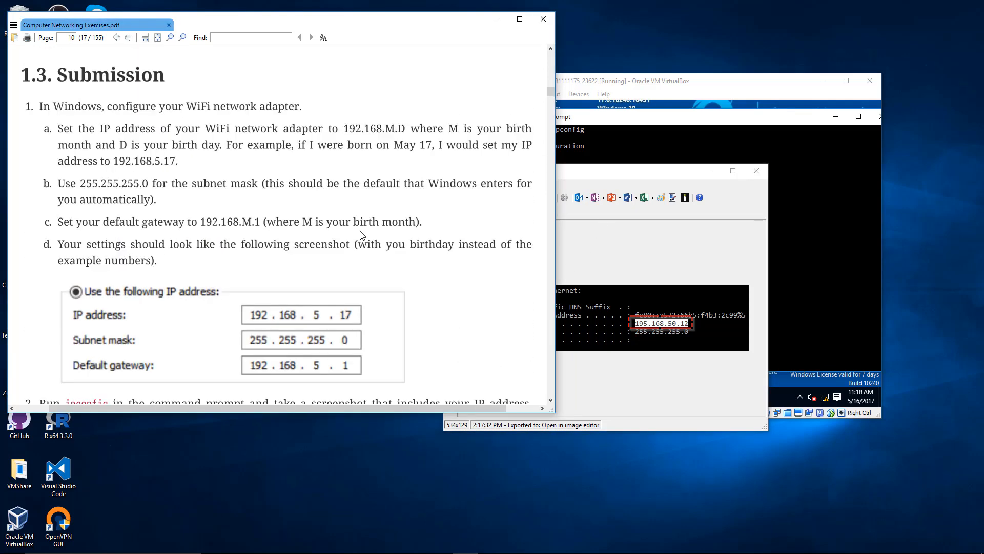
{"action": "scroll", "coordinate": [362, 234], "scroll_direction": "up", "scroll_amount": 12}
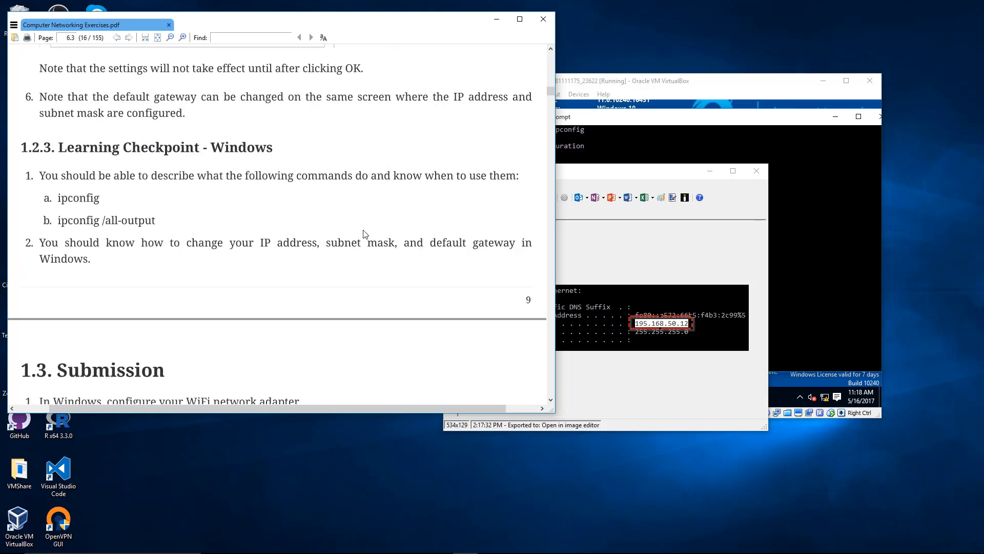
{"action": "scroll", "coordinate": [364, 234], "scroll_direction": "up", "scroll_amount": 16}
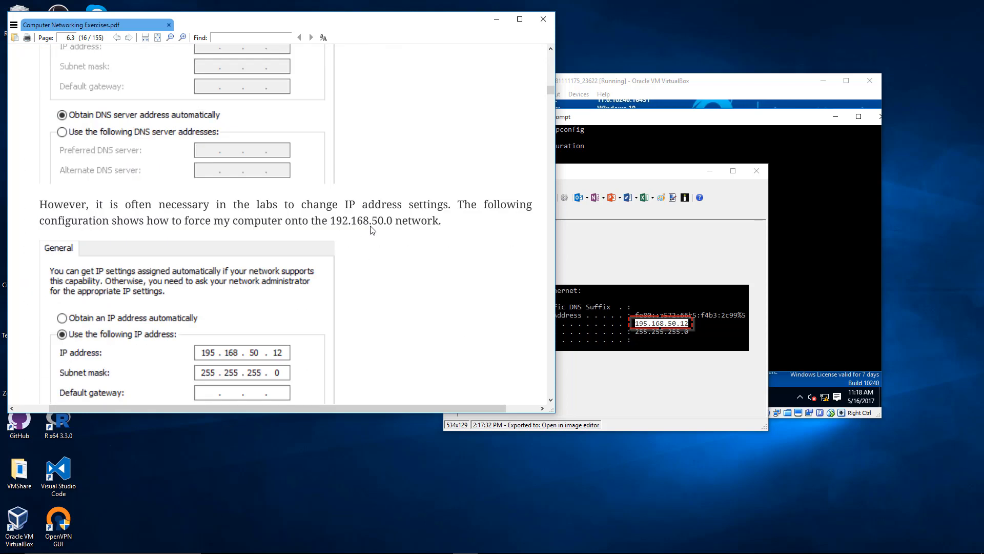
{"action": "key", "text": "Home"}
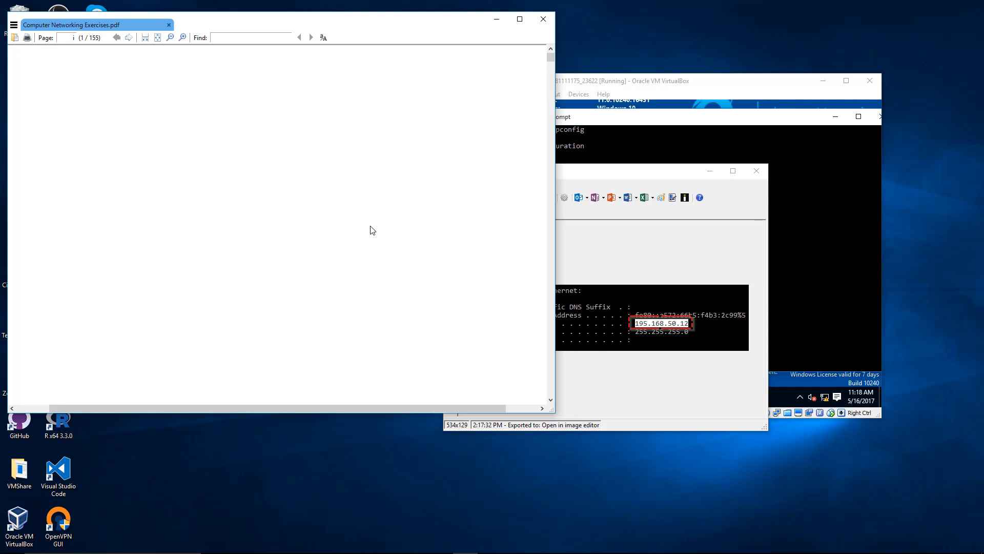